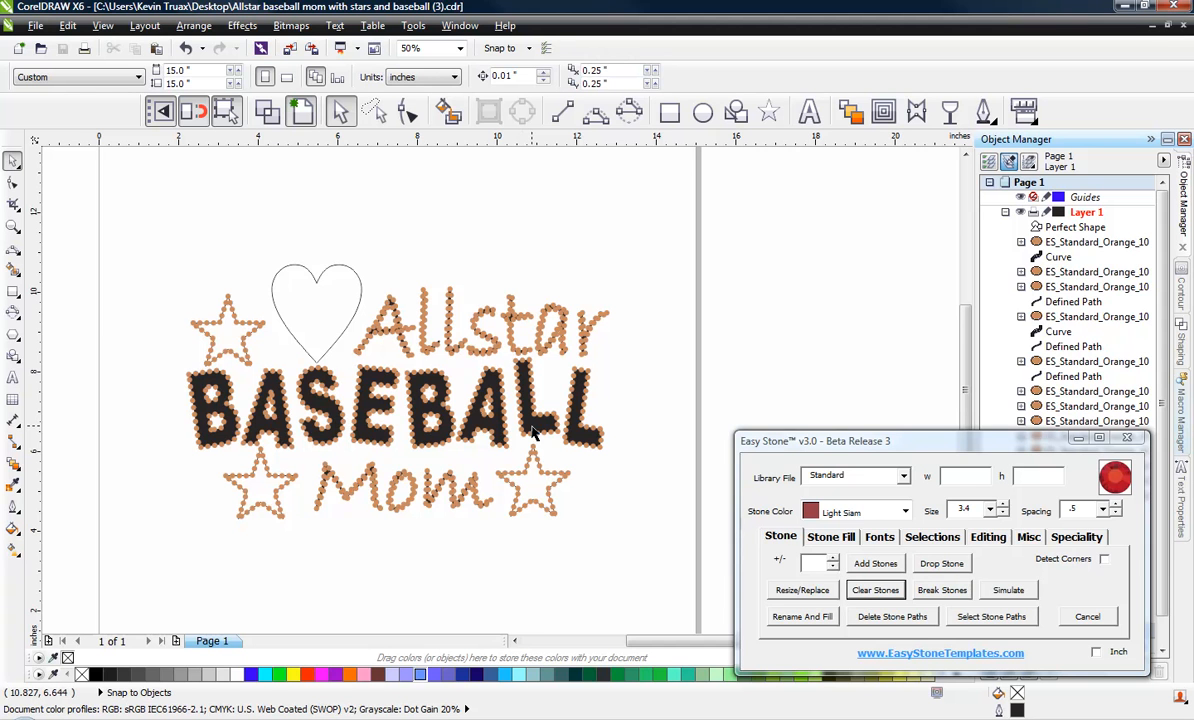
- Inspect in wireframe how the stones sit along the Allstar and Mom lettering, and return to the filled view
scroll(600, 320, up, 3)
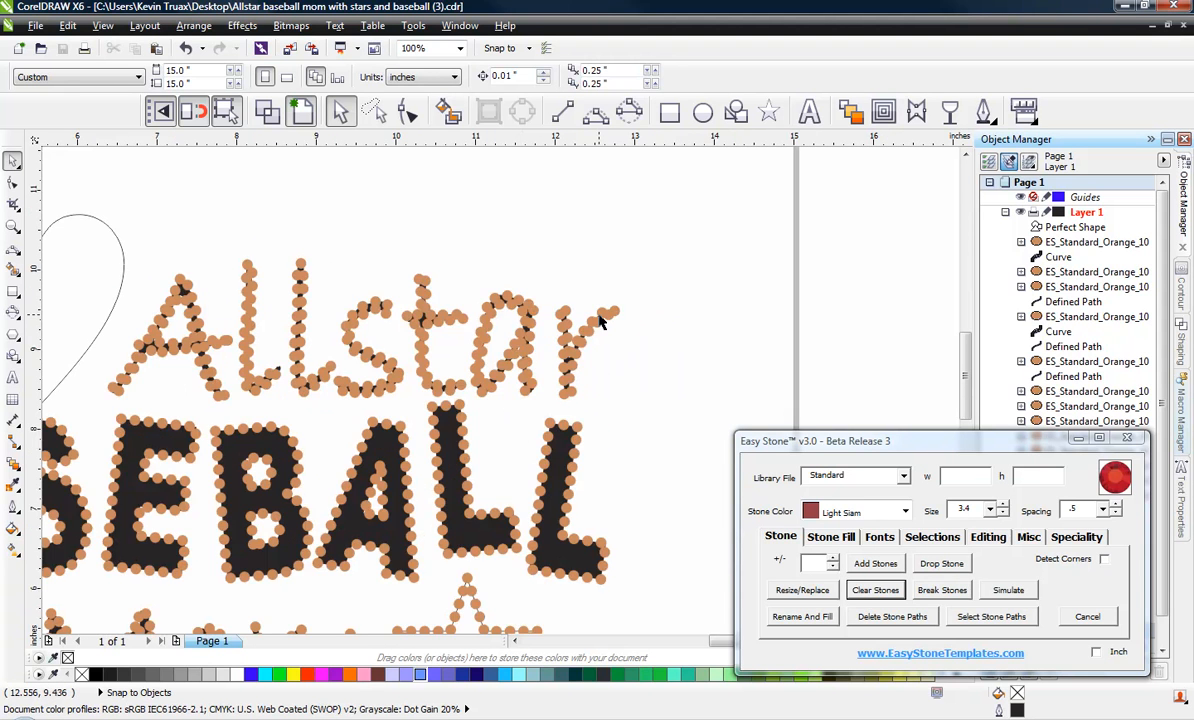
scroll(583, 376, up, 2)
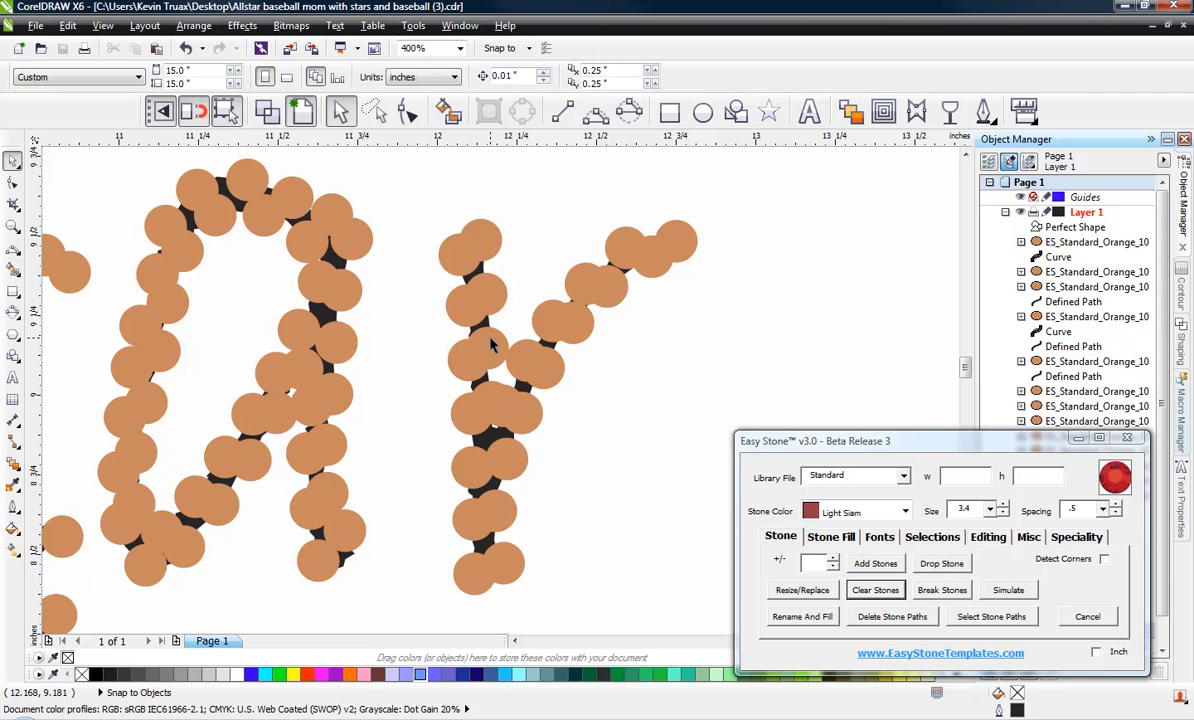
click(268, 114)
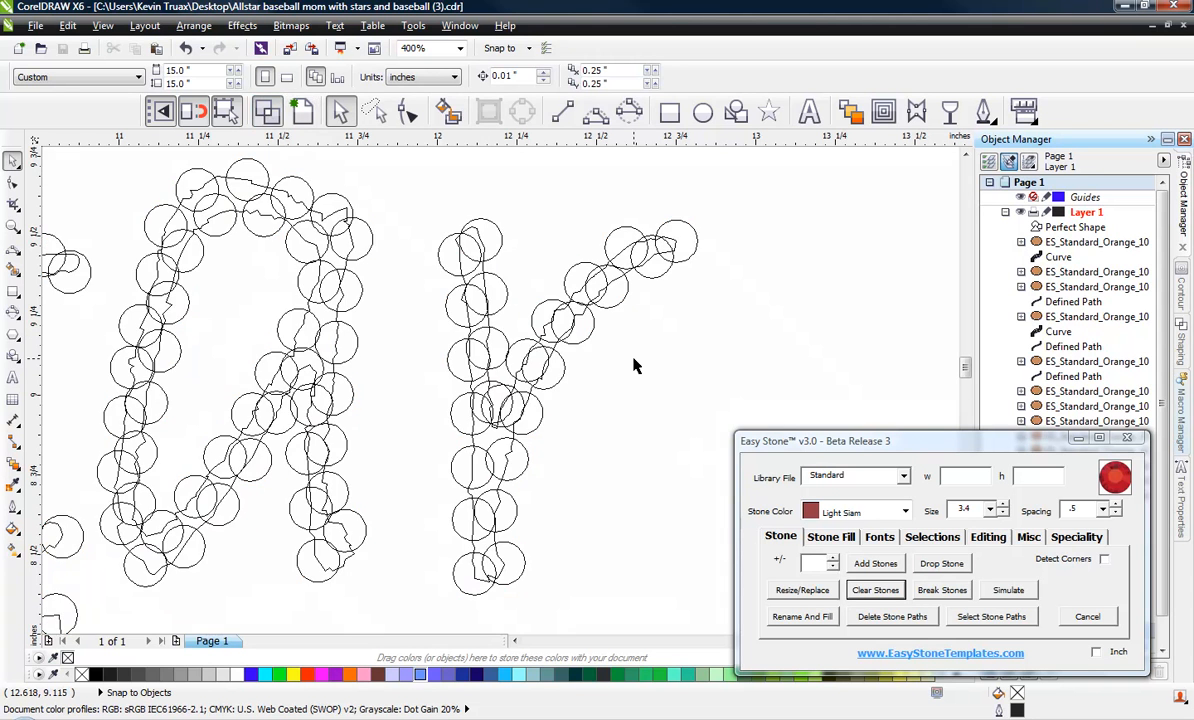
scroll(594, 290, up, 2)
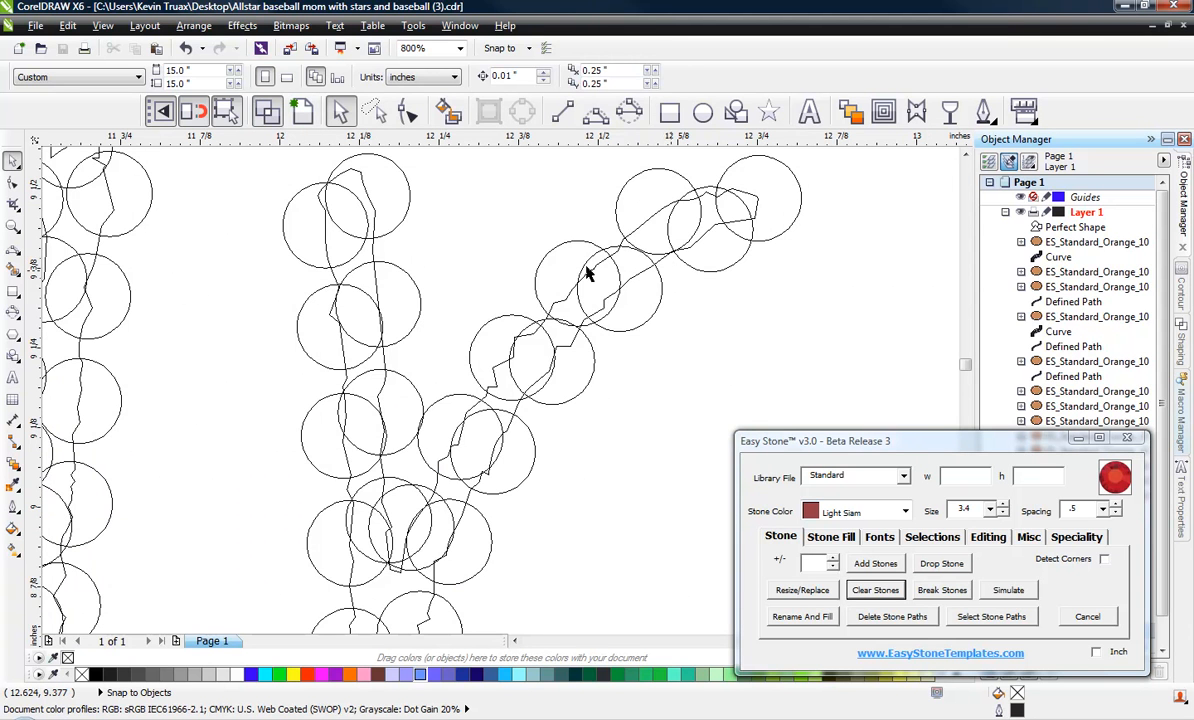
scroll(510, 257, down, 1)
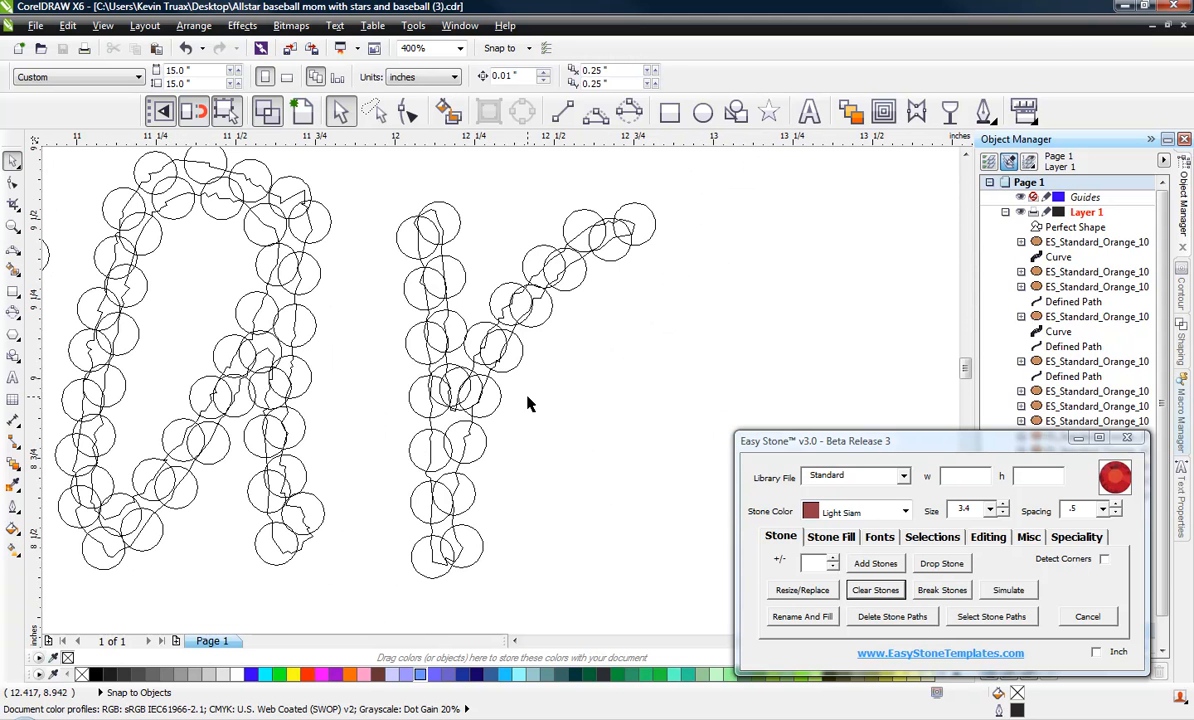
scroll(525, 400, down, 3)
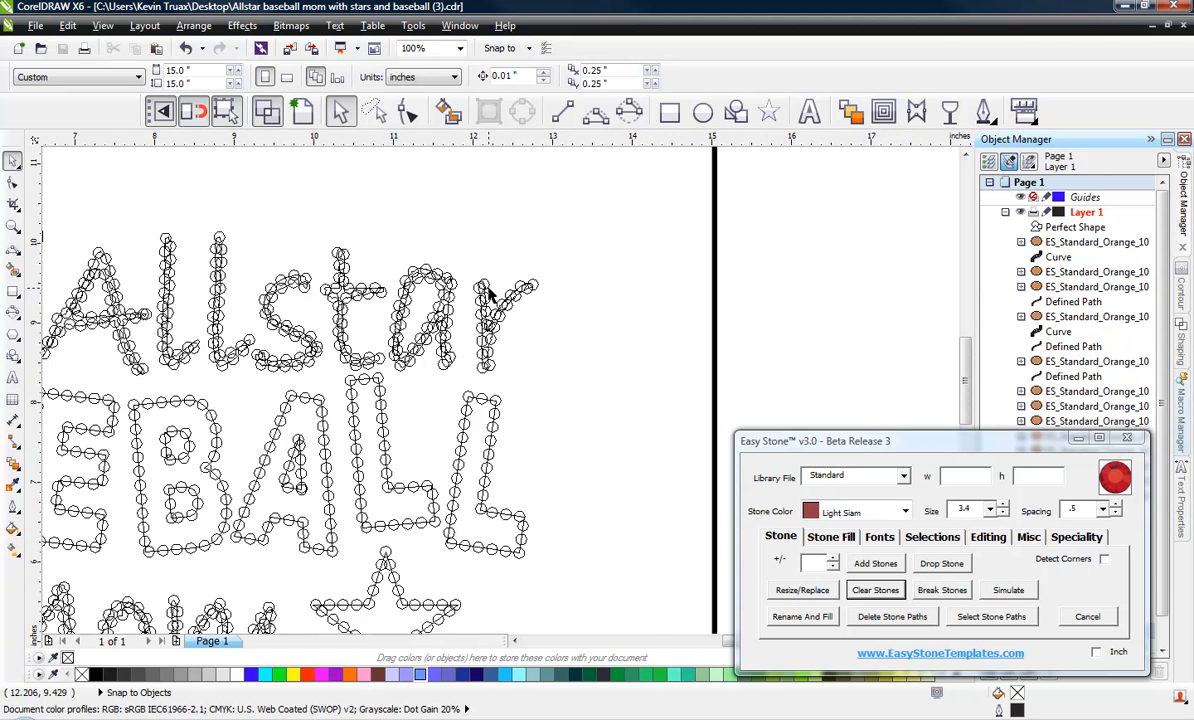
scroll(341, 482, up, 3)
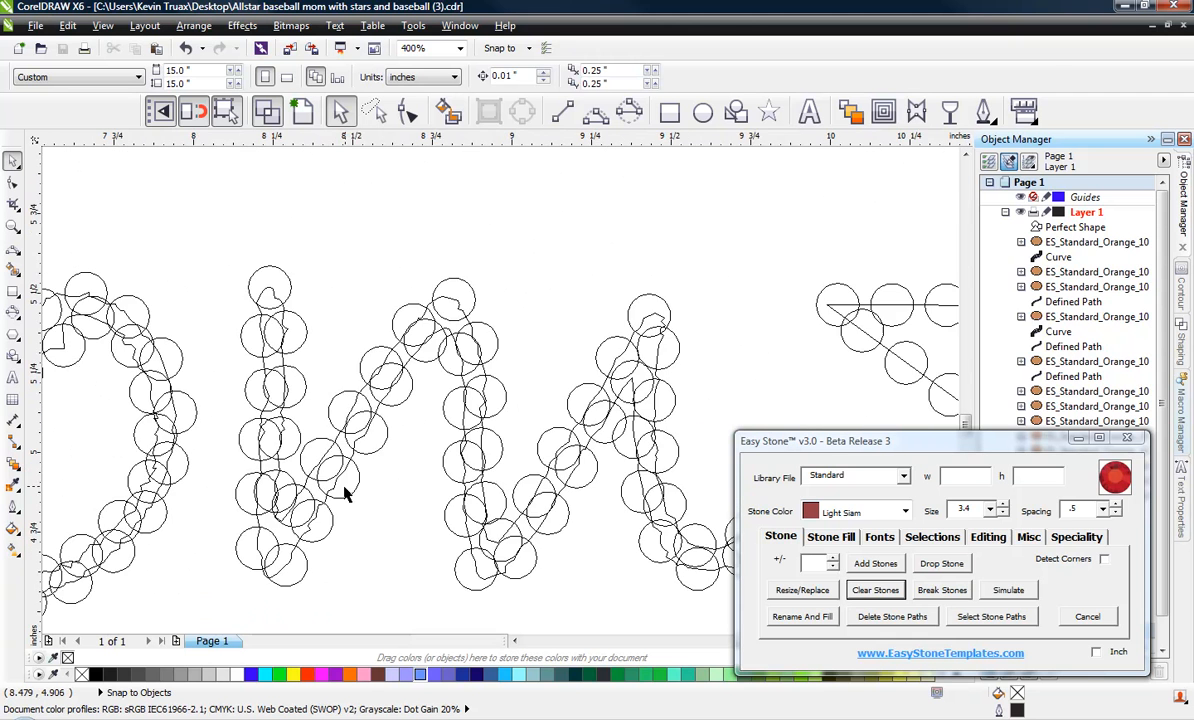
scroll(345, 495, up, 1)
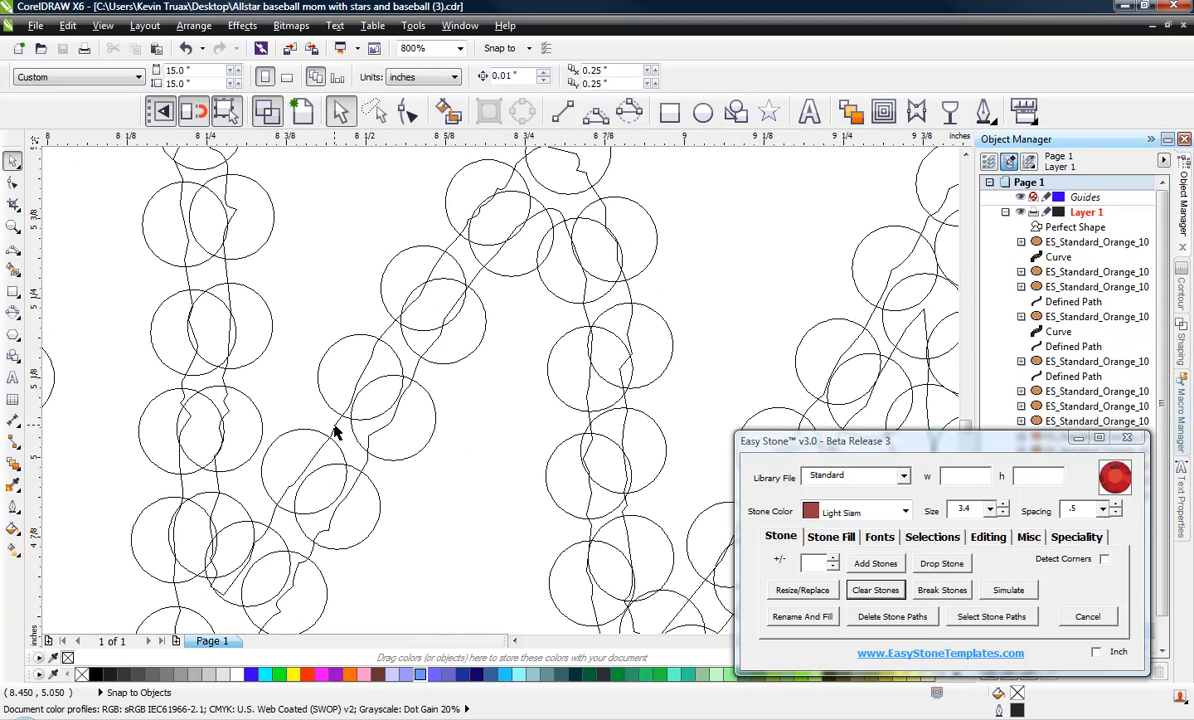
scroll(310, 398, down, 1)
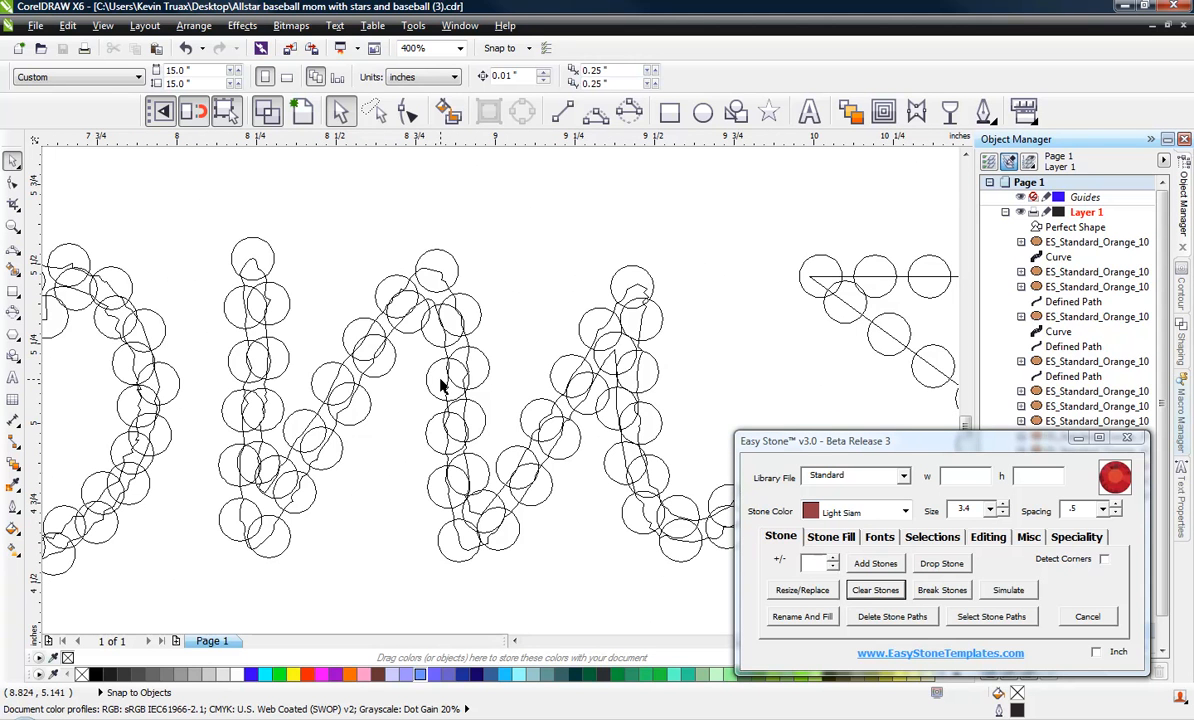
scroll(446, 390, down, 1)
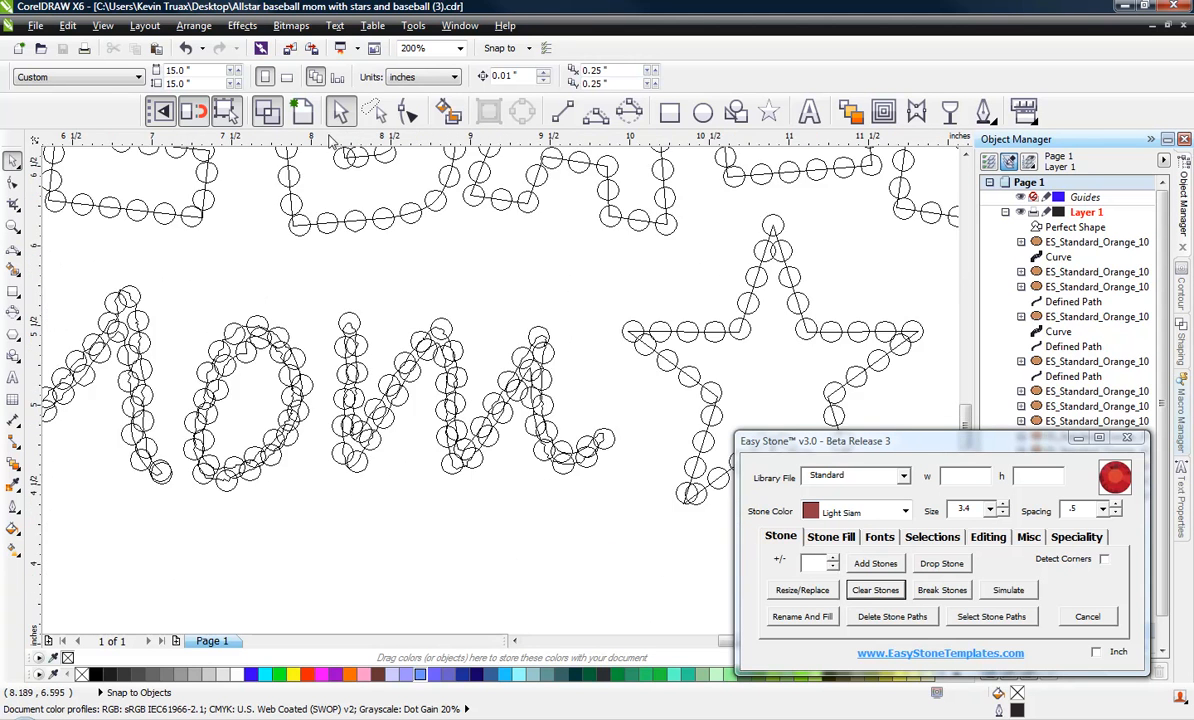
click(295, 112)
scroll(496, 482, down, 2)
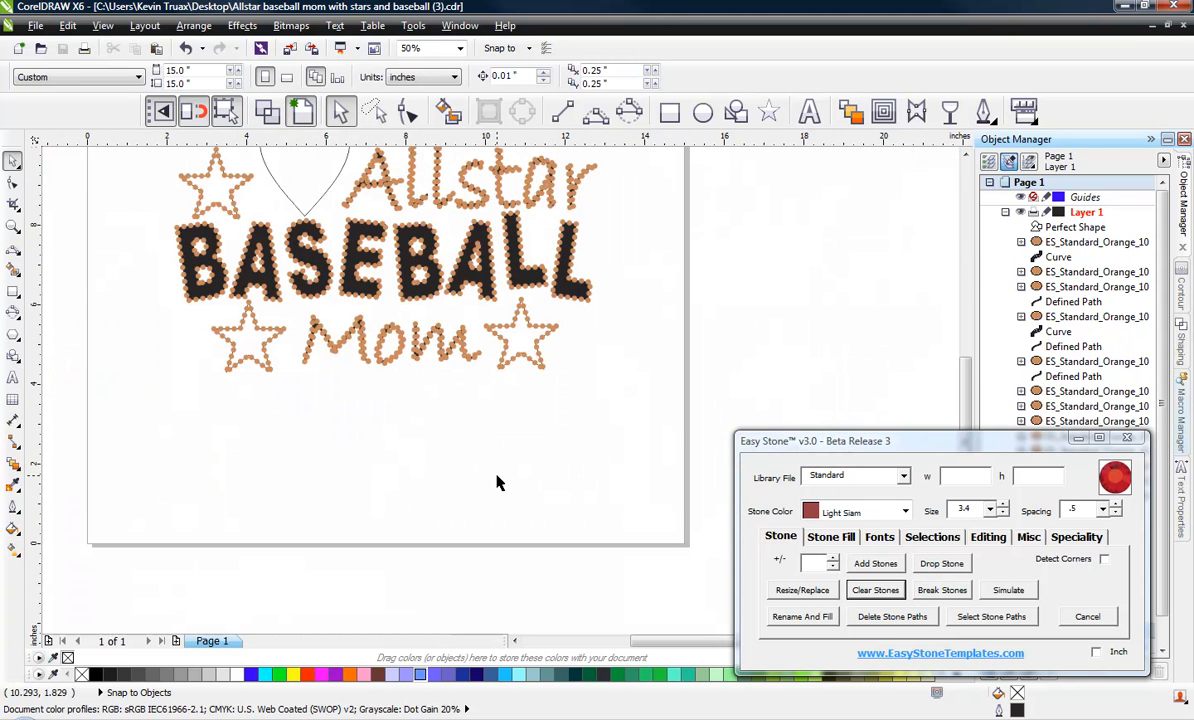
scroll(470, 330, down, 1)
scroll(470, 330, up, 1)
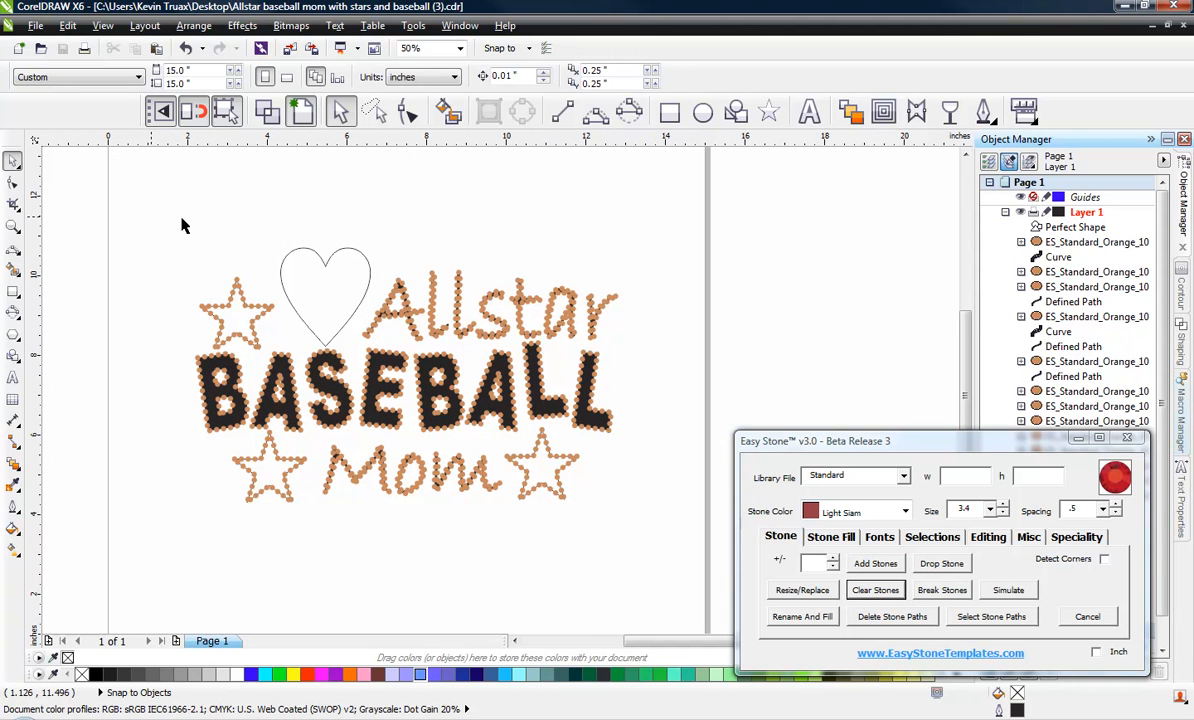
- Try to set the width of the whole design to 9.5 inches
drag(158, 216, 635, 556)
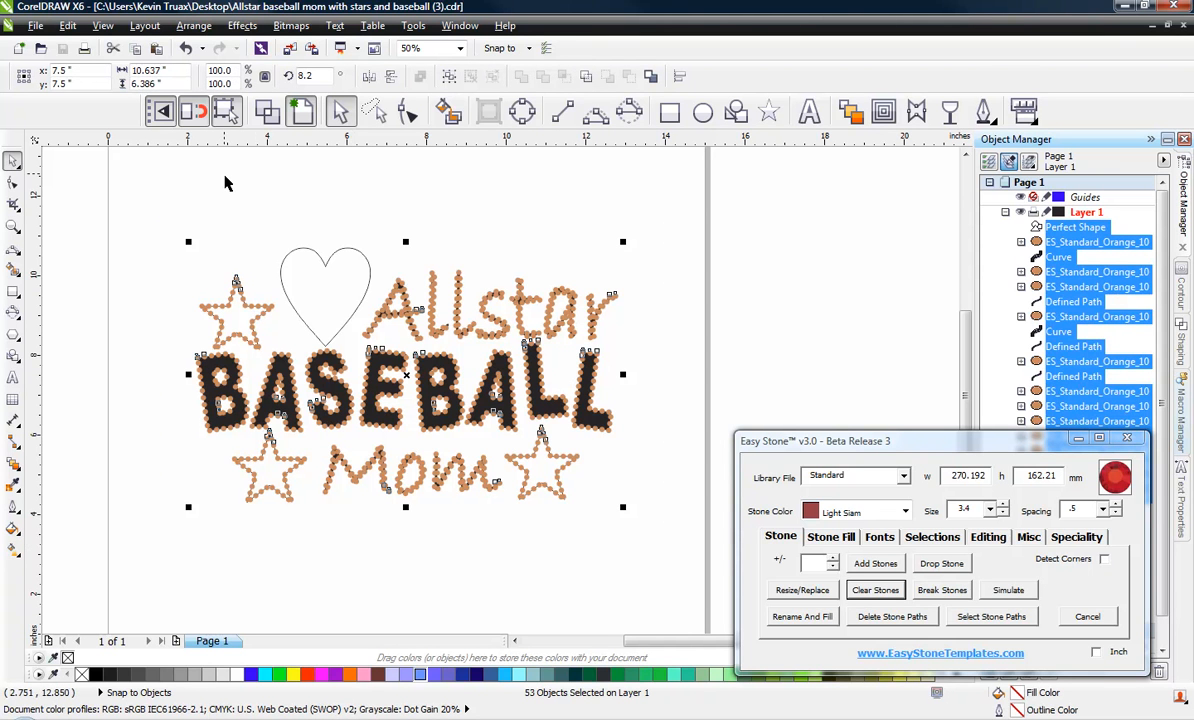
click(199, 231)
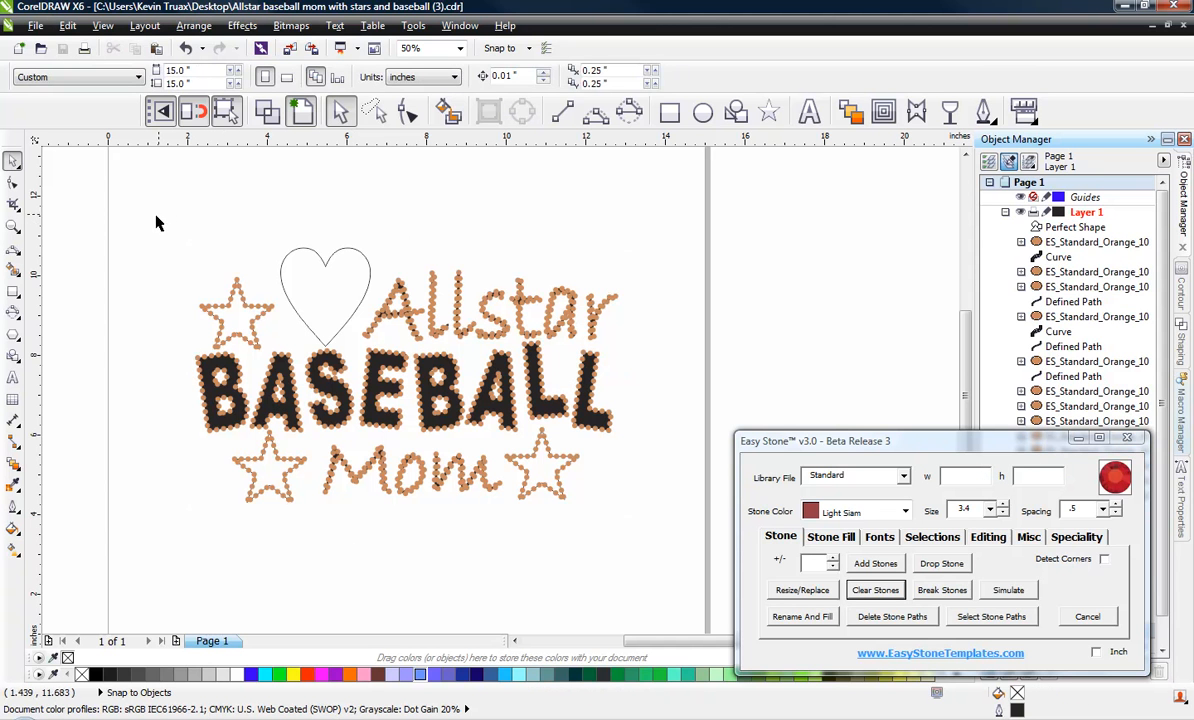
drag(145, 202, 667, 568)
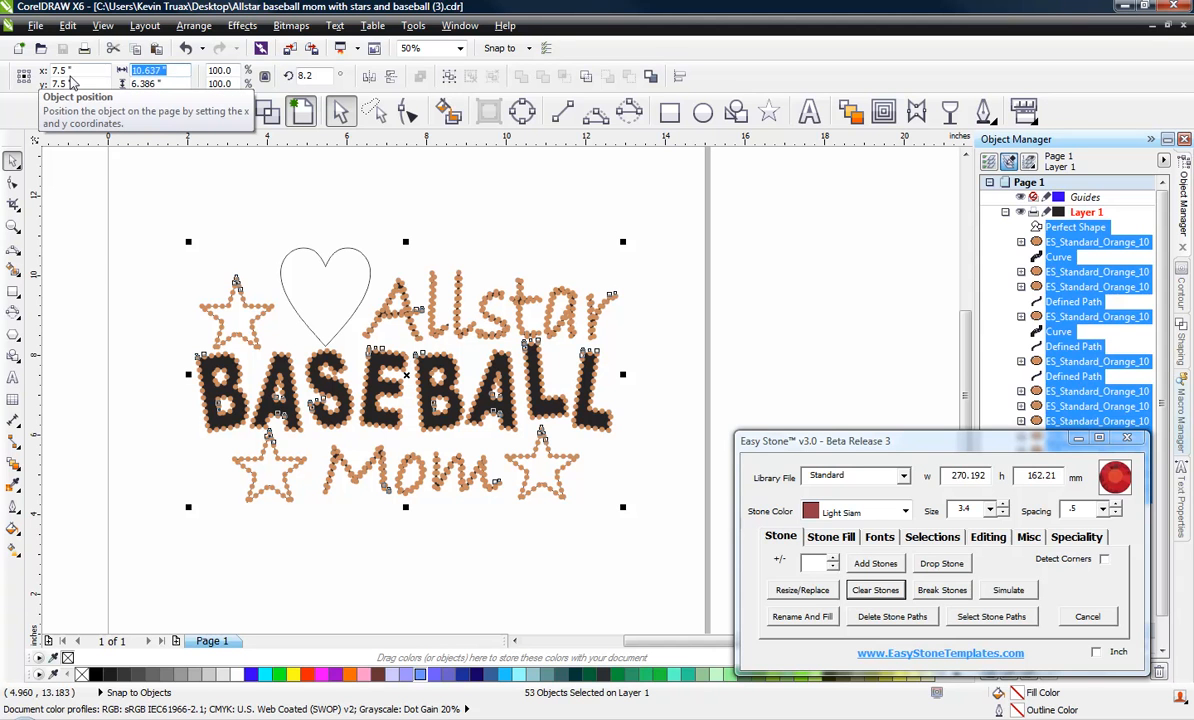
text(9.5)
key(Return)
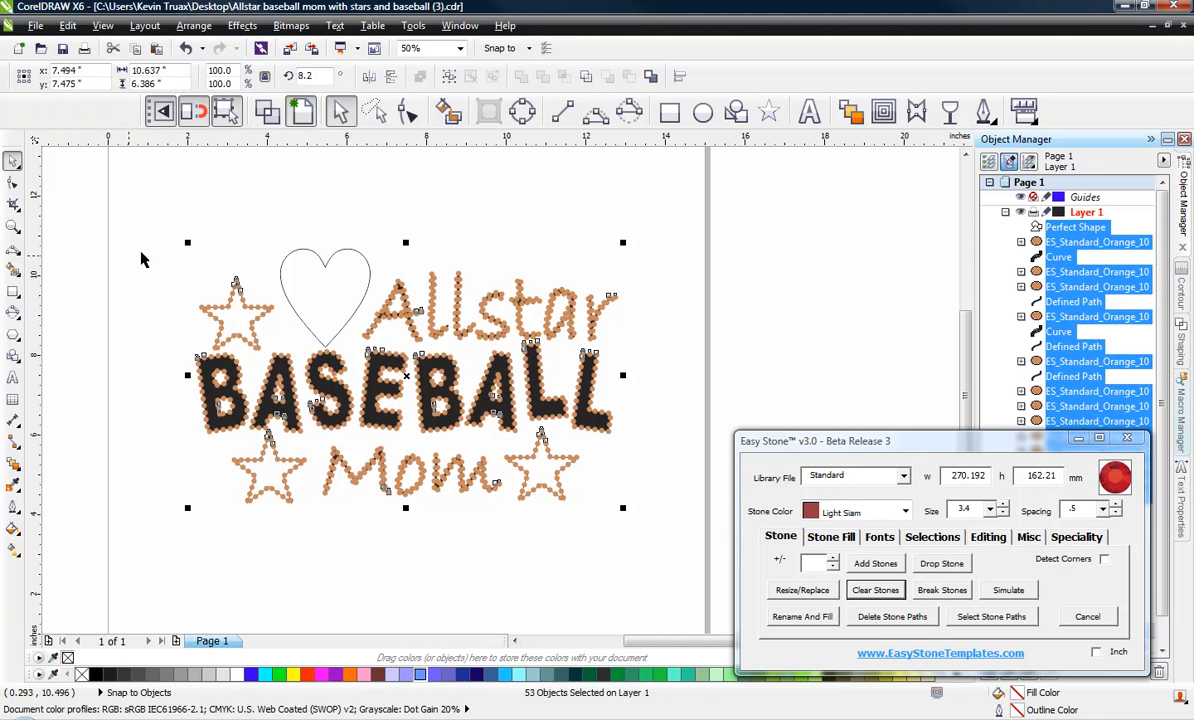
click(171, 202)
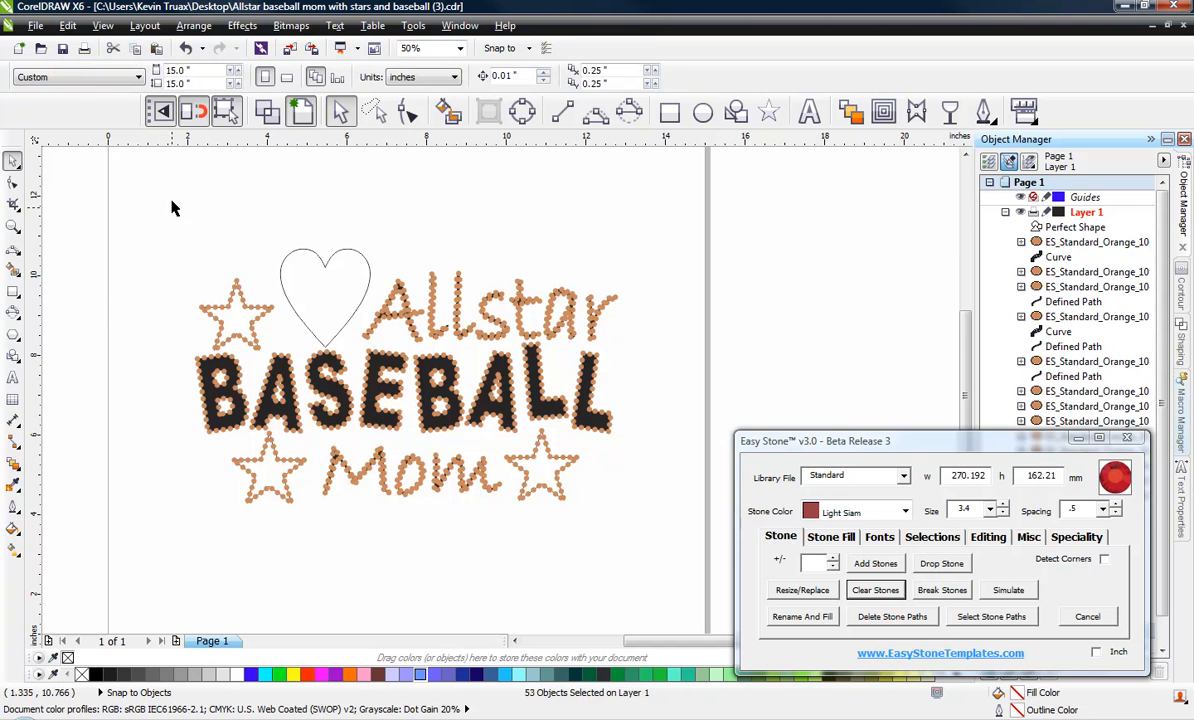
- Scale the whole design with Set Size, using a reference line across the word BASEBALL set to 9.25 inches wide
drag(155, 215, 663, 565)
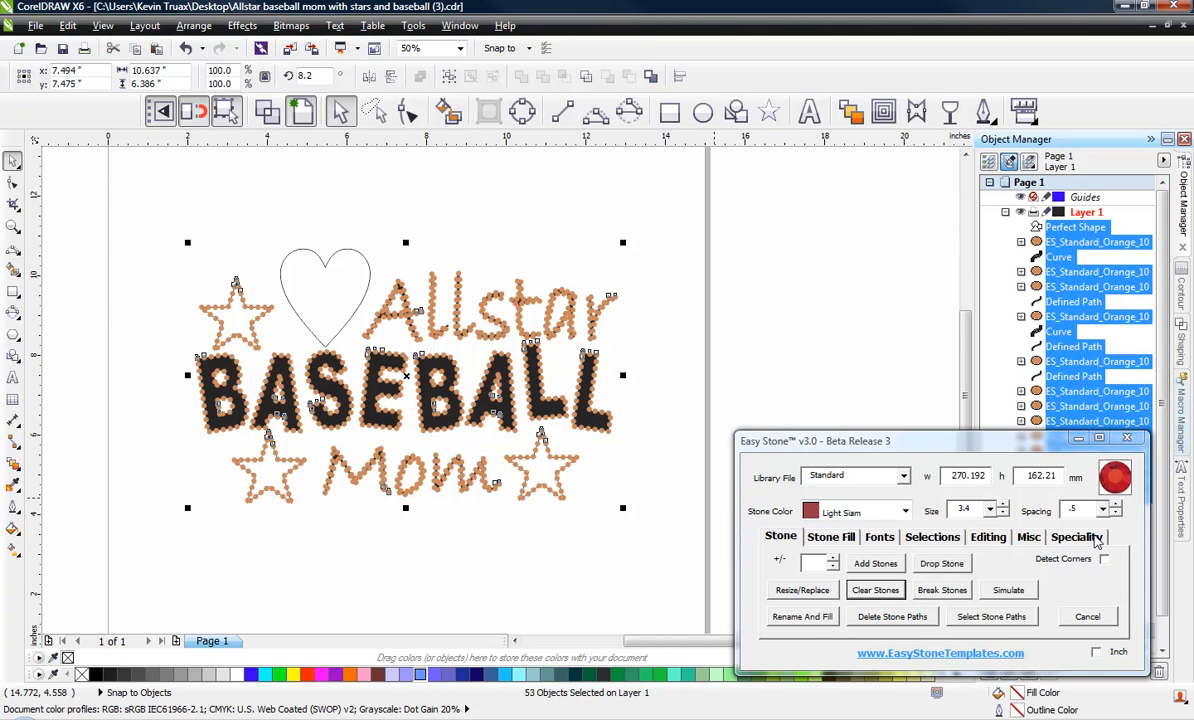
click(1076, 536)
click(1097, 590)
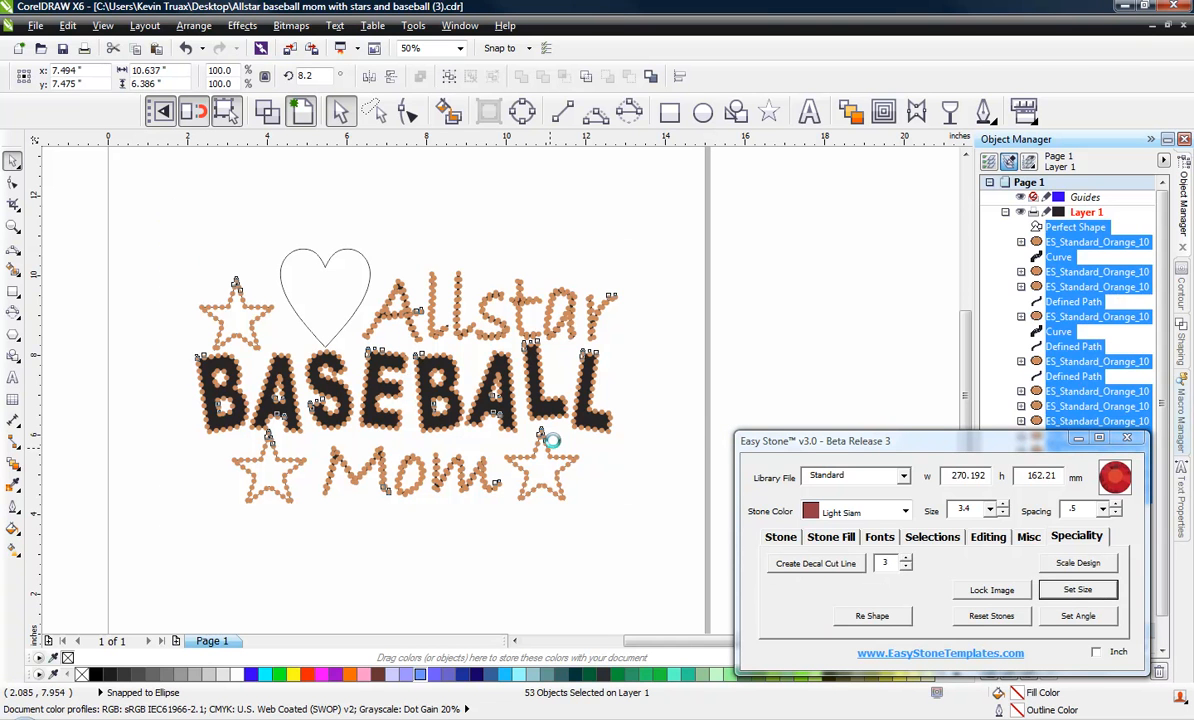
click(613, 416)
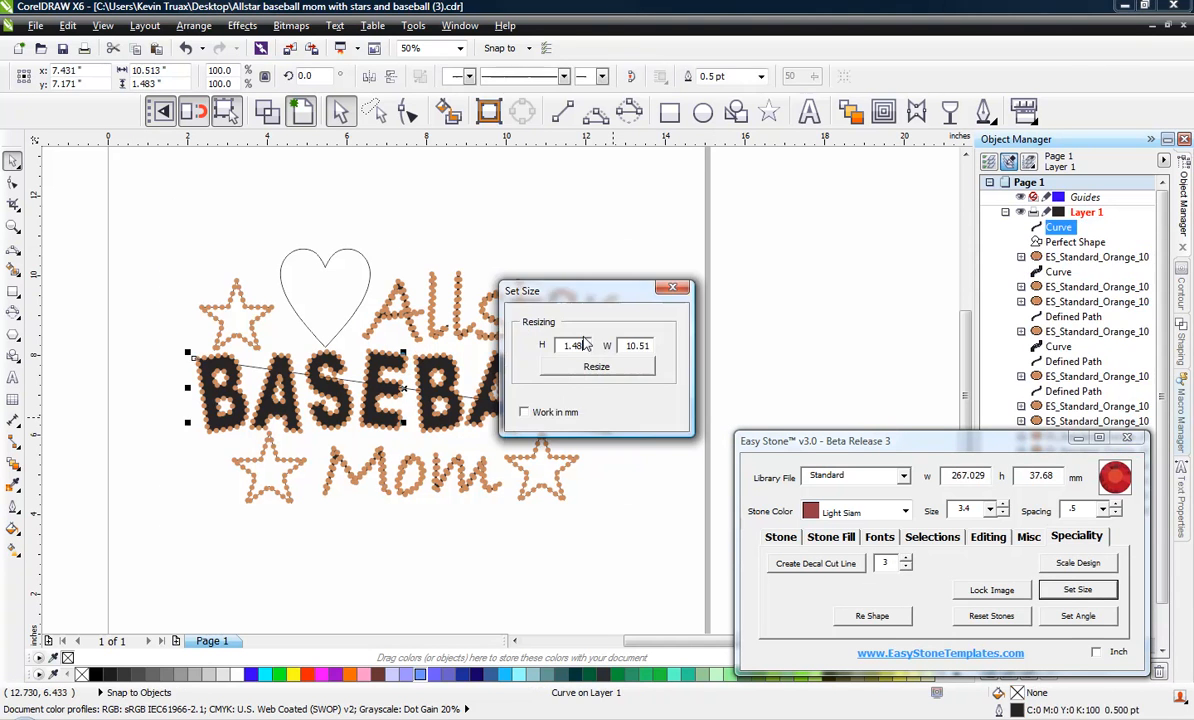
key(Tab)
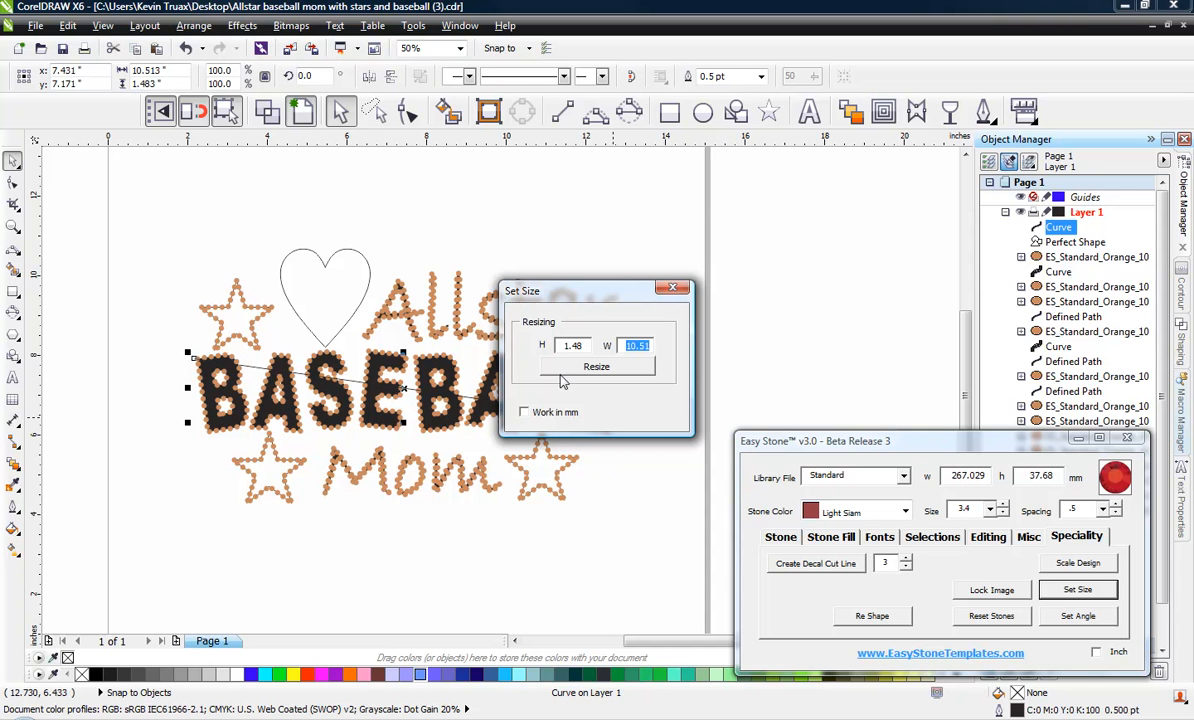
text(9.25)
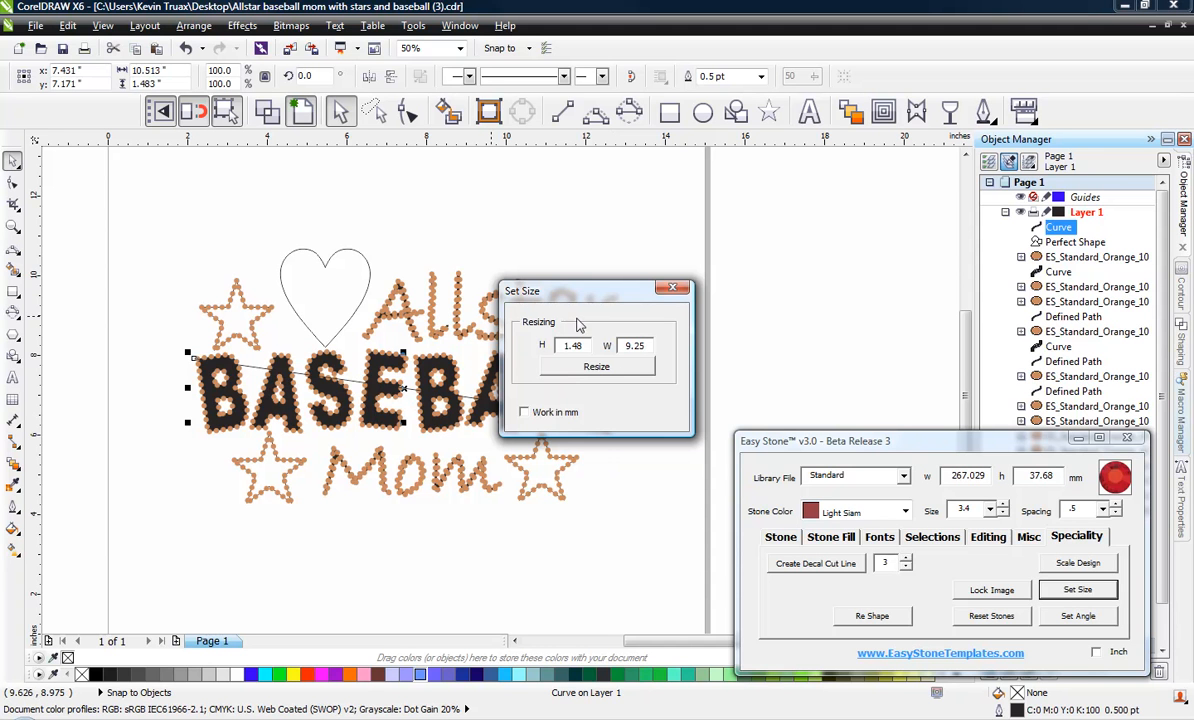
click(615, 368)
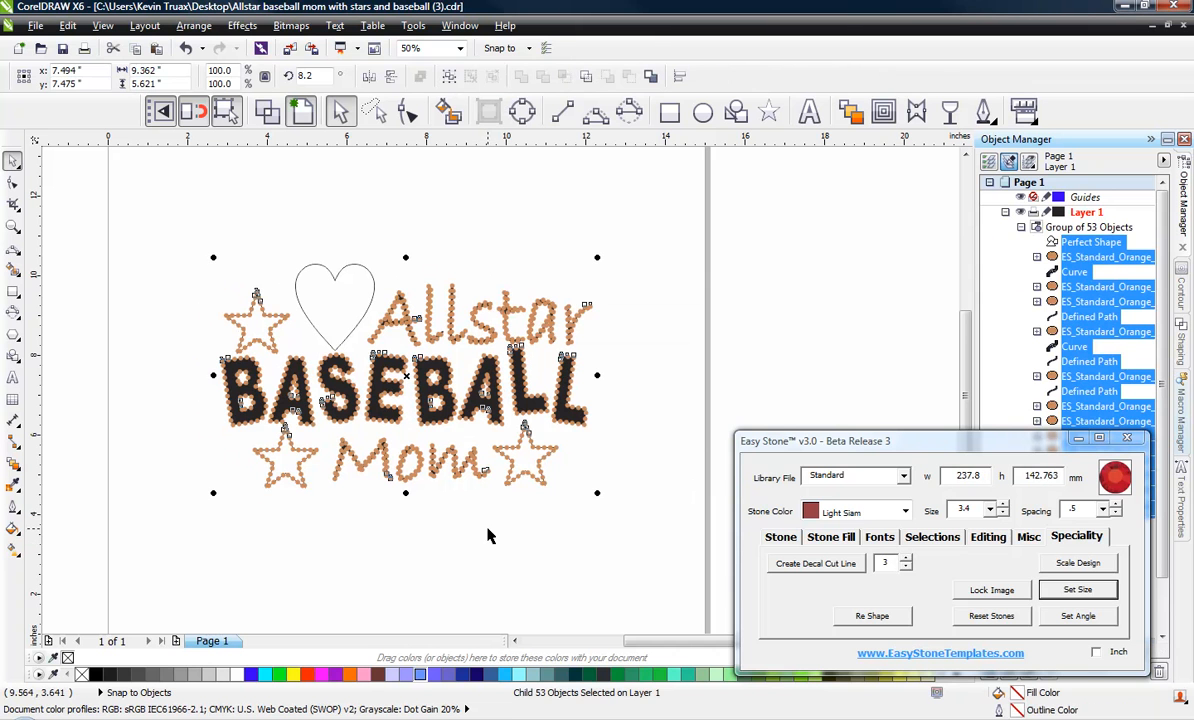
- Try to clear the stones from the resized design while it is still grouped
drag(174, 215, 644, 553)
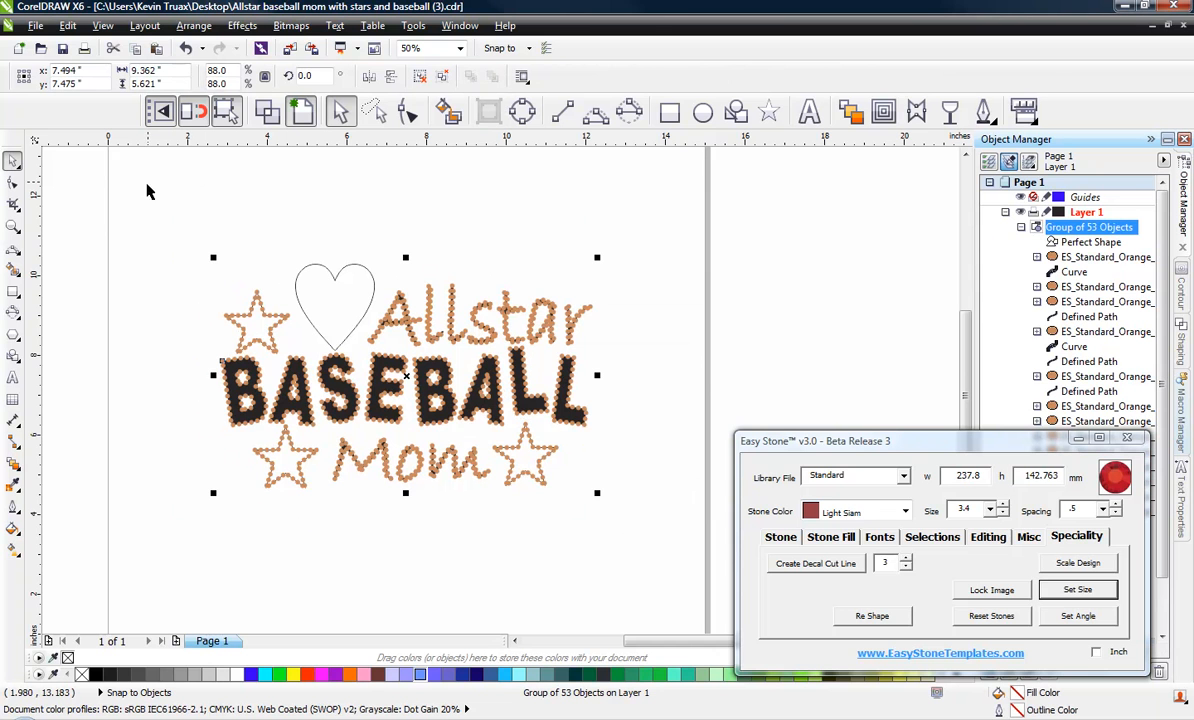
click(165, 307)
drag(174, 237, 661, 546)
click(780, 536)
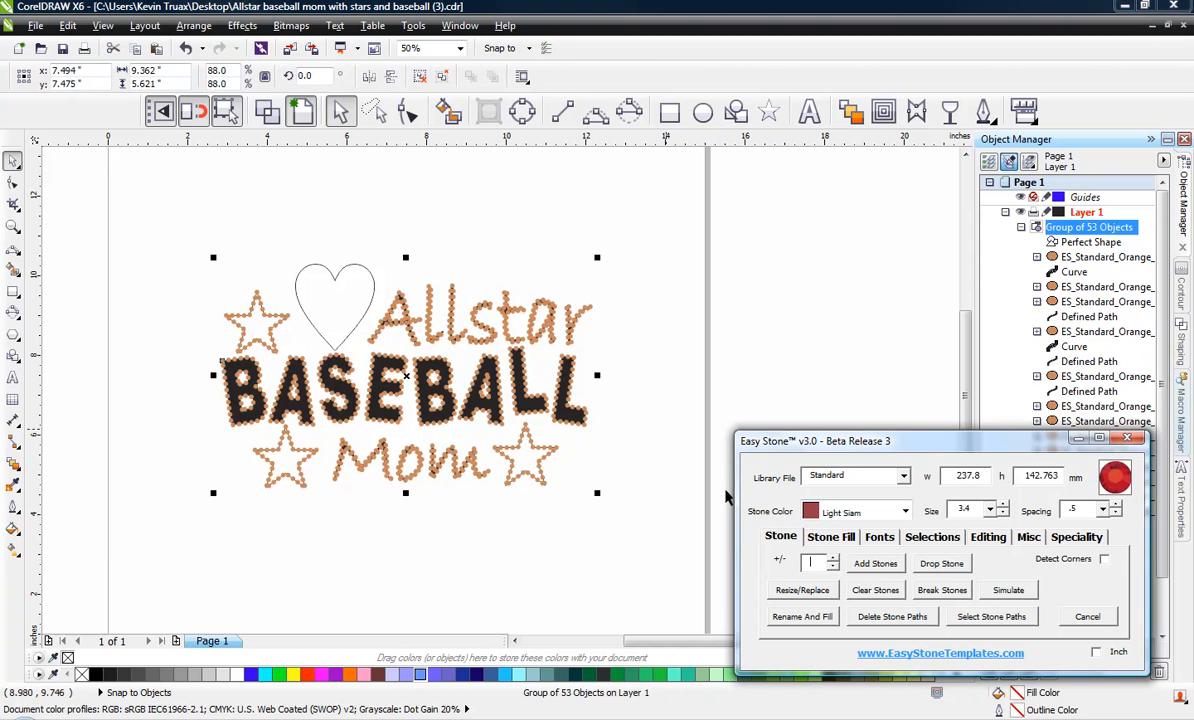
click(877, 596)
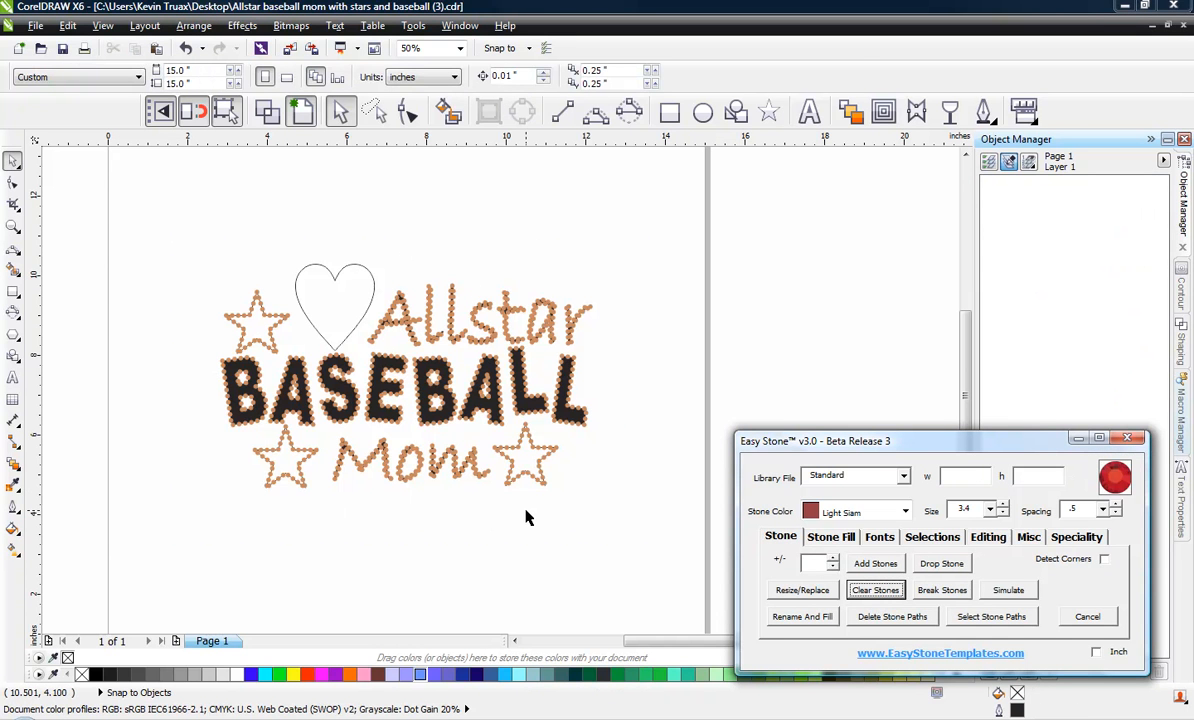
- Ungroup the resized design and clear all of its stones
click(447, 385)
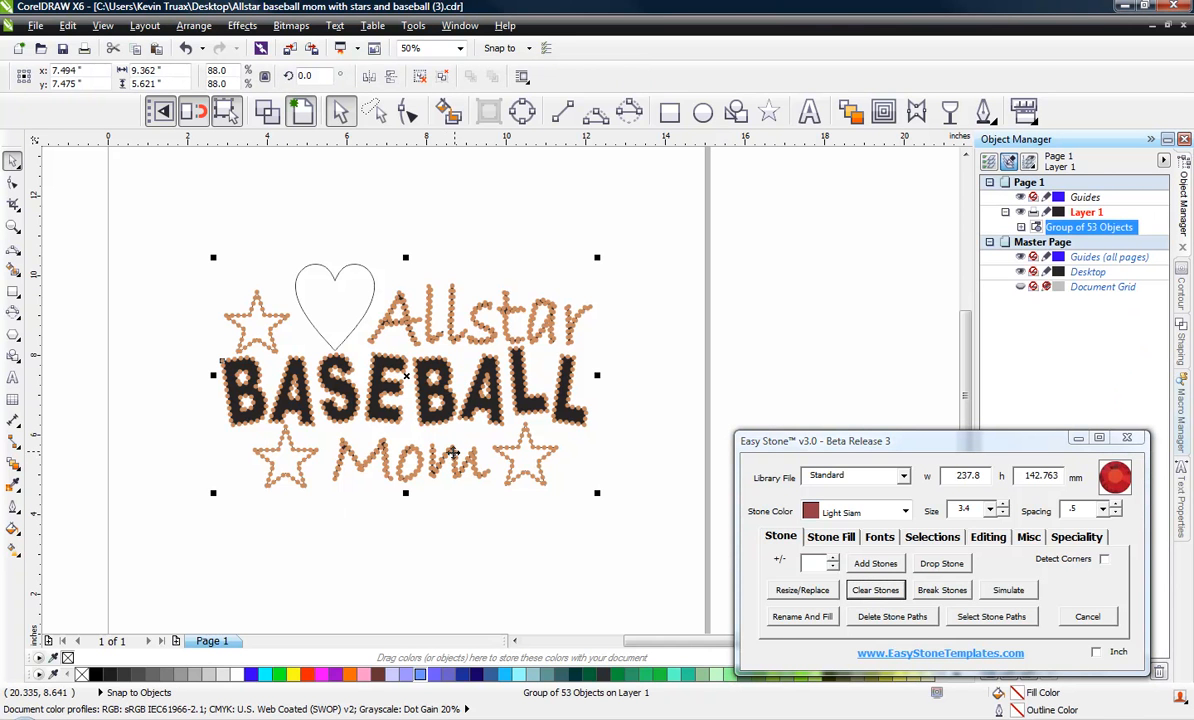
right_click(448, 370)
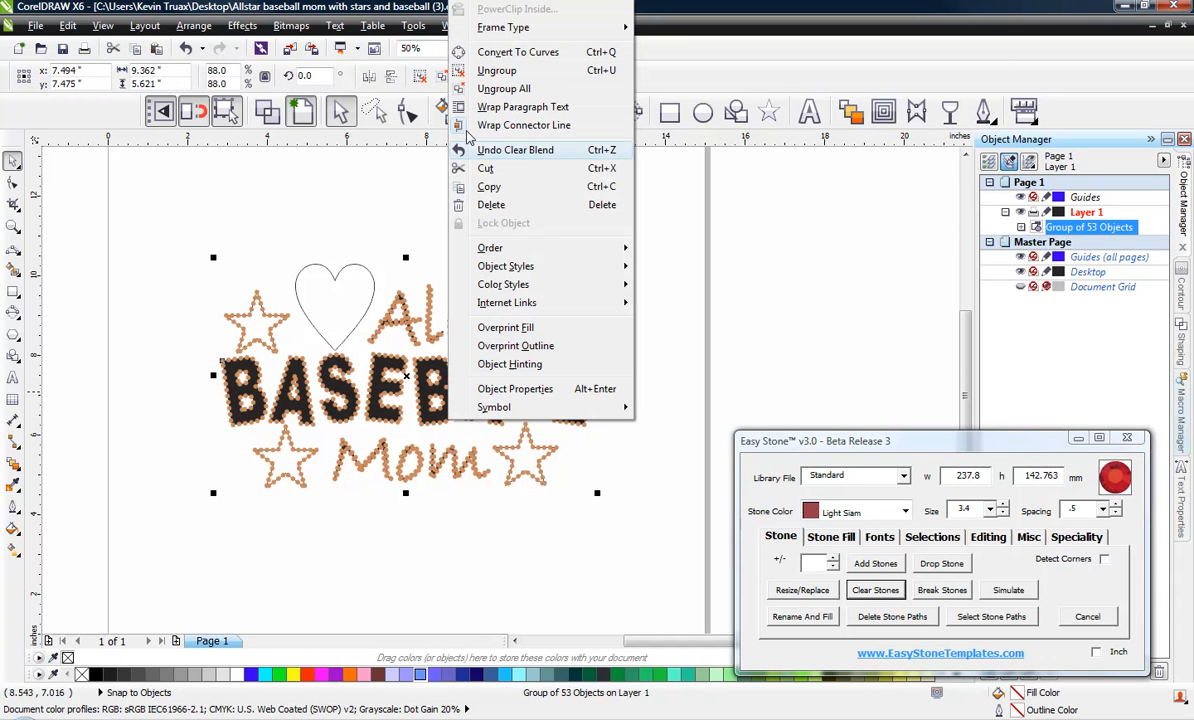
click(500, 71)
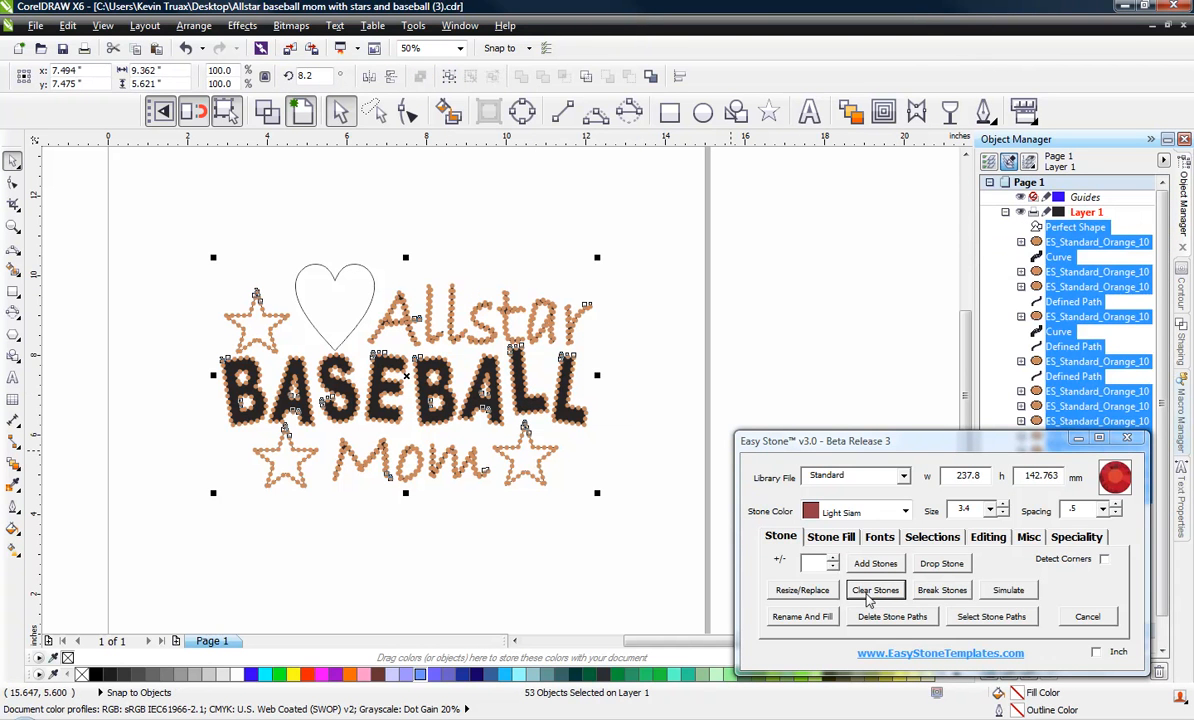
click(875, 590)
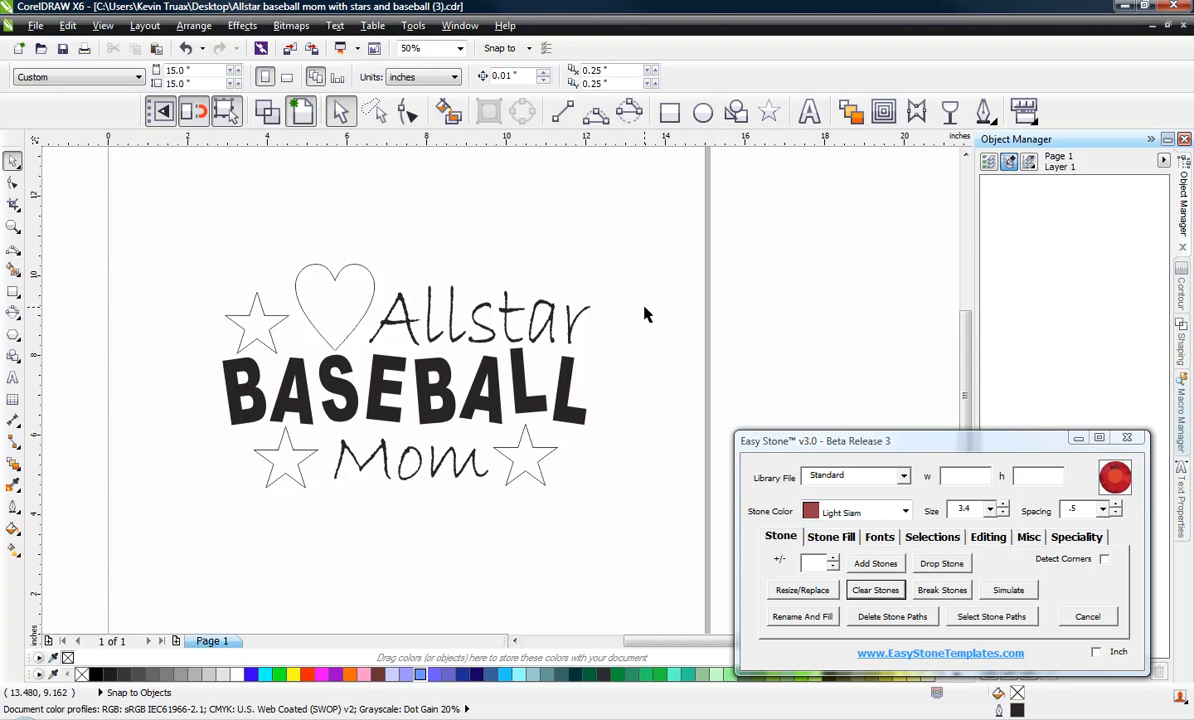
- Select the Allstar and Mom lettering curves together and show the design in wireframe
scroll(641, 315, up, 2)
click(350, 295)
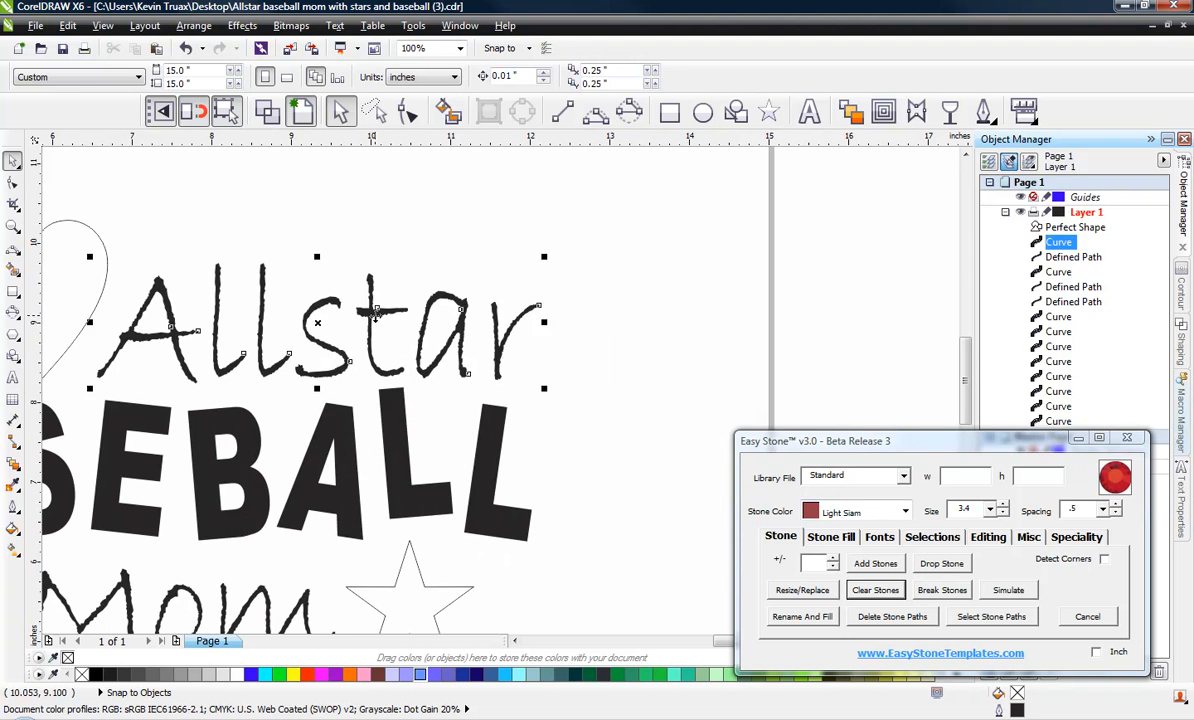
shift+click(266, 600)
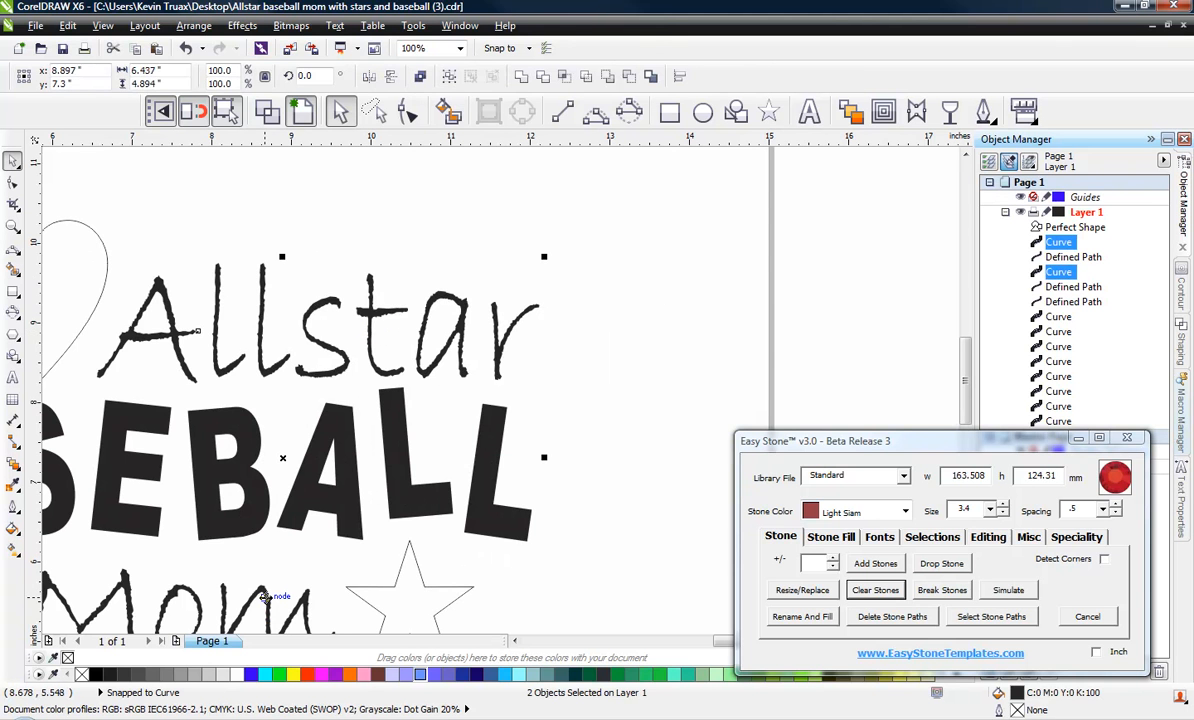
click(530, 395)
click(422, 350)
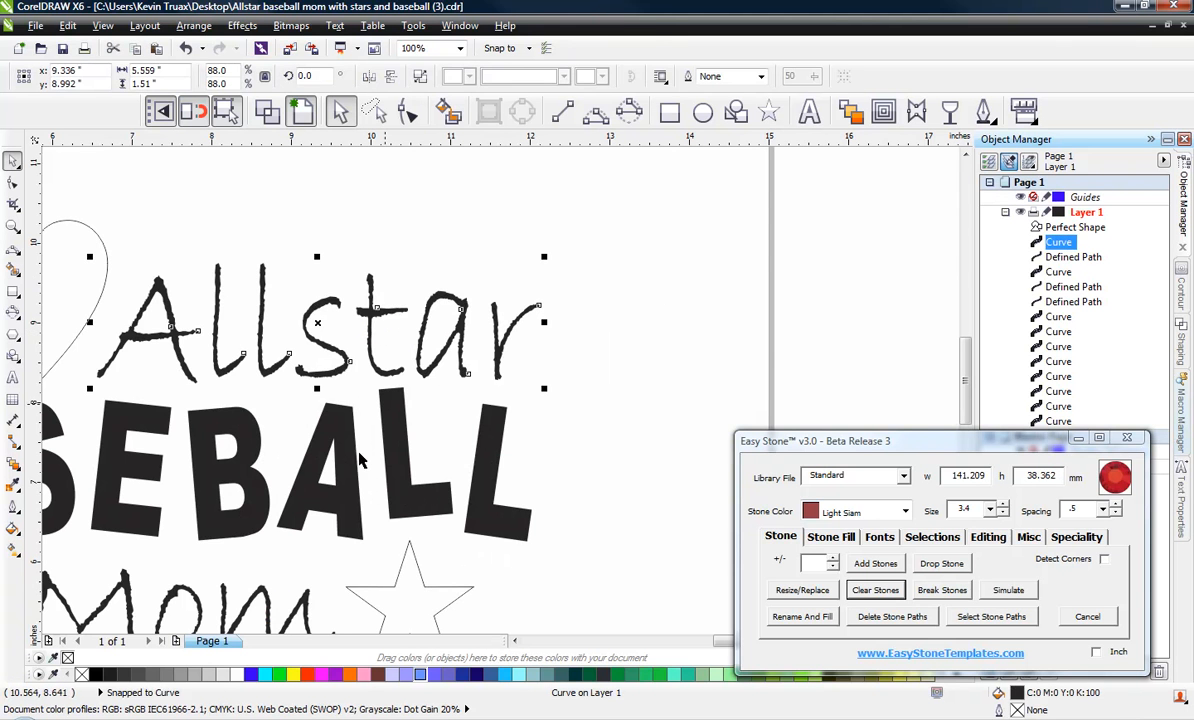
shift+click(262, 597)
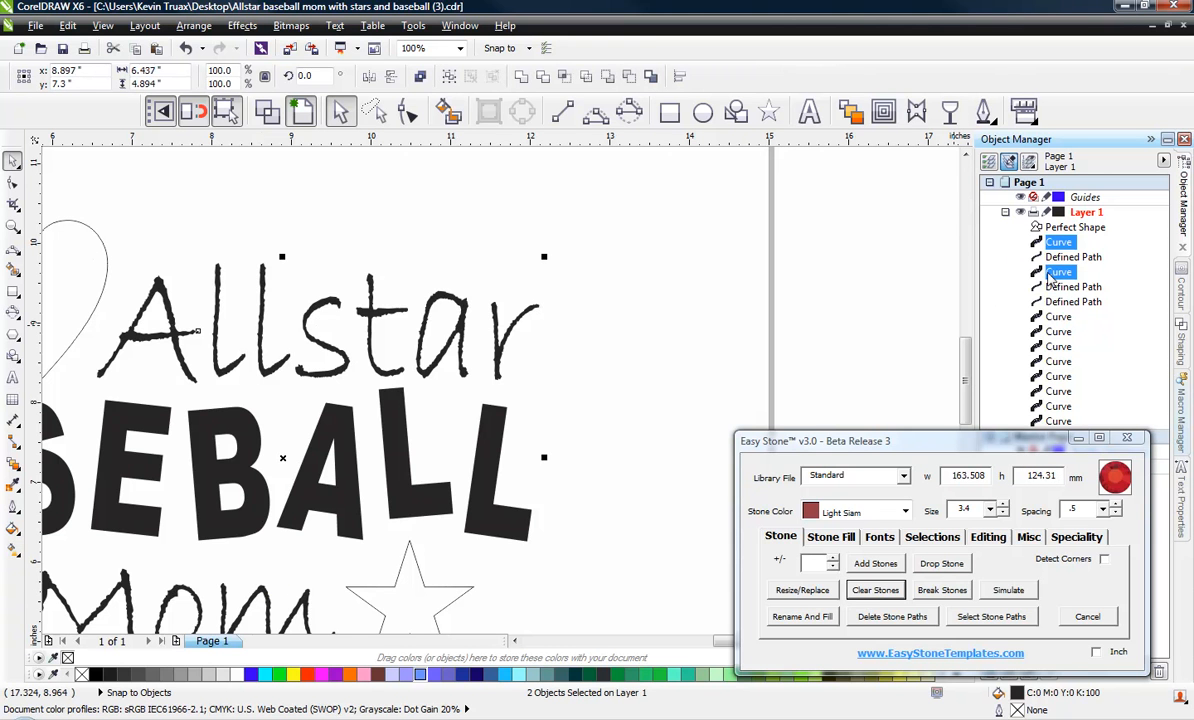
click(267, 116)
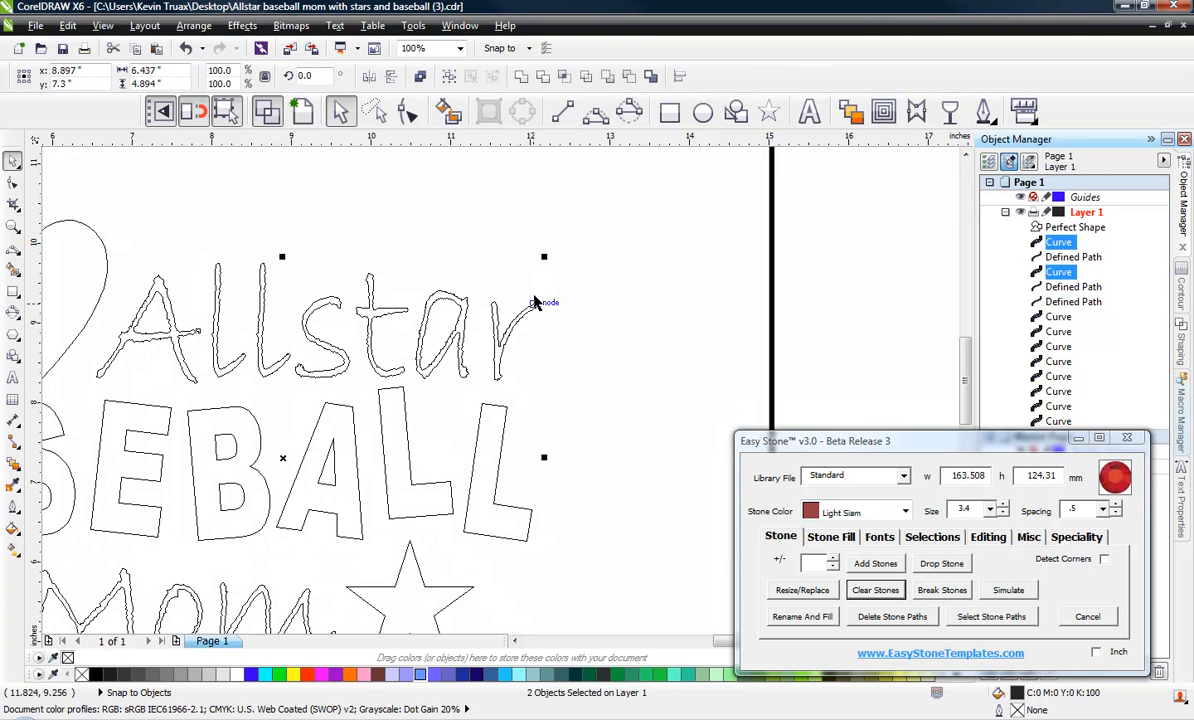
- Convert the selected Allstar and Mom lettering to a 300 dpi CMYK bitmap with anti-aliasing and a transparent background
scroll(540, 283, down, 1)
scroll(388, 336, up, 1)
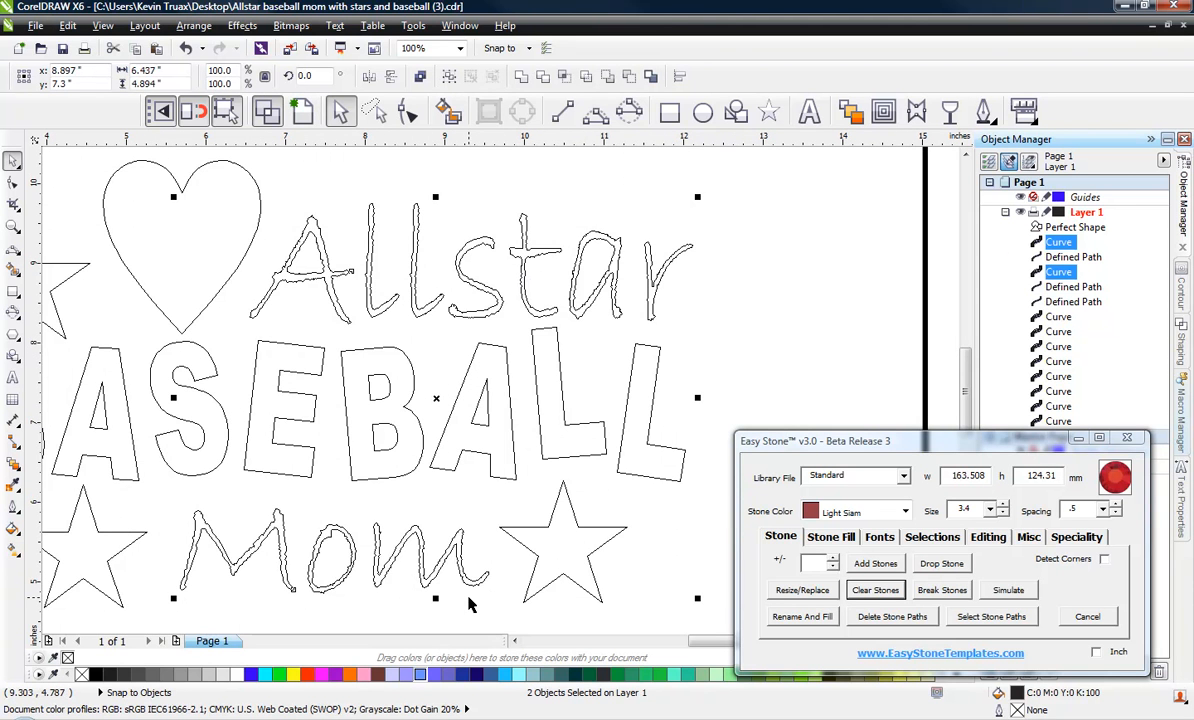
click(290, 26)
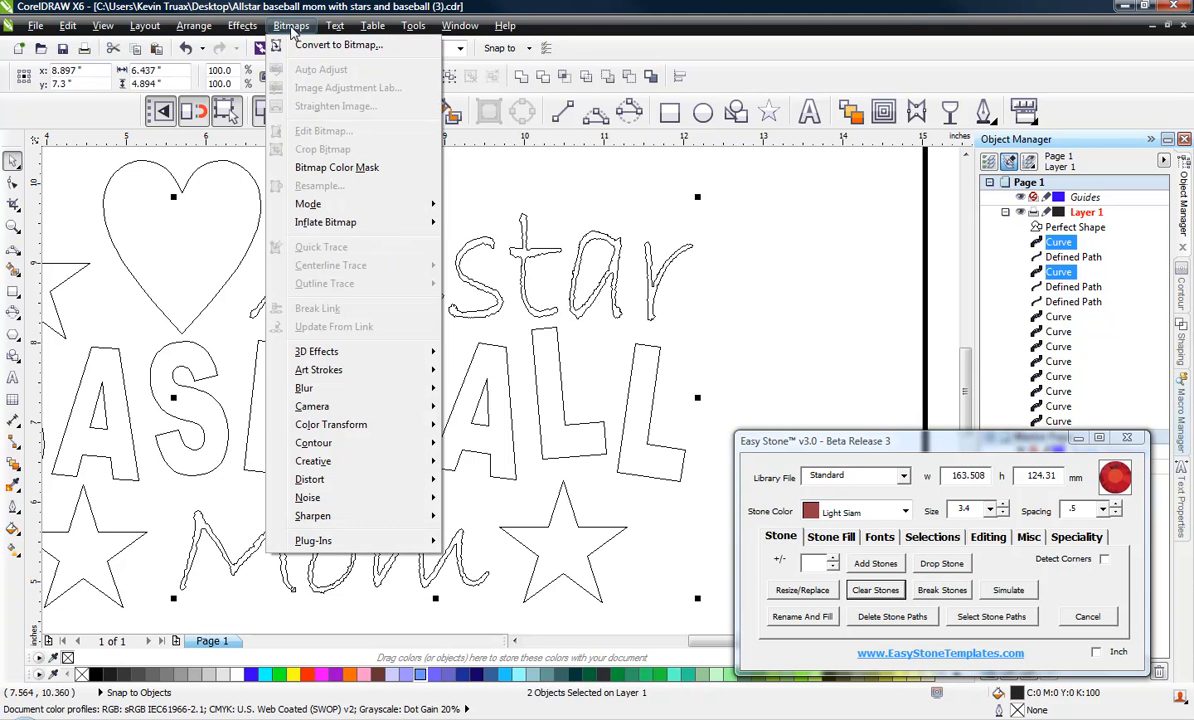
click(338, 45)
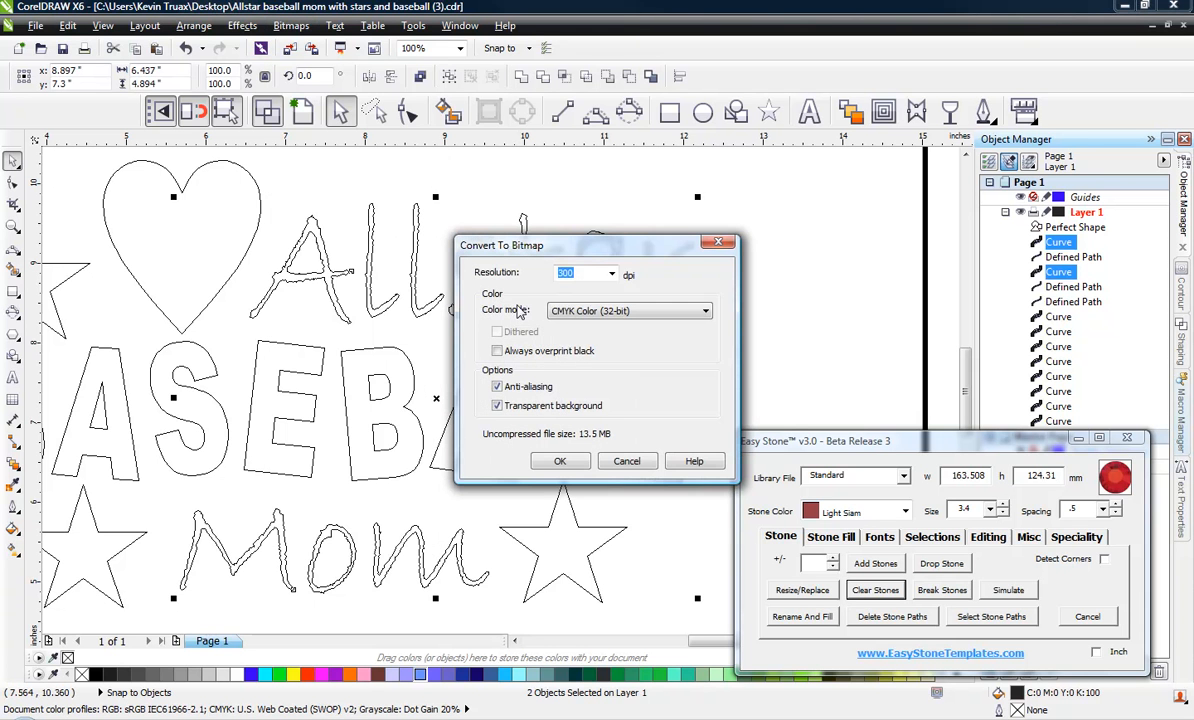
click(560, 463)
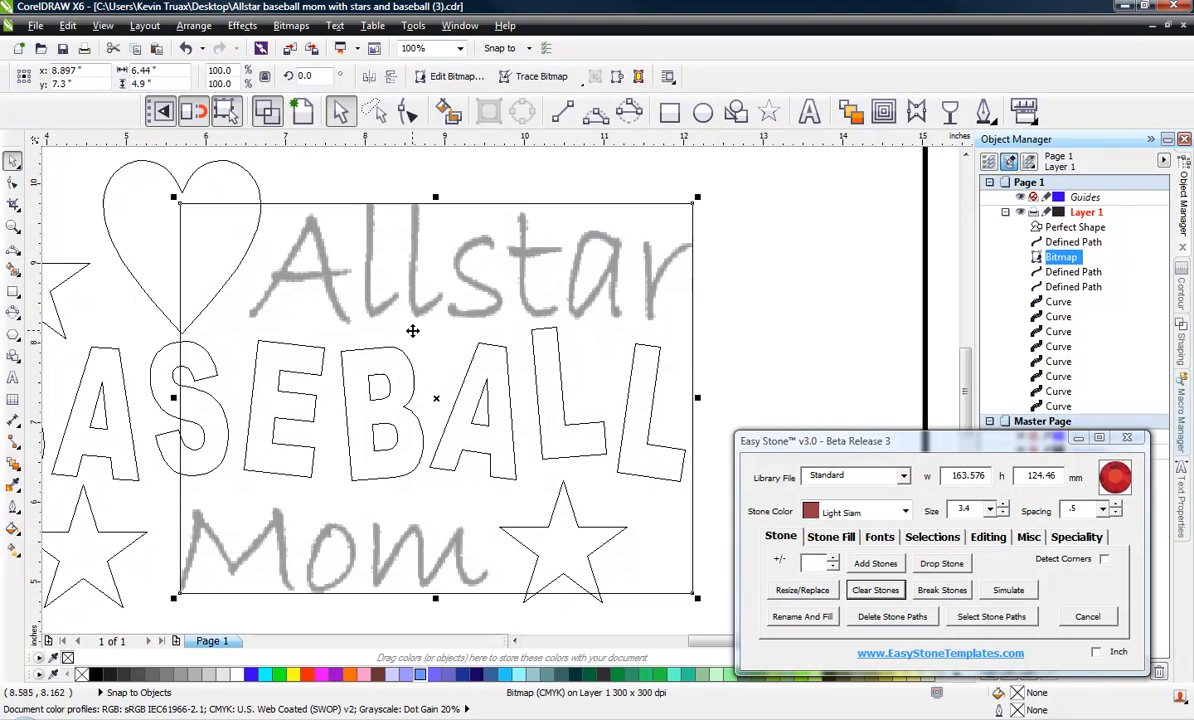
- Trace the lettering bitmap with Centerline Trace as a line drawing, deleting the original image and removing the background
click(529, 80)
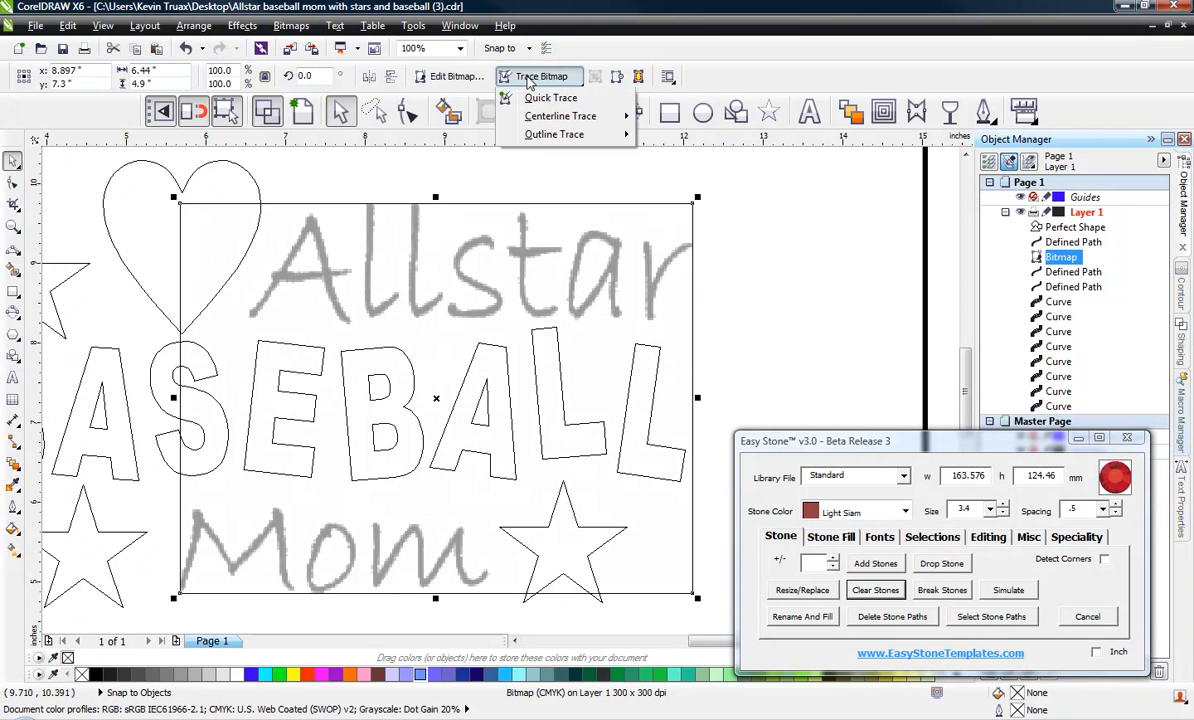
mouse_move(556, 120)
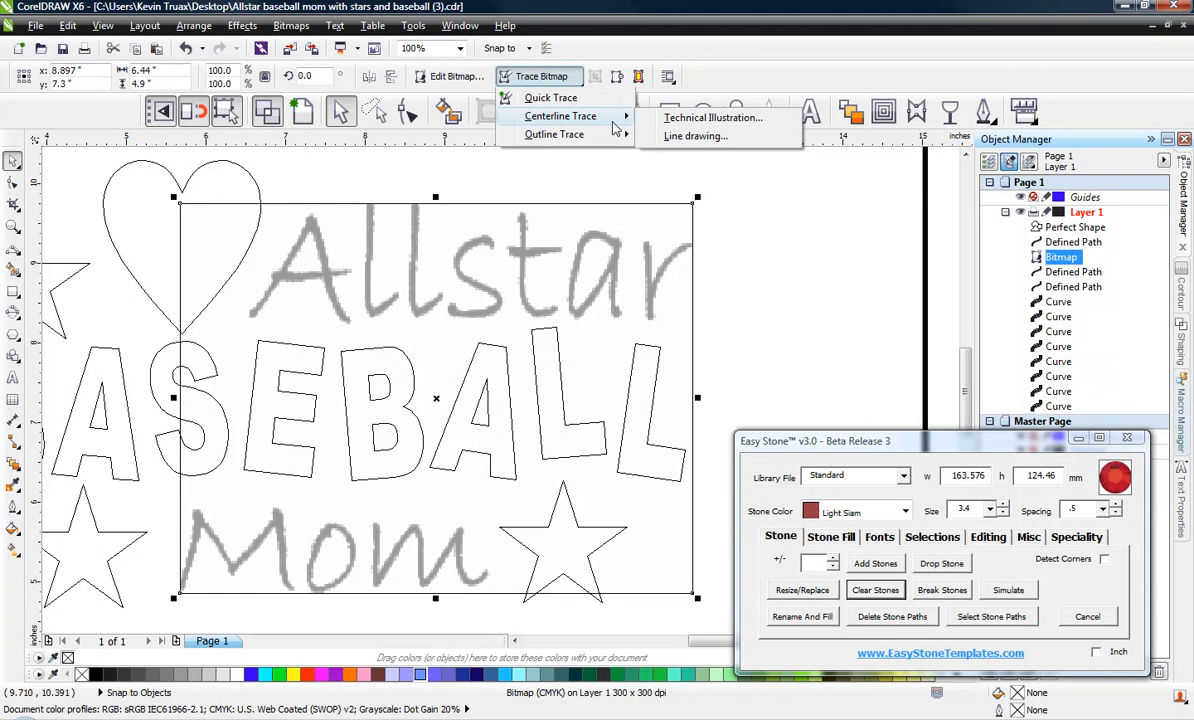
click(695, 136)
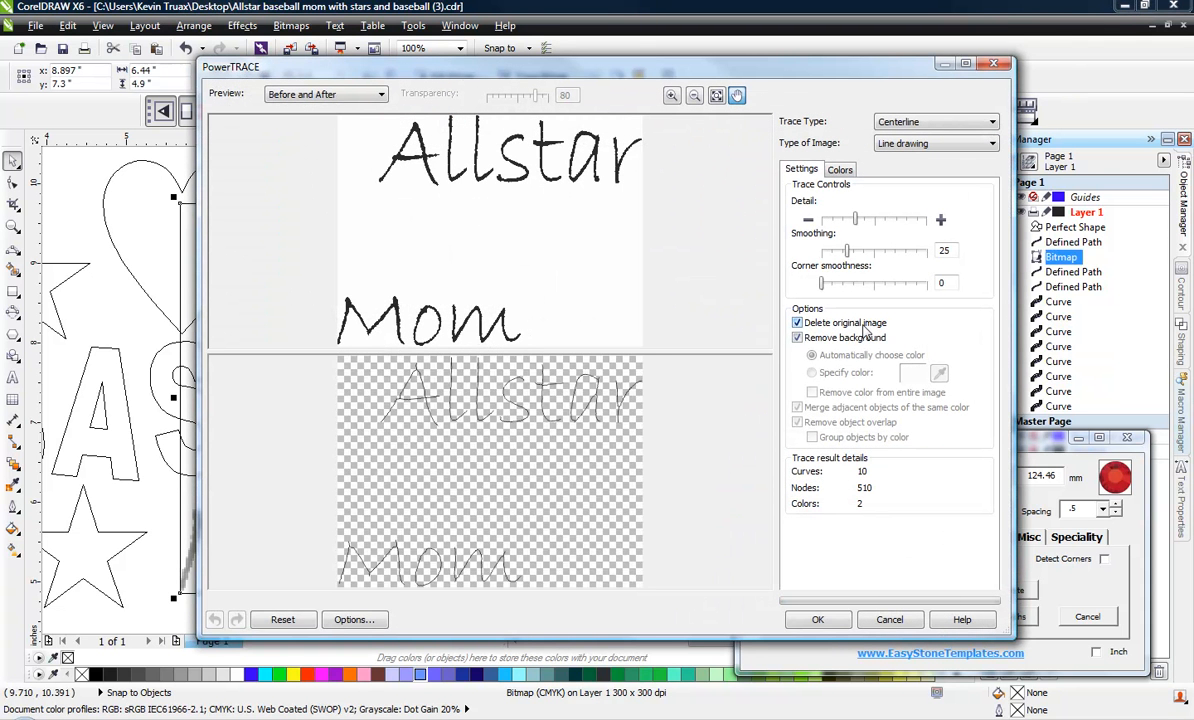
click(818, 620)
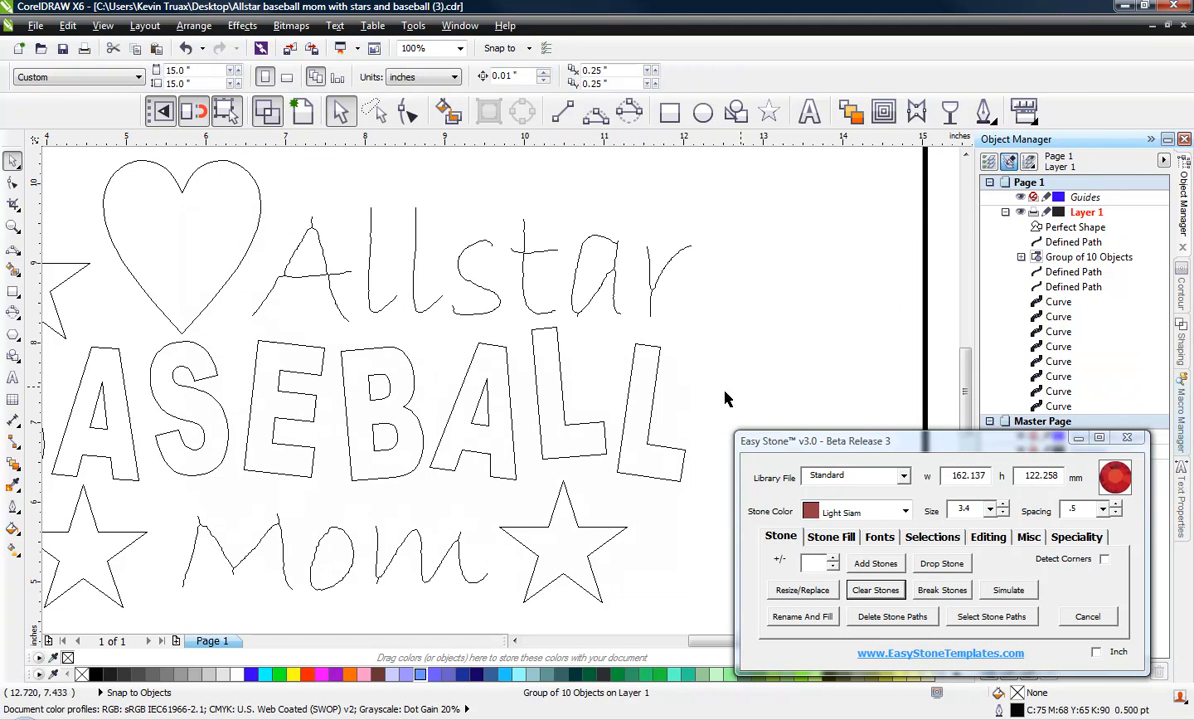
click(725, 392)
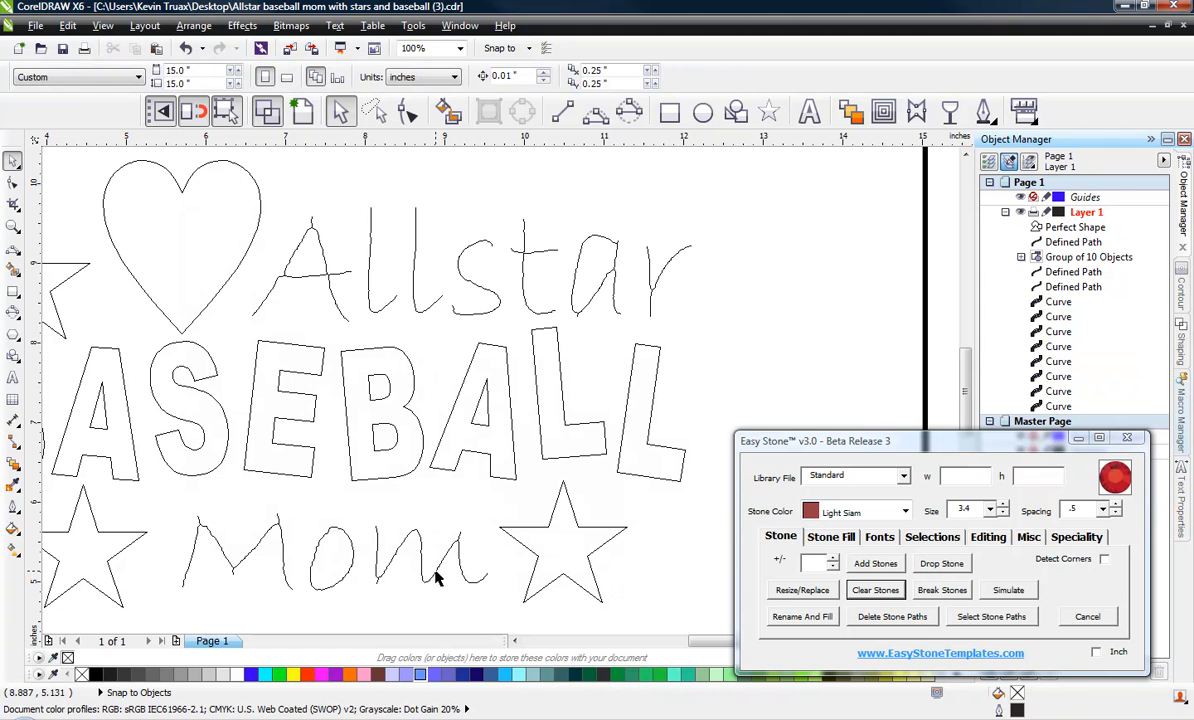
- Select the group of traced Allstar and Mom centerlines and ungroup it
click(470, 287)
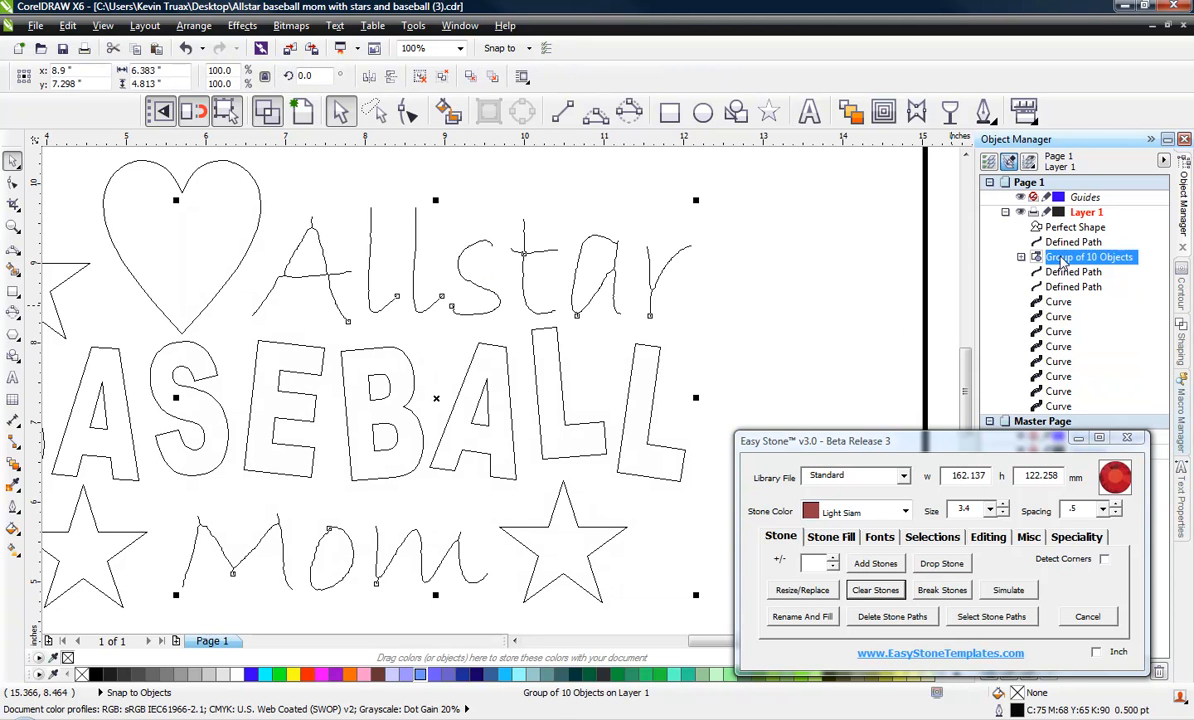
right_click(414, 278)
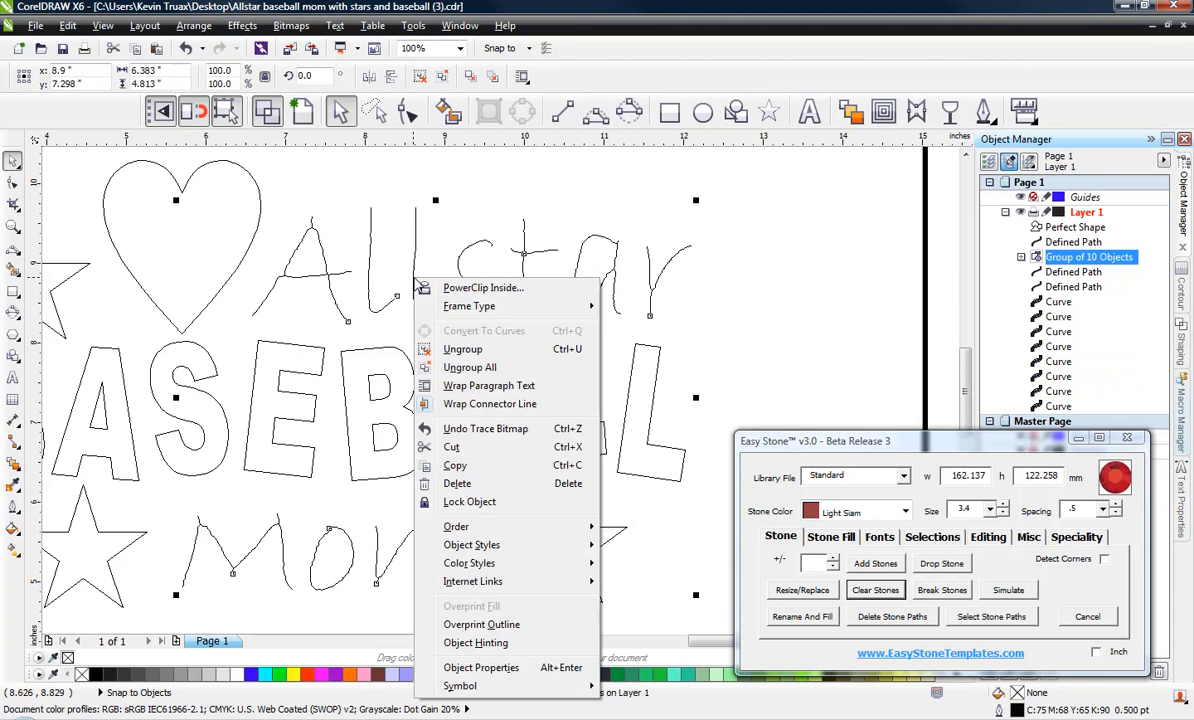
click(462, 349)
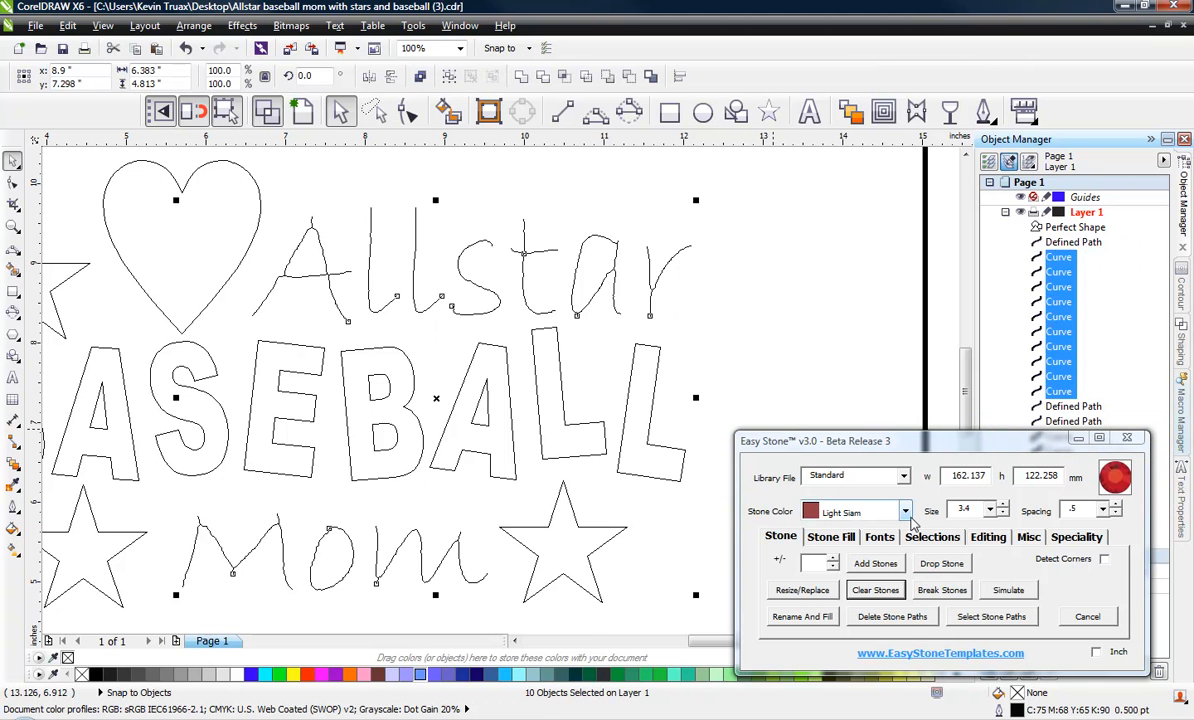
- Add Crystal stones of size 3.4 with .5 spacing along the ungrouped lettering centerlines
click(841, 513)
scroll(870, 580, up, 5)
scroll(893, 537, up, 1)
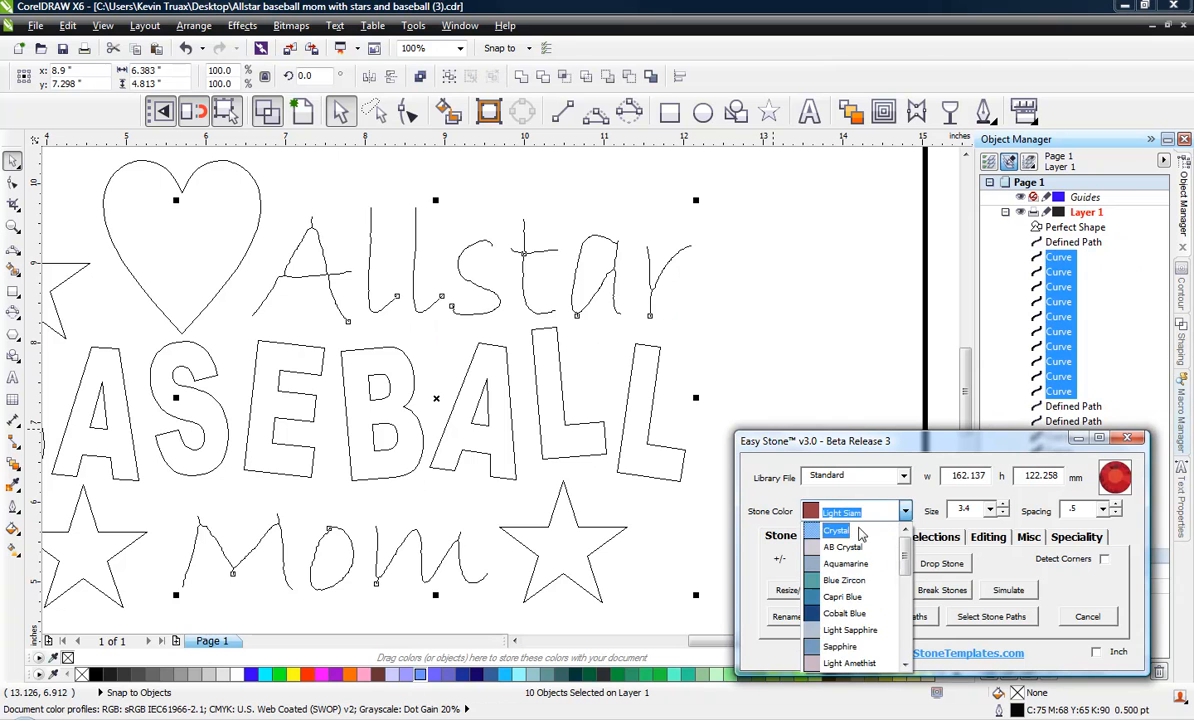
click(812, 540)
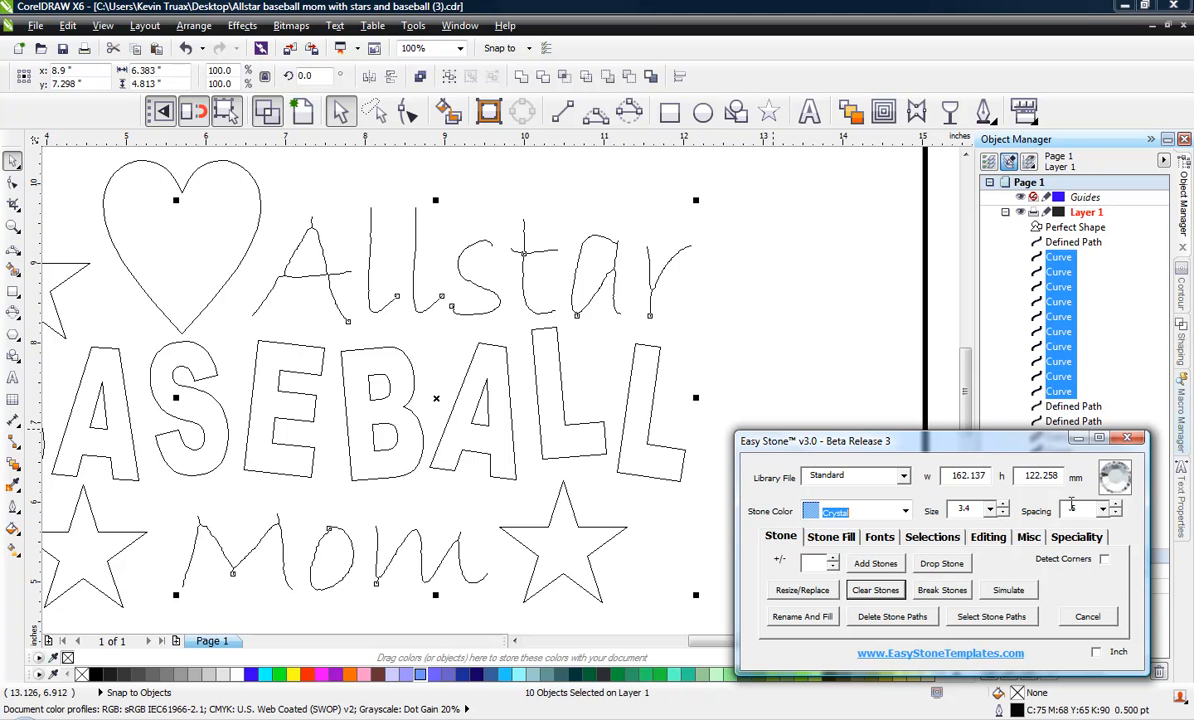
click(875, 564)
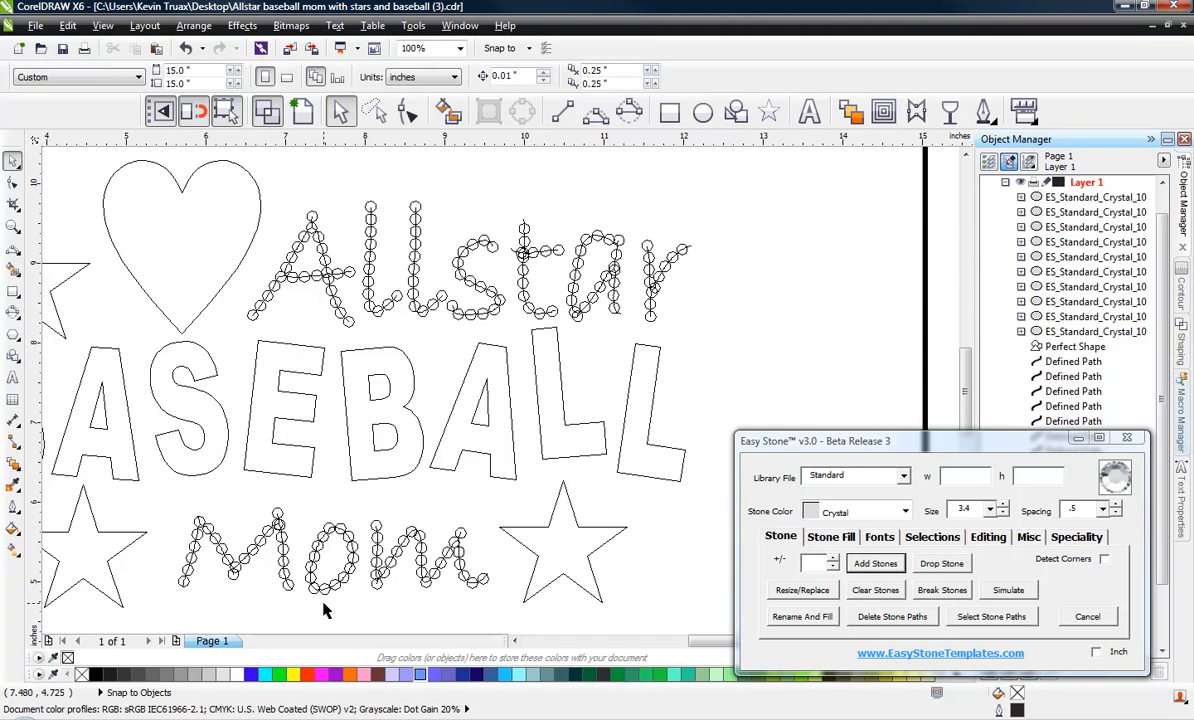
- Select the word Allstar with its stones and delete its stone paths
scroll(613, 240, up, 2)
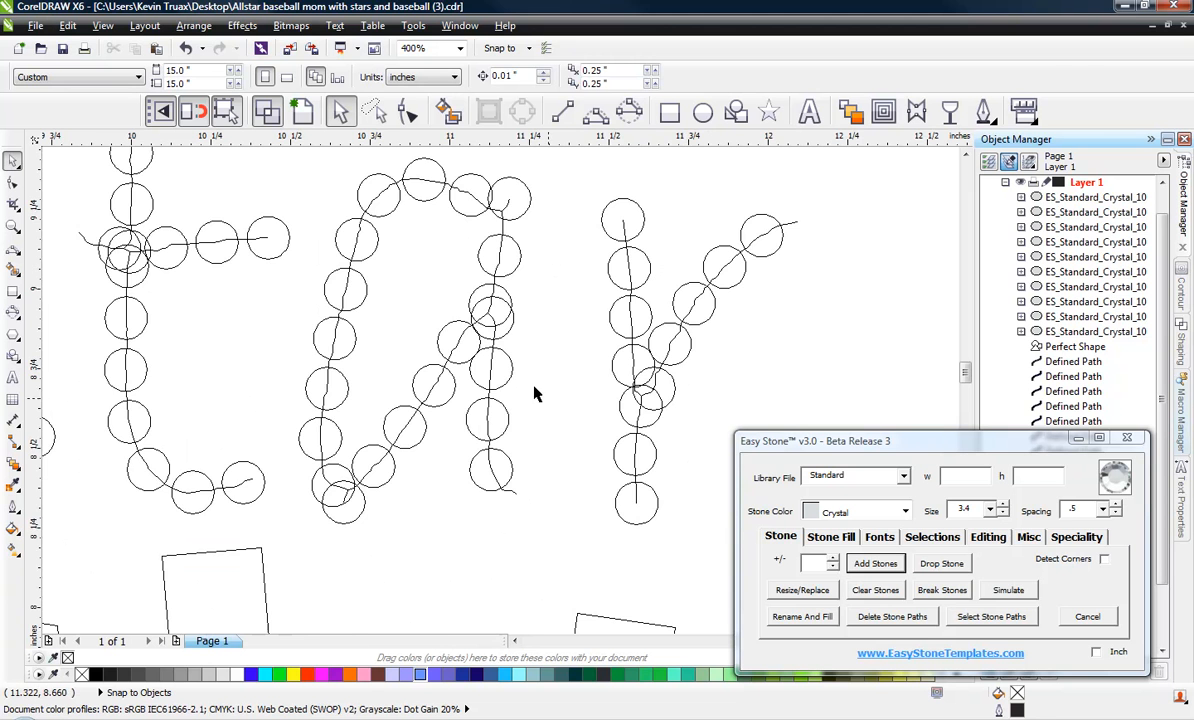
scroll(533, 392, down, 2)
scroll(418, 240, down, 1)
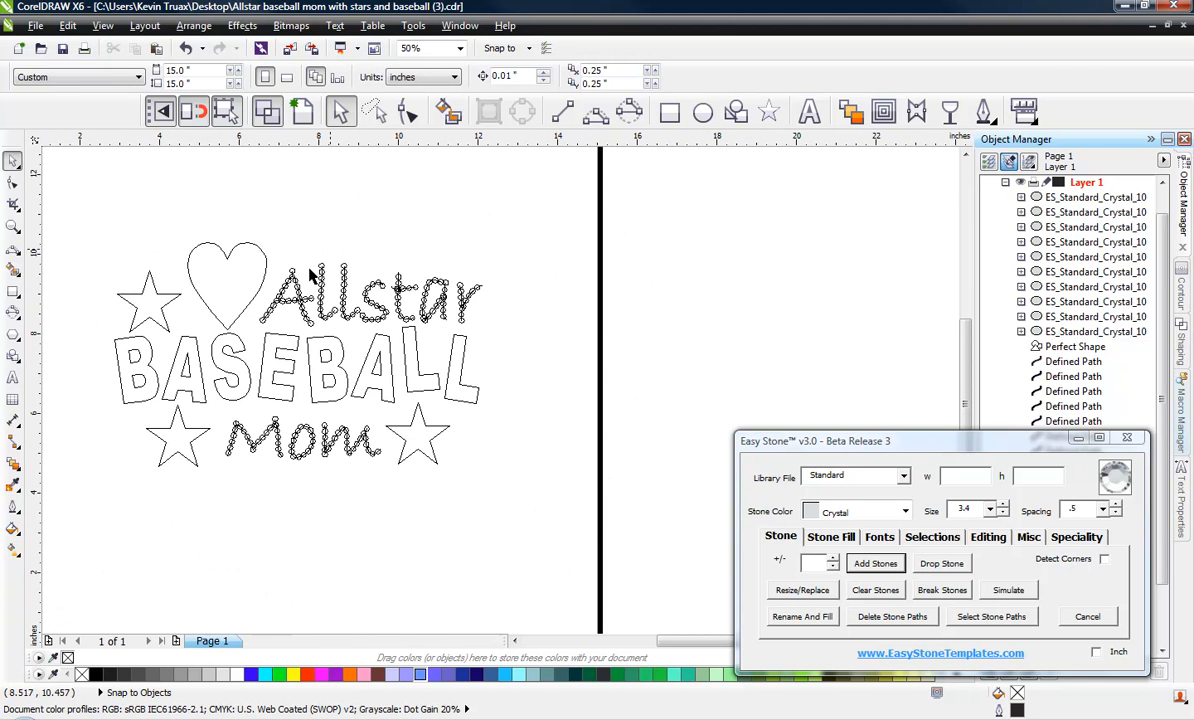
scroll(255, 330, up, 1)
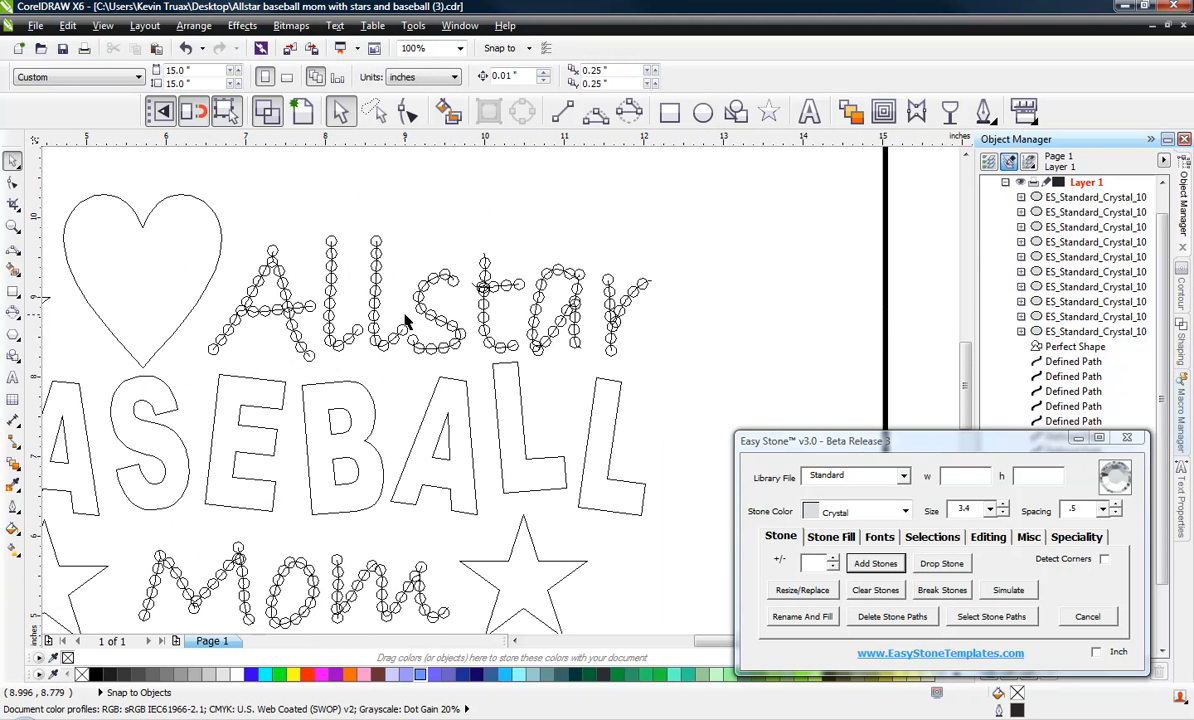
drag(727, 183, 188, 384)
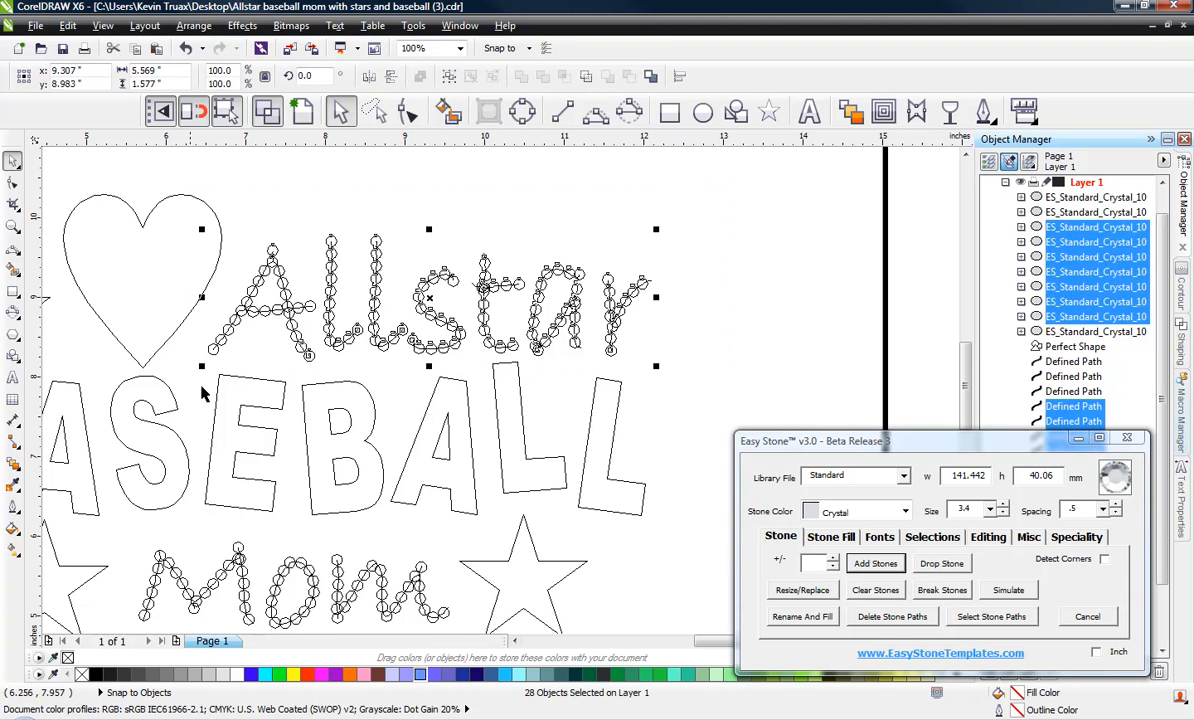
click(892, 617)
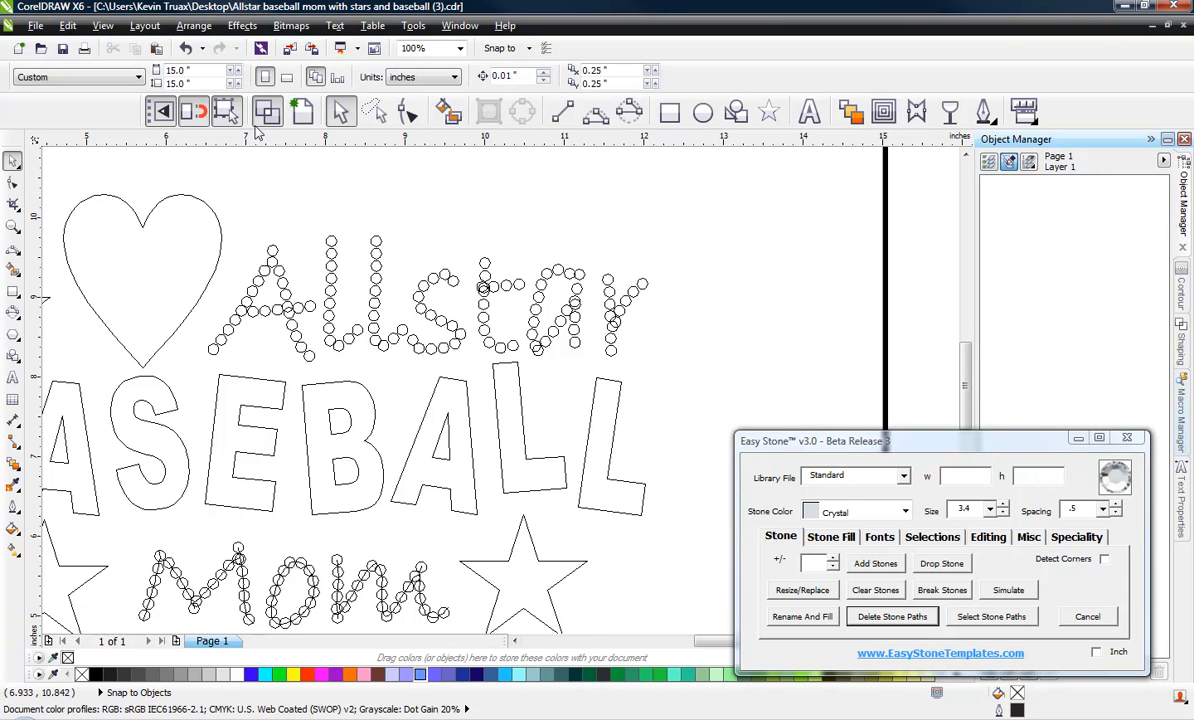
- Show the design with its fills and run Check Spacing on the Allstar stones to delete the overlapping ones
click(302, 111)
scroll(270, 268, up, 2)
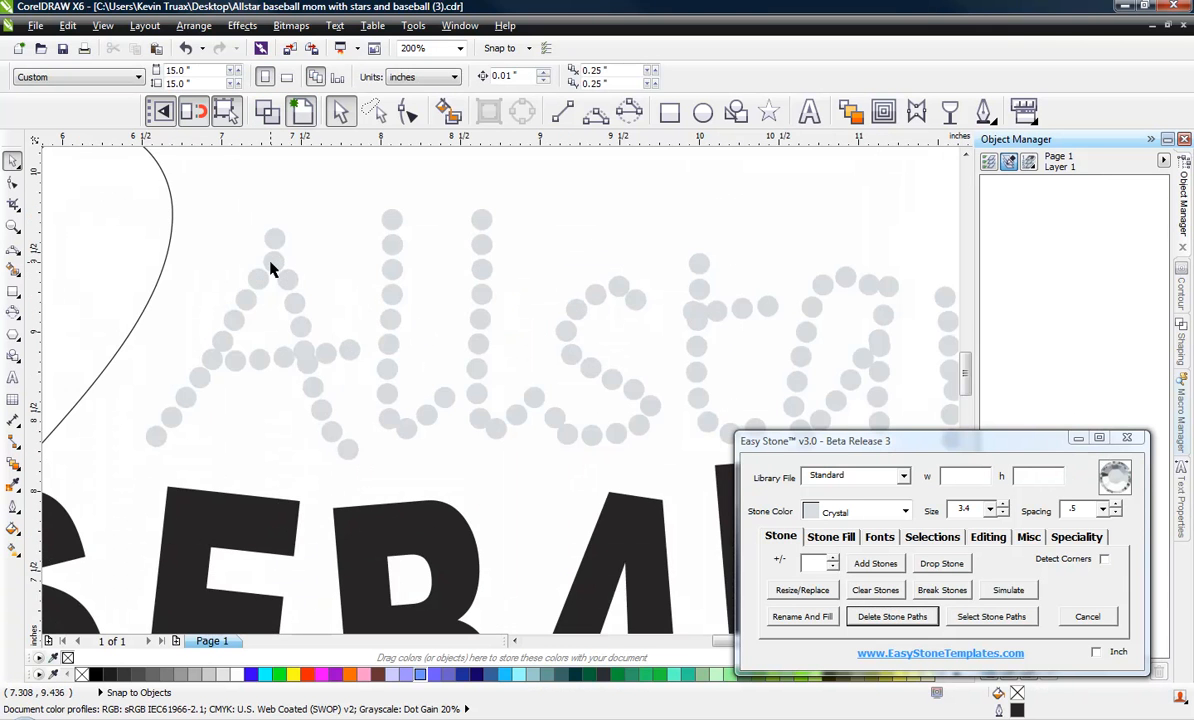
scroll(270, 268, up, 1)
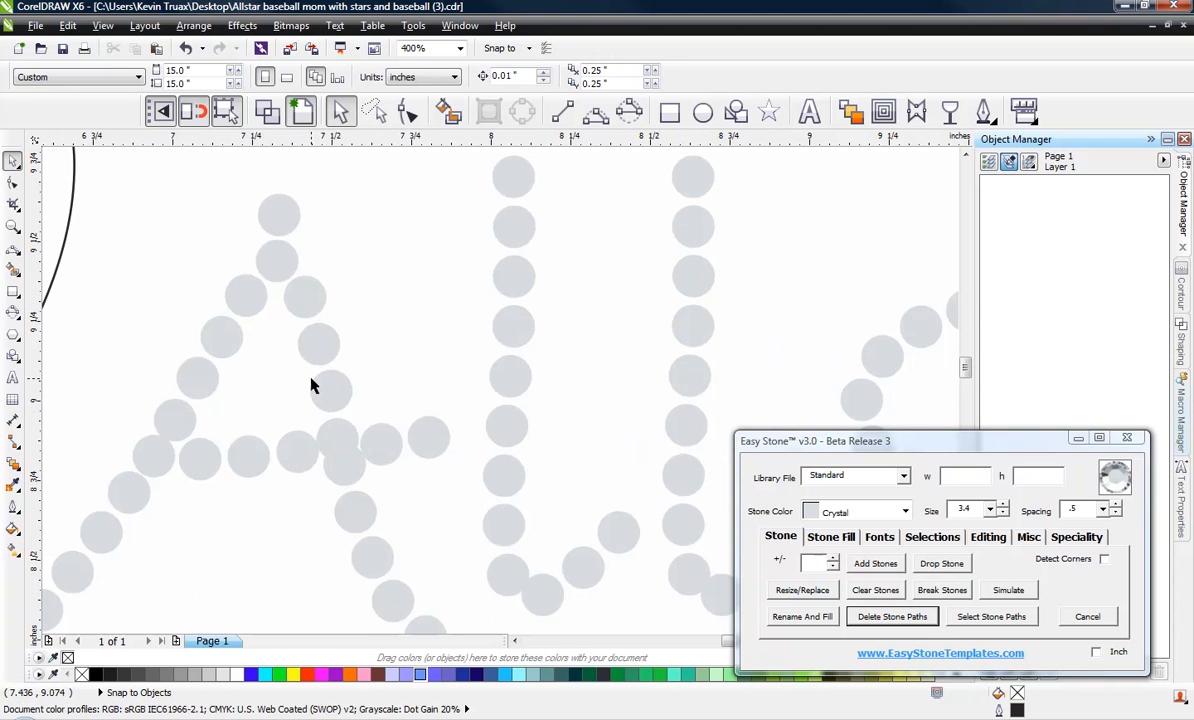
scroll(338, 293, down, 3)
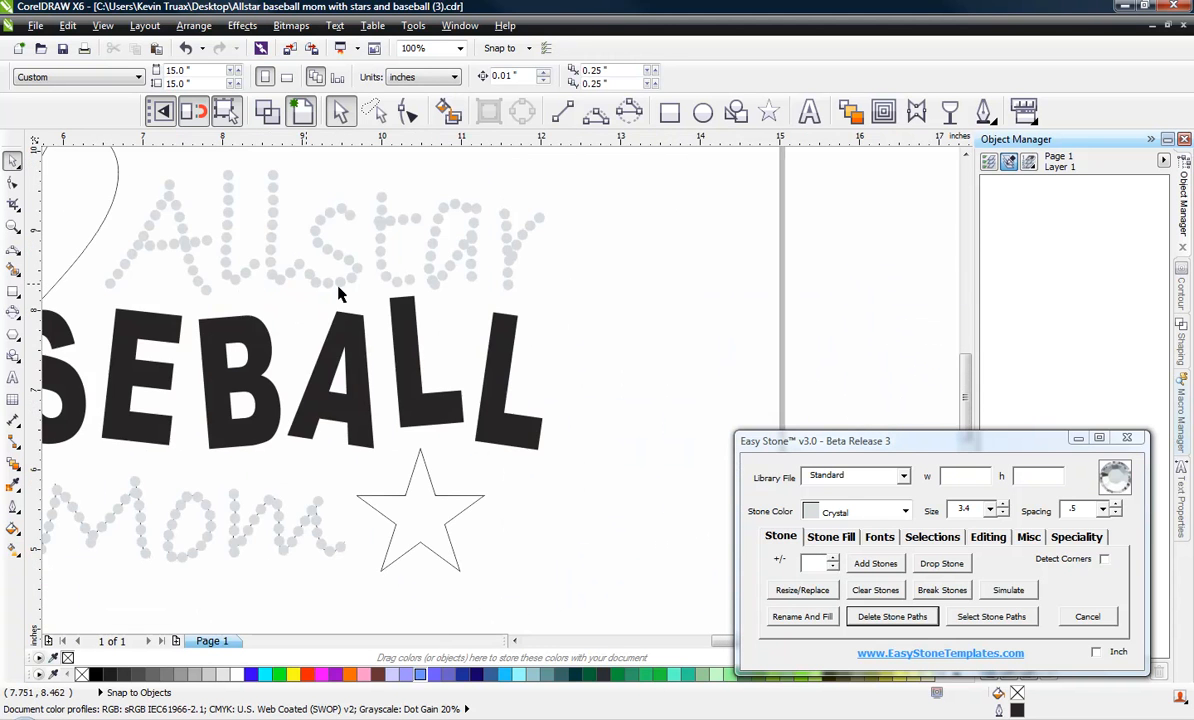
scroll(362, 302, up, 1)
drag(648, 165, 148, 382)
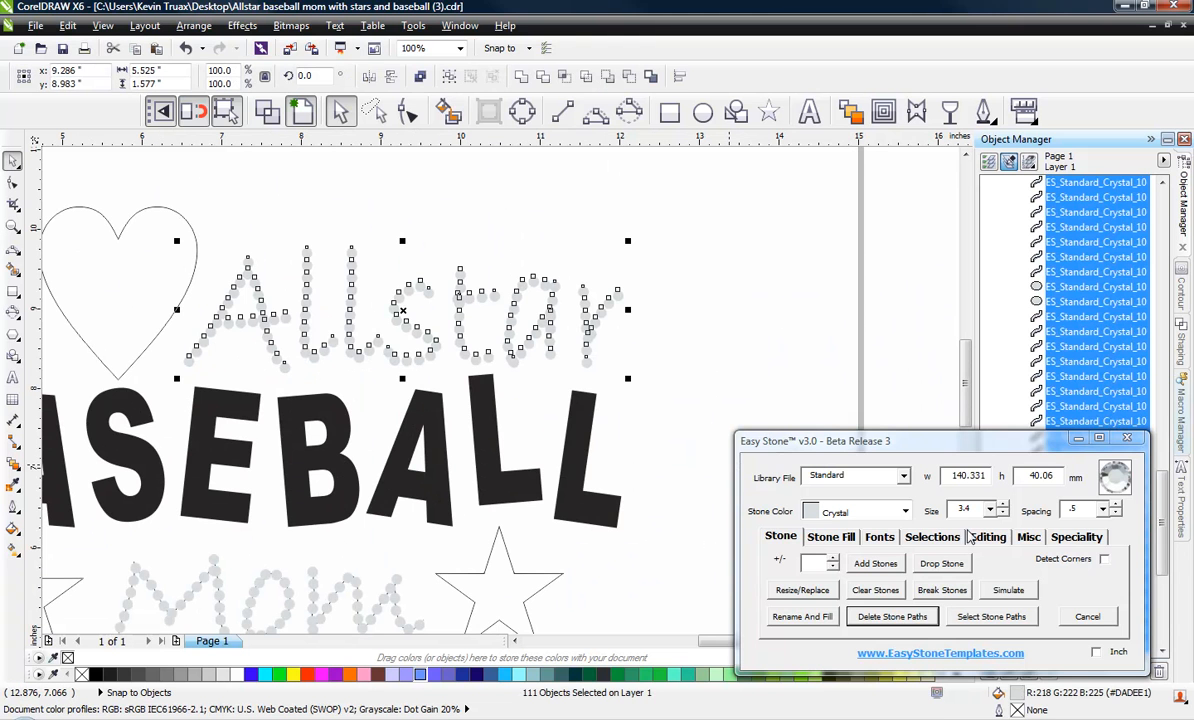
click(1028, 537)
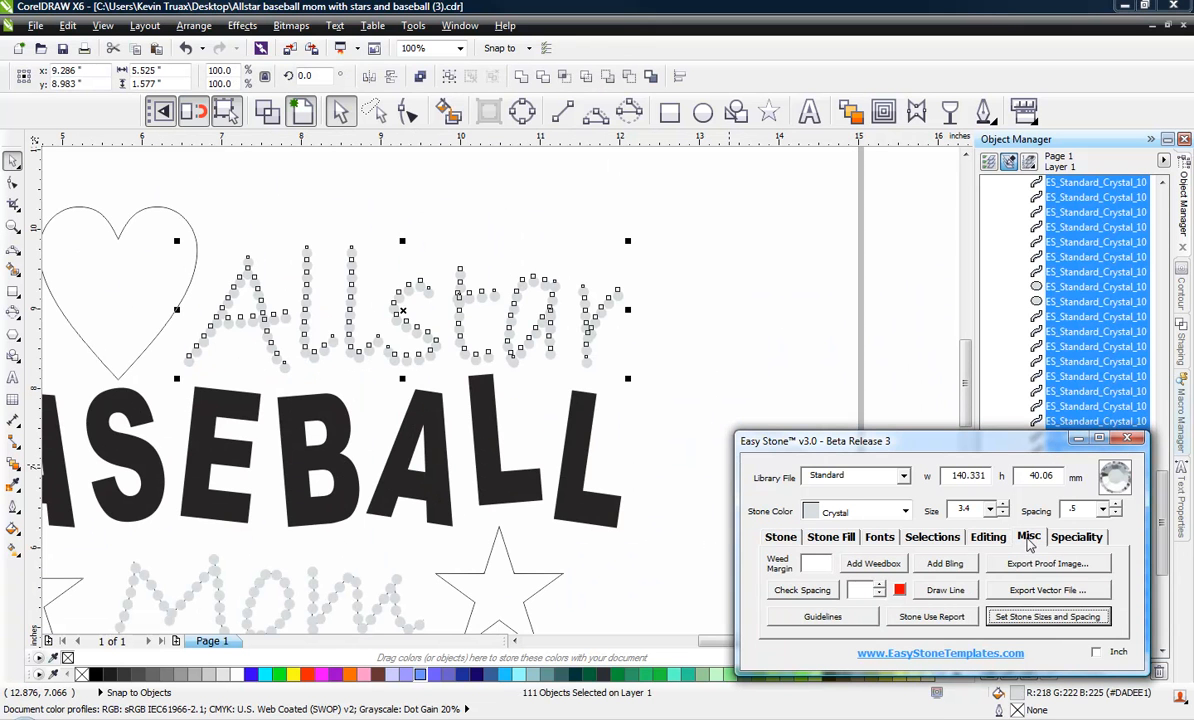
click(802, 590)
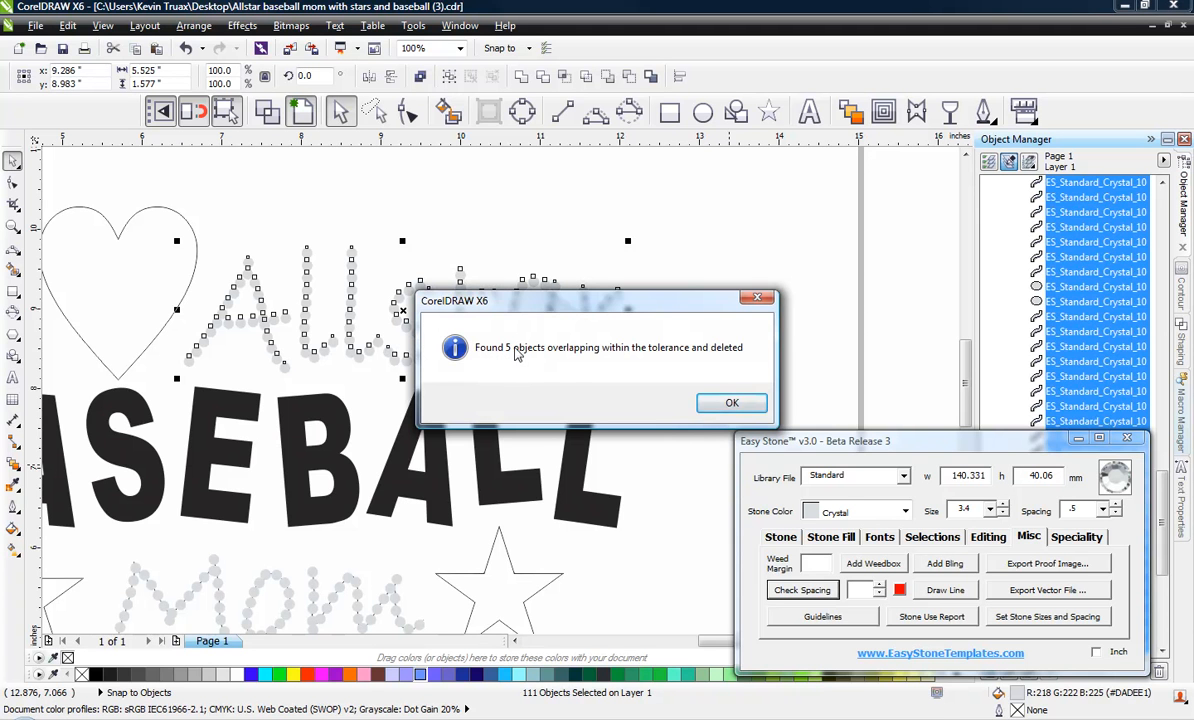
click(752, 404)
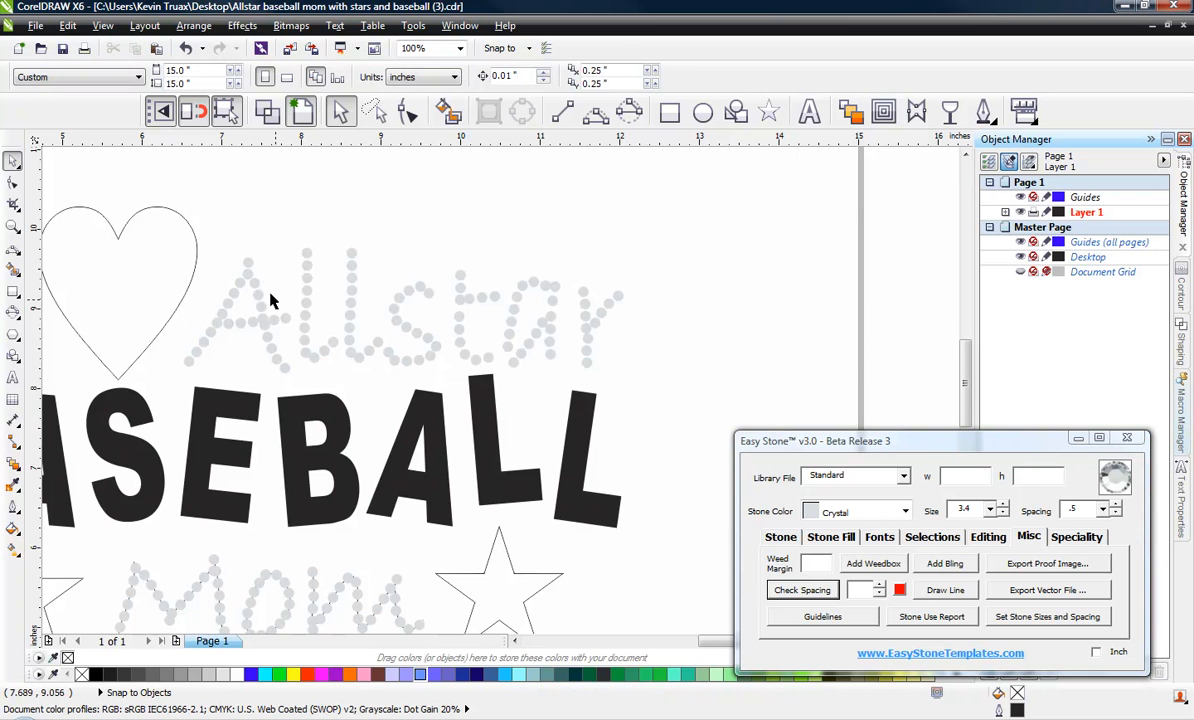
- Examine the stones of the letter A in Allstar for remaining overlaps and uneven placement
scroll(258, 307, up, 2)
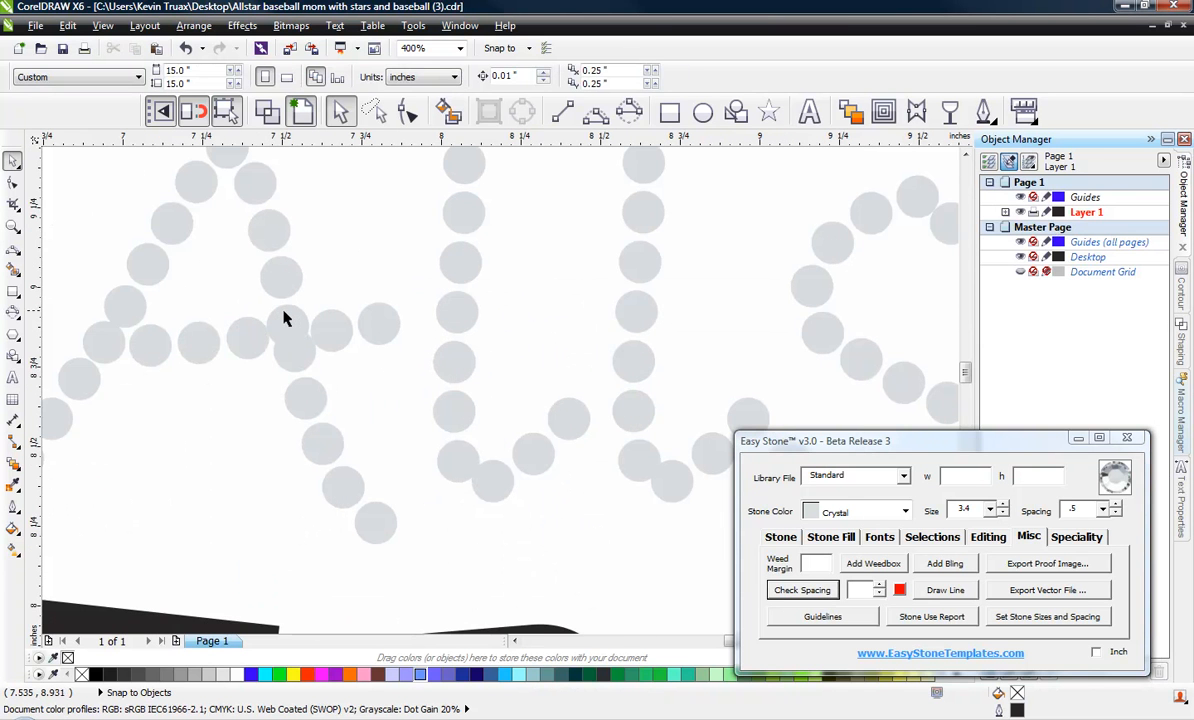
scroll(290, 330, up, 2)
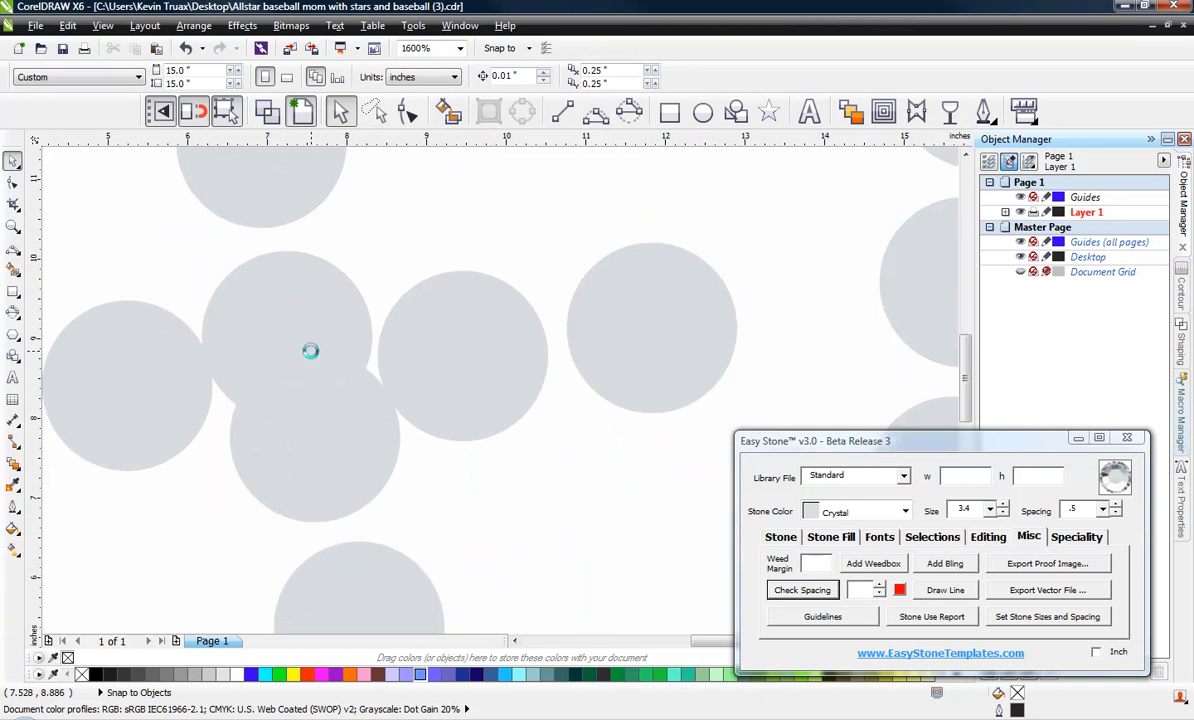
scroll(307, 345, down, 5)
scroll(320, 318, up, 2)
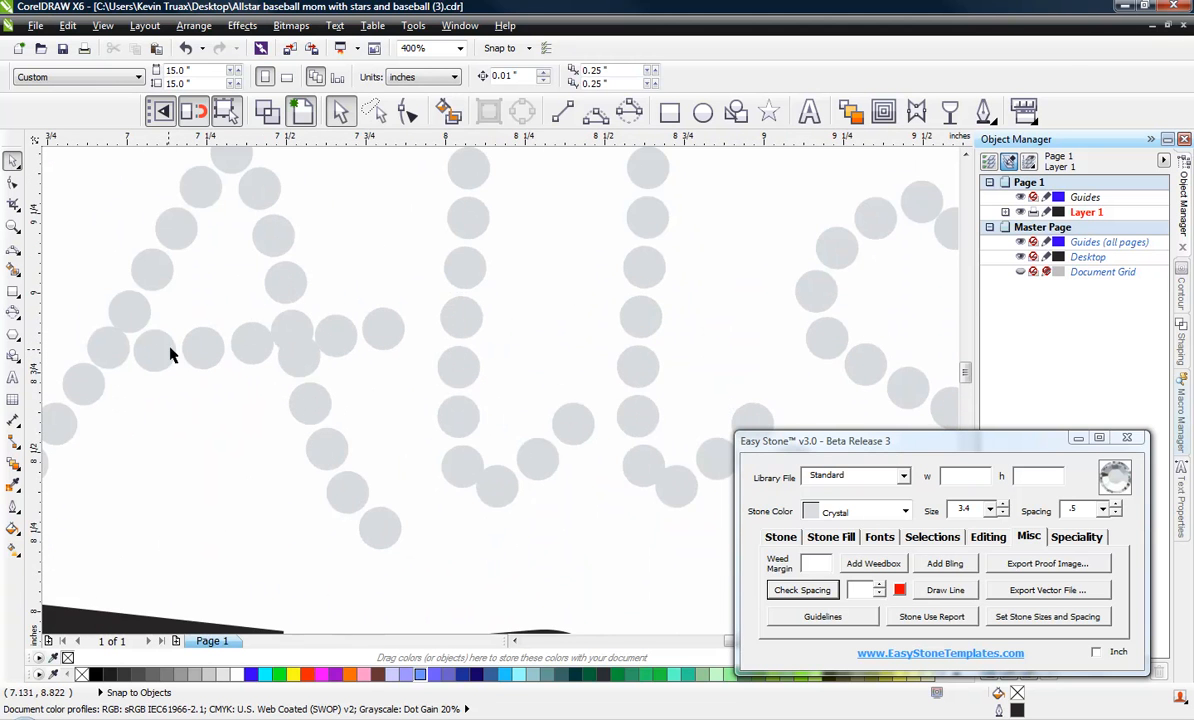
scroll(266, 303, down, 1)
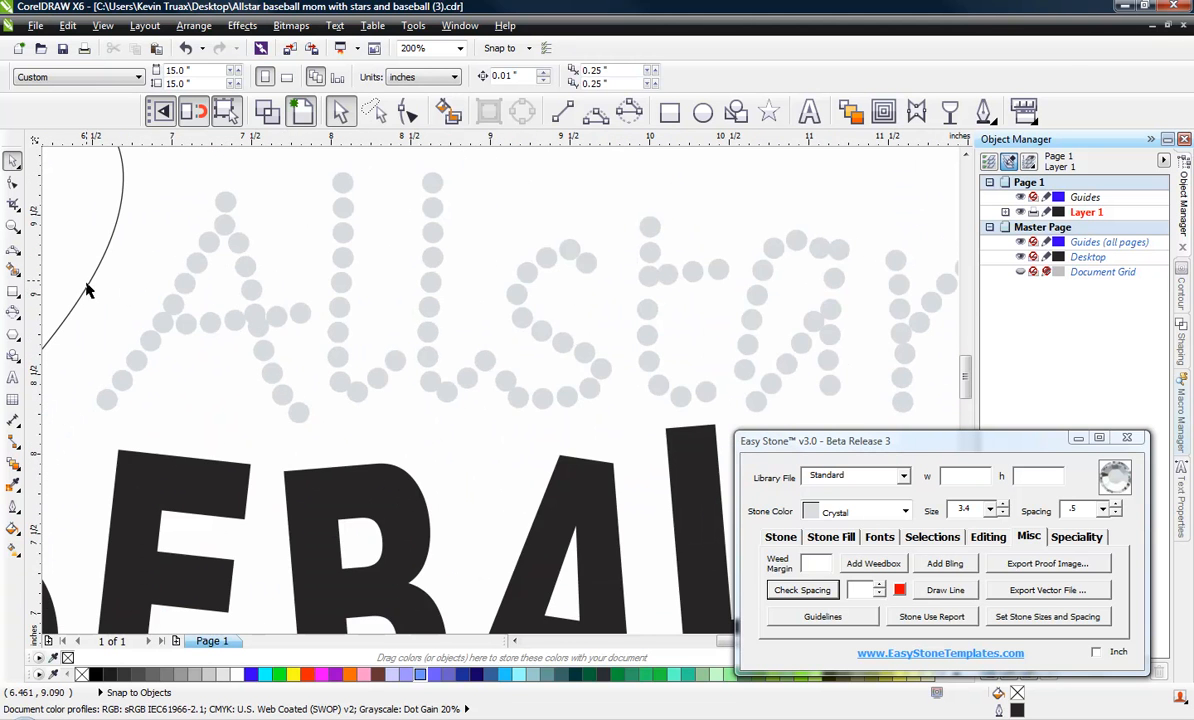
scroll(88, 294, up, 1)
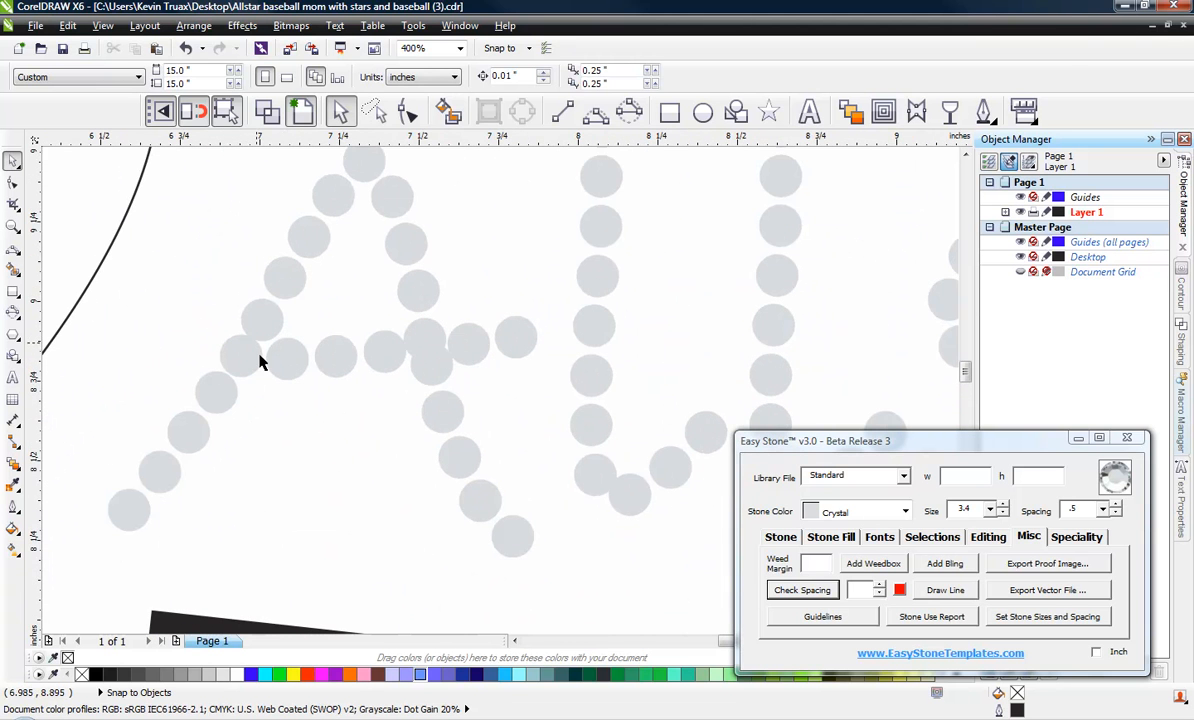
scroll(259, 362, down, 1)
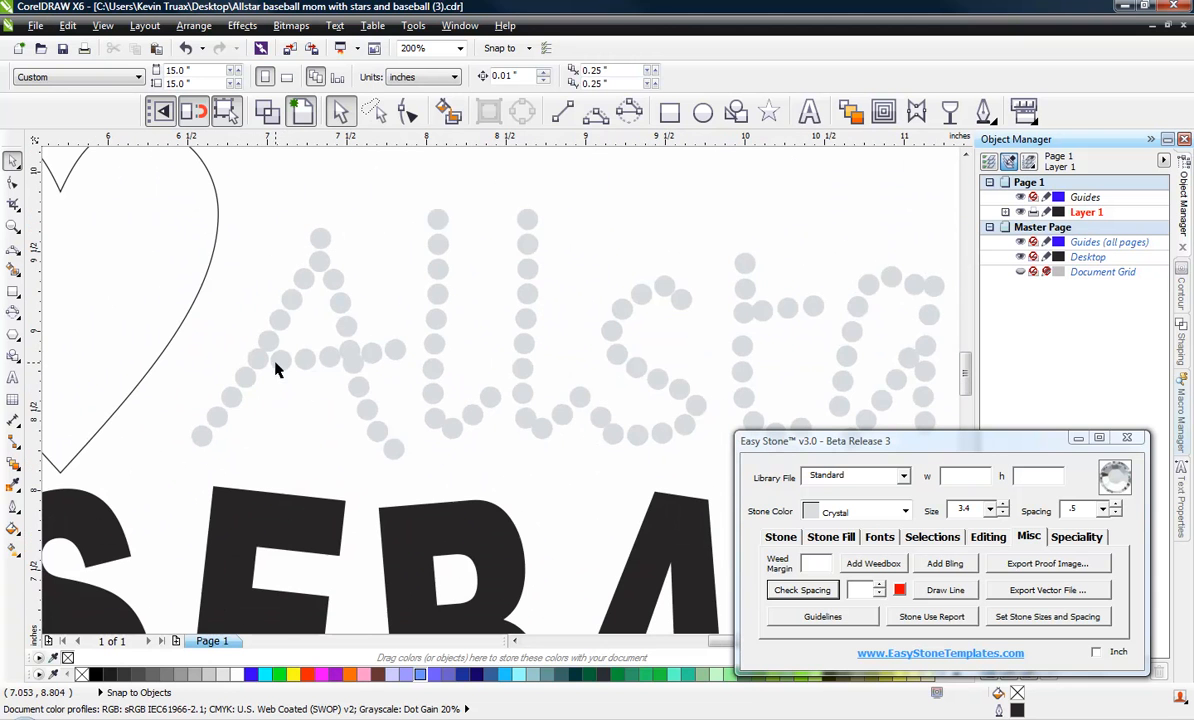
- Draw a three-point curve along the left leg of the A and re-space its stones along that curve
click(592, 113)
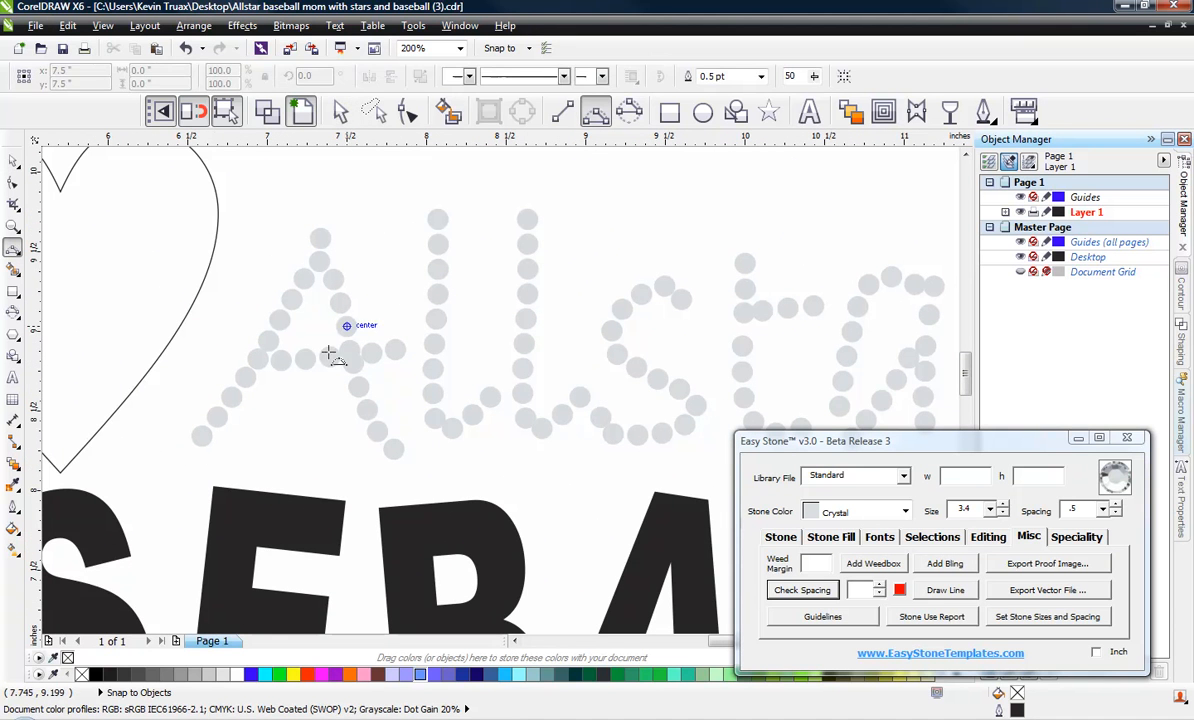
click(201, 436)
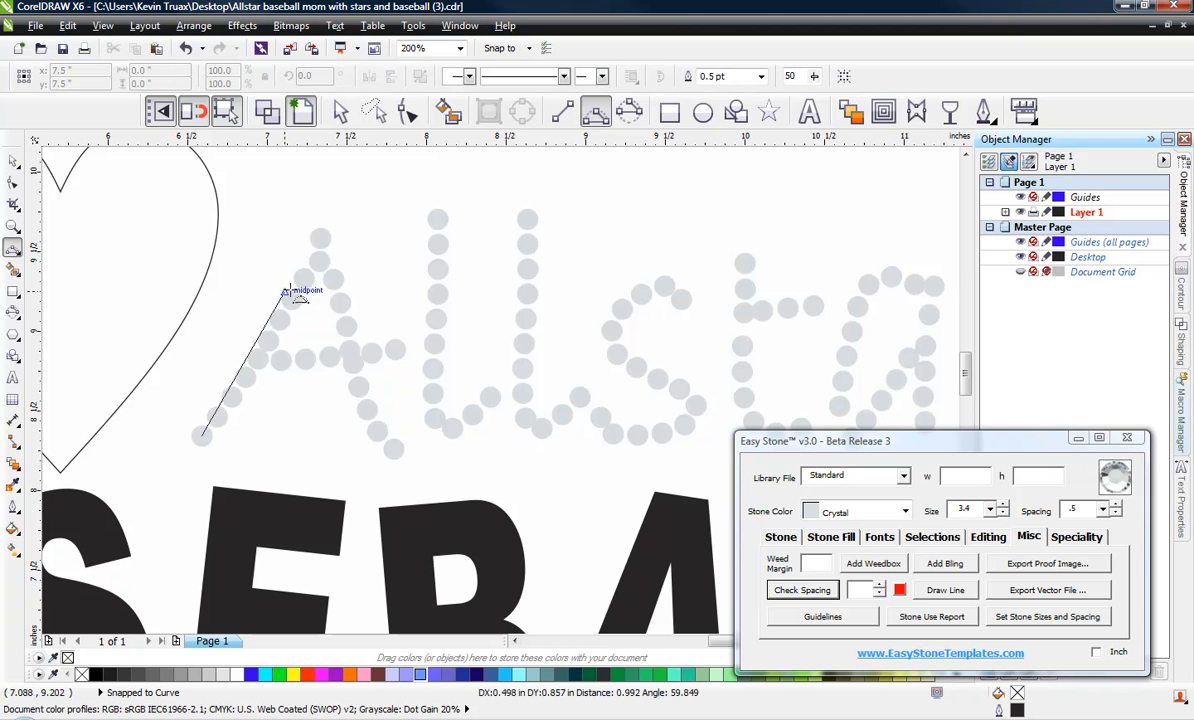
click(320, 240)
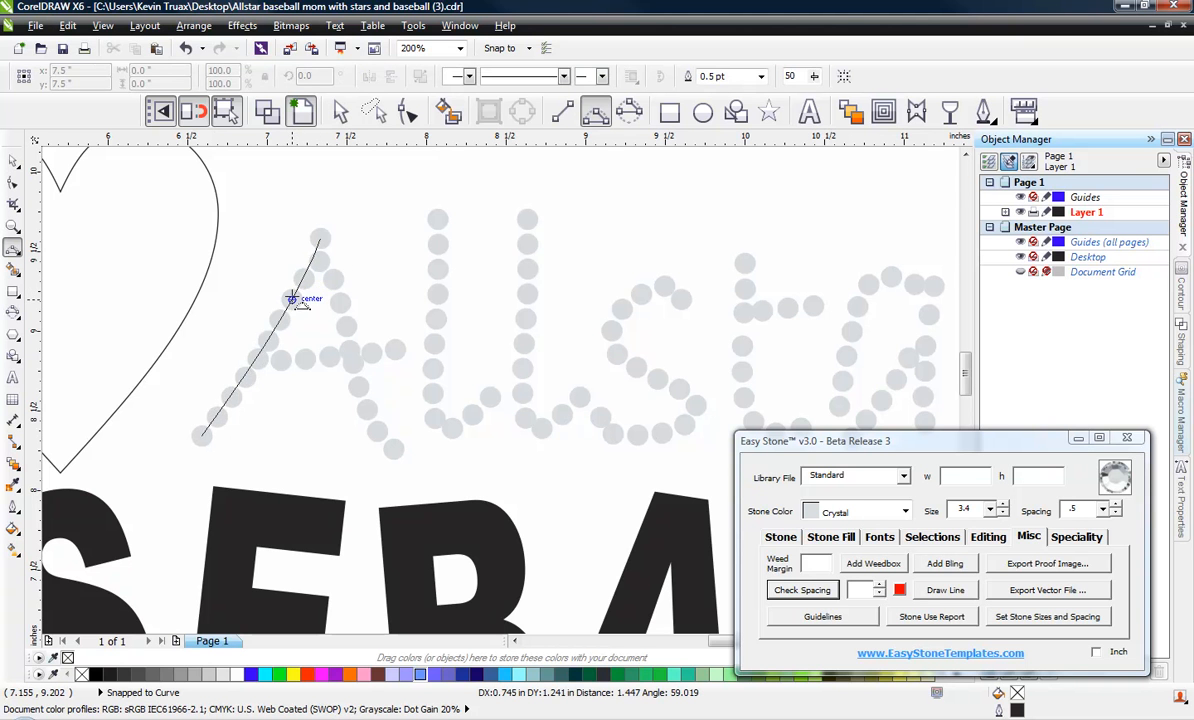
click(292, 300)
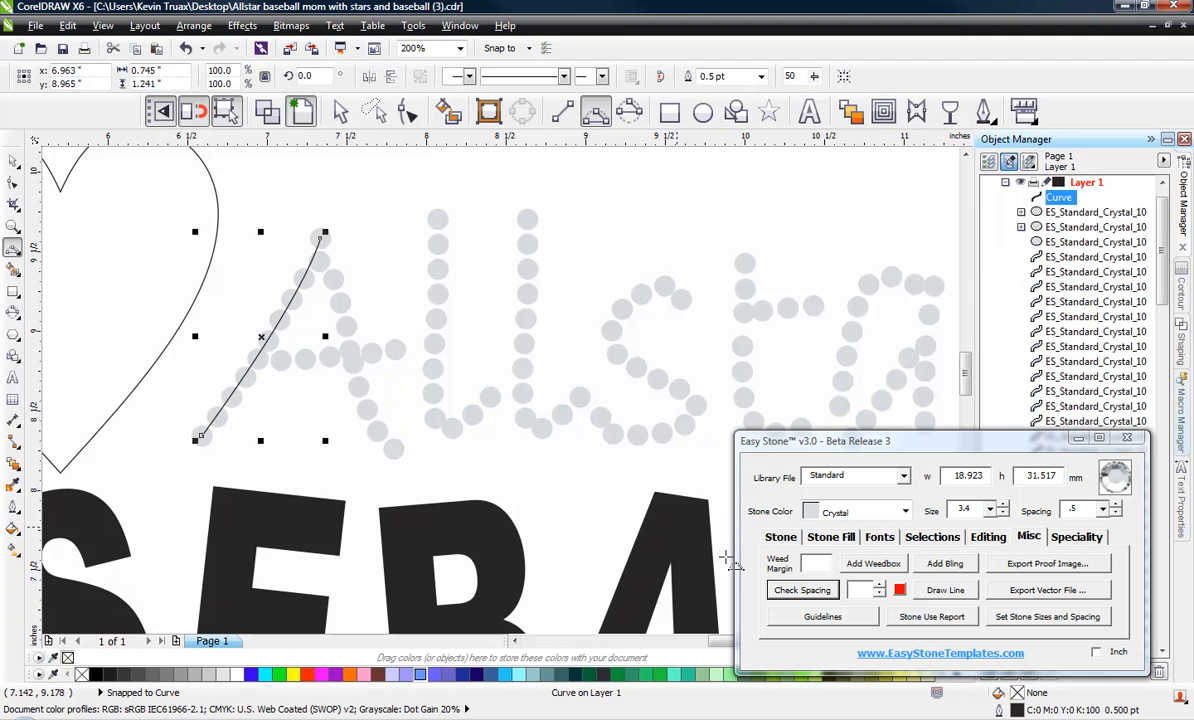
click(987, 537)
click(799, 590)
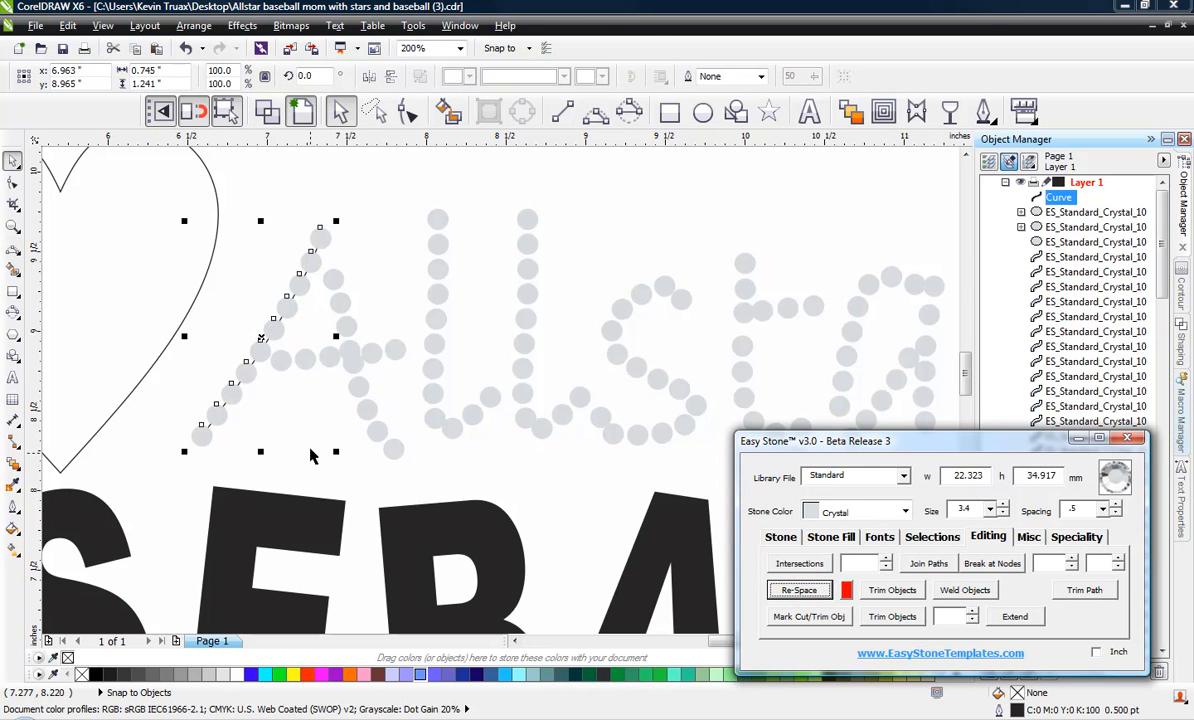
click(248, 428)
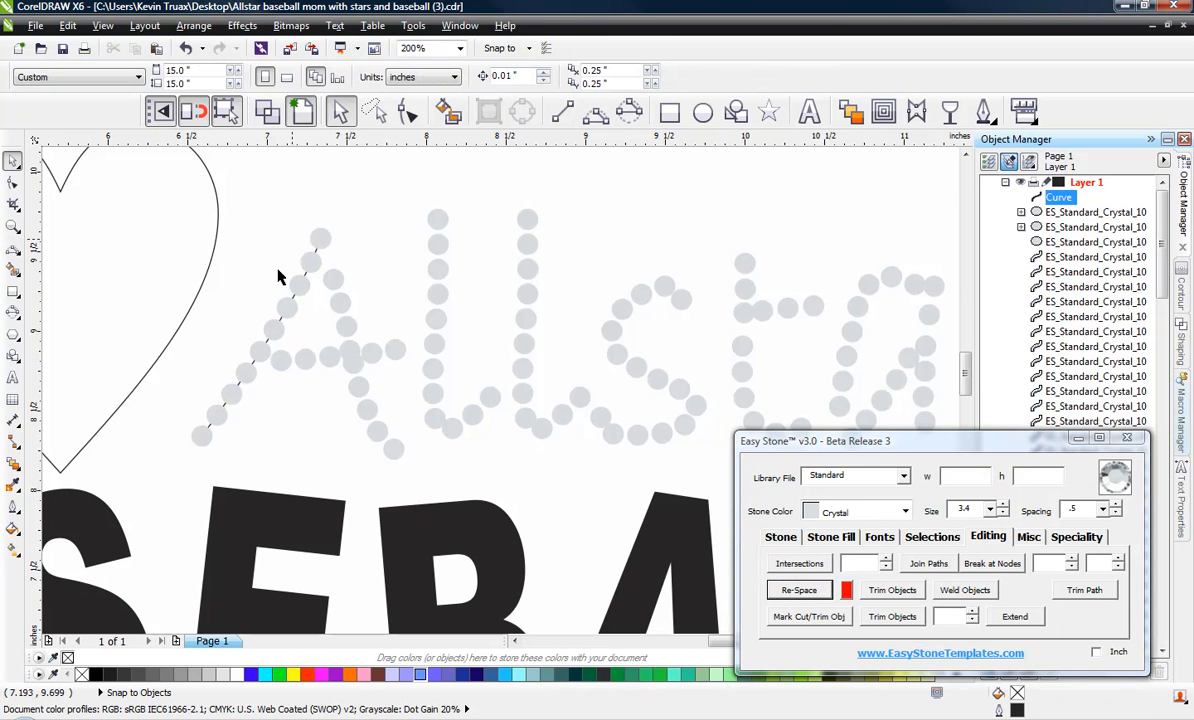
- Shift the A's first crossbar stone clear of the left leg and move the right leg's upper stones toward the apex
scroll(248, 370, up, 2)
scroll(274, 349, up, 3)
click(181, 381)
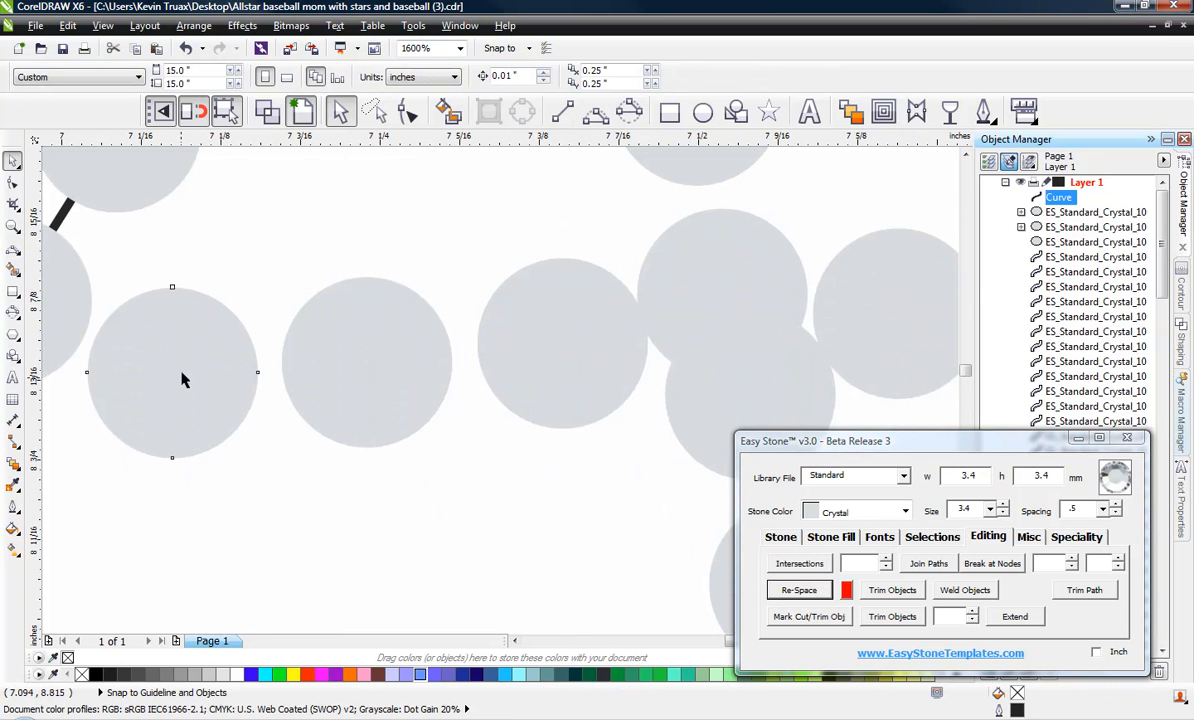
scroll(197, 361, down, 5)
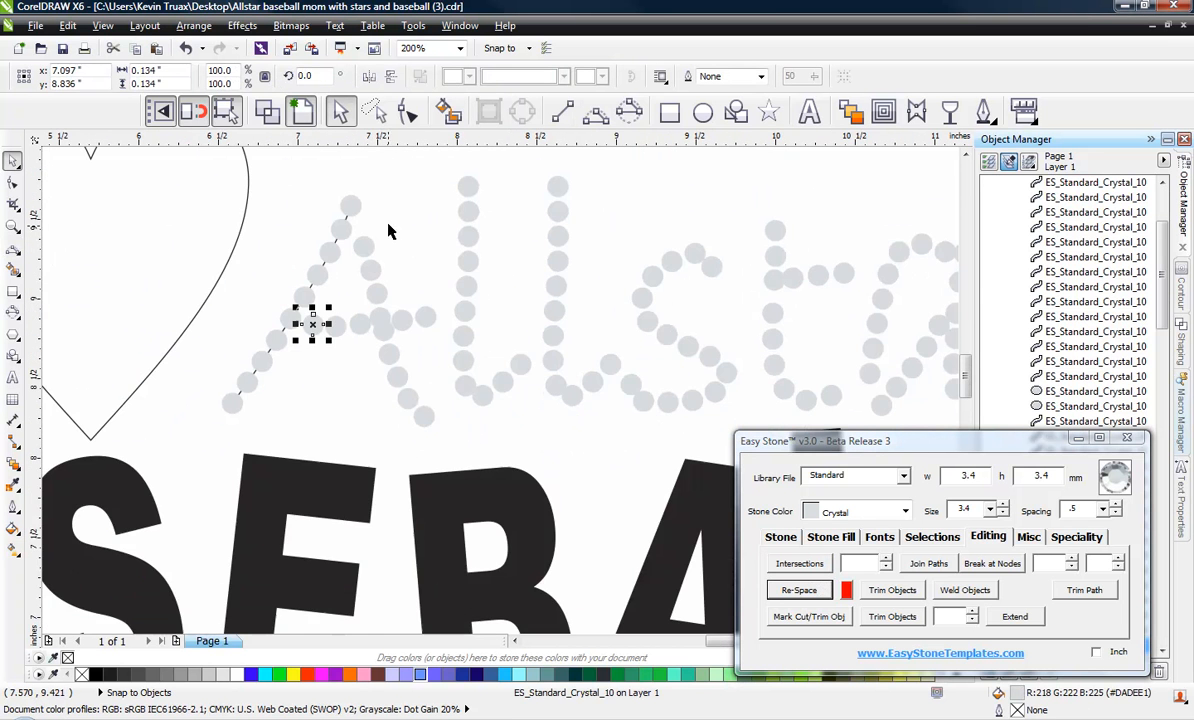
scroll(375, 228, up, 2)
drag(354, 259, 315, 285)
scroll(351, 209, down, 1)
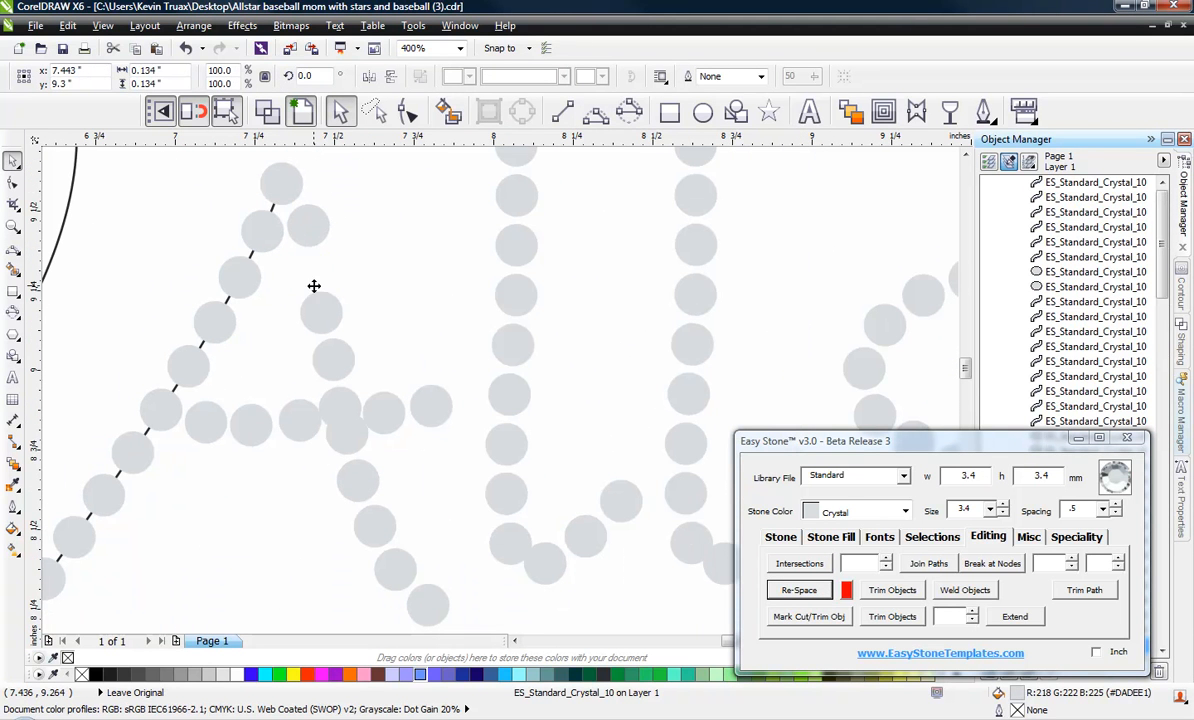
- Draw a three-point curve down the right leg of the A and re-space its stones along that curve
click(595, 111)
drag(309, 226, 428, 604)
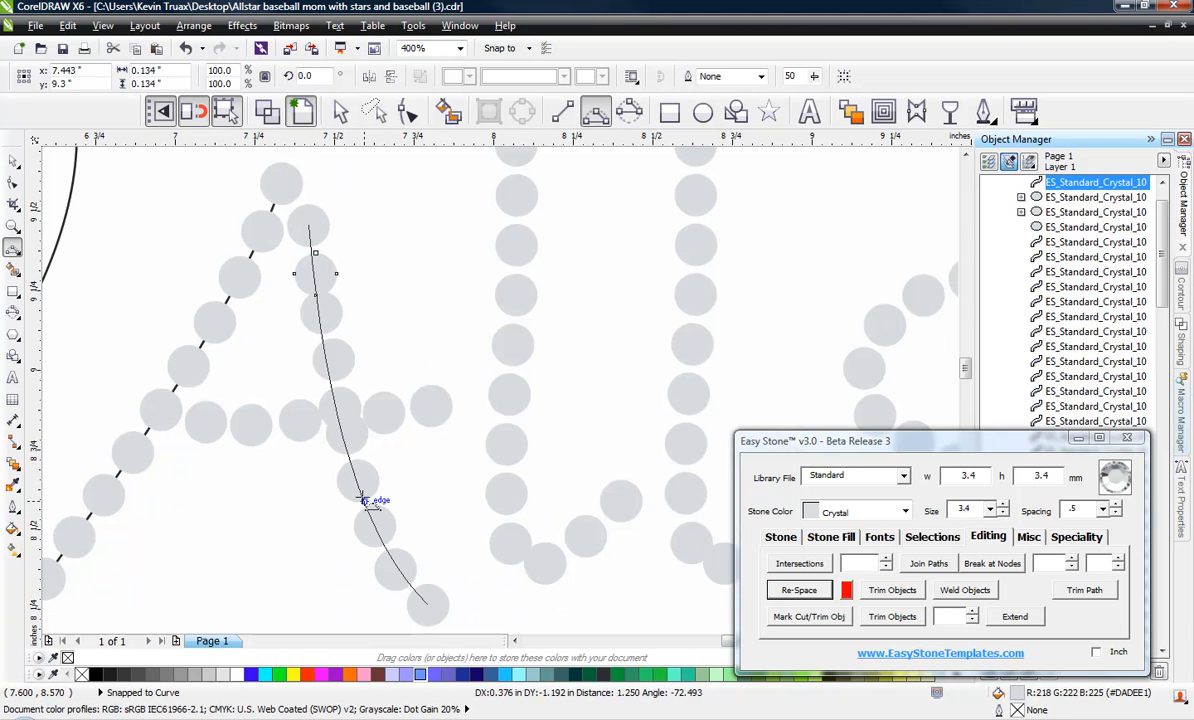
click(367, 497)
click(798, 590)
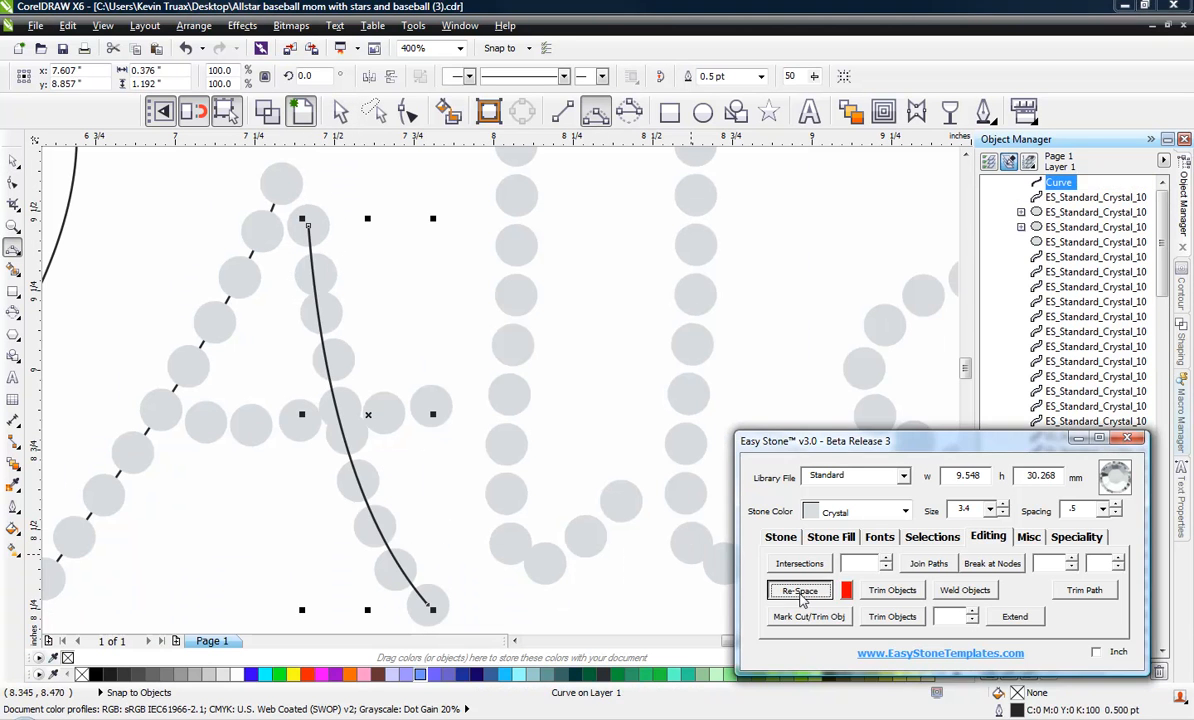
click(445, 533)
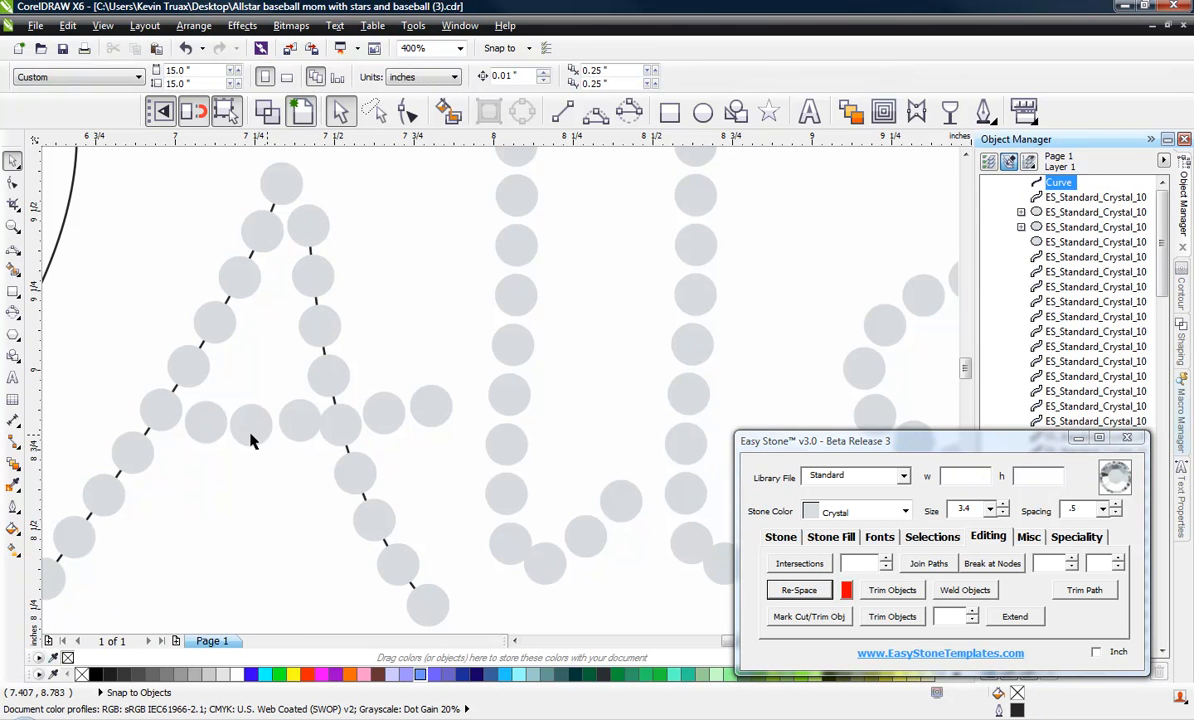
- Reposition the three crossbar stones between the legs of the A into an evenly spaced, smooth arc
scroll(250, 435, up, 1)
scroll(285, 440, up, 1)
drag(376, 428, 365, 484)
drag(238, 410, 233, 459)
scroll(424, 408, down, 1)
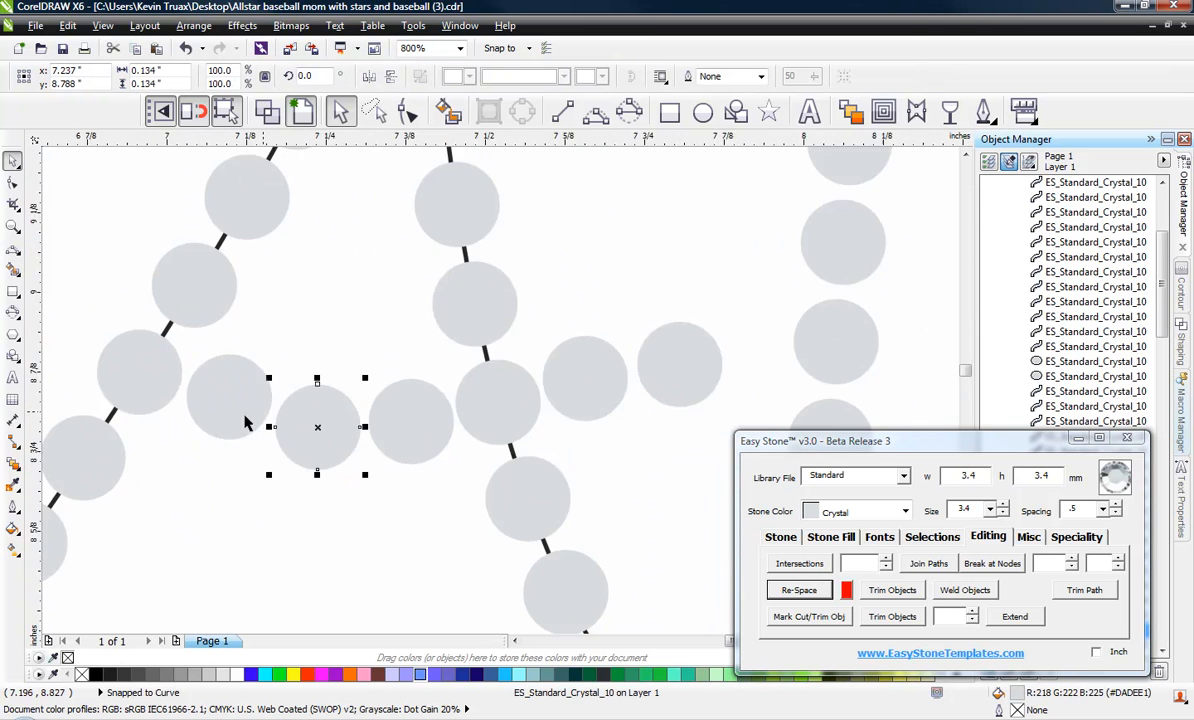
scroll(218, 410, up, 2)
drag(221, 411, 199, 471)
scroll(171, 433, down, 1)
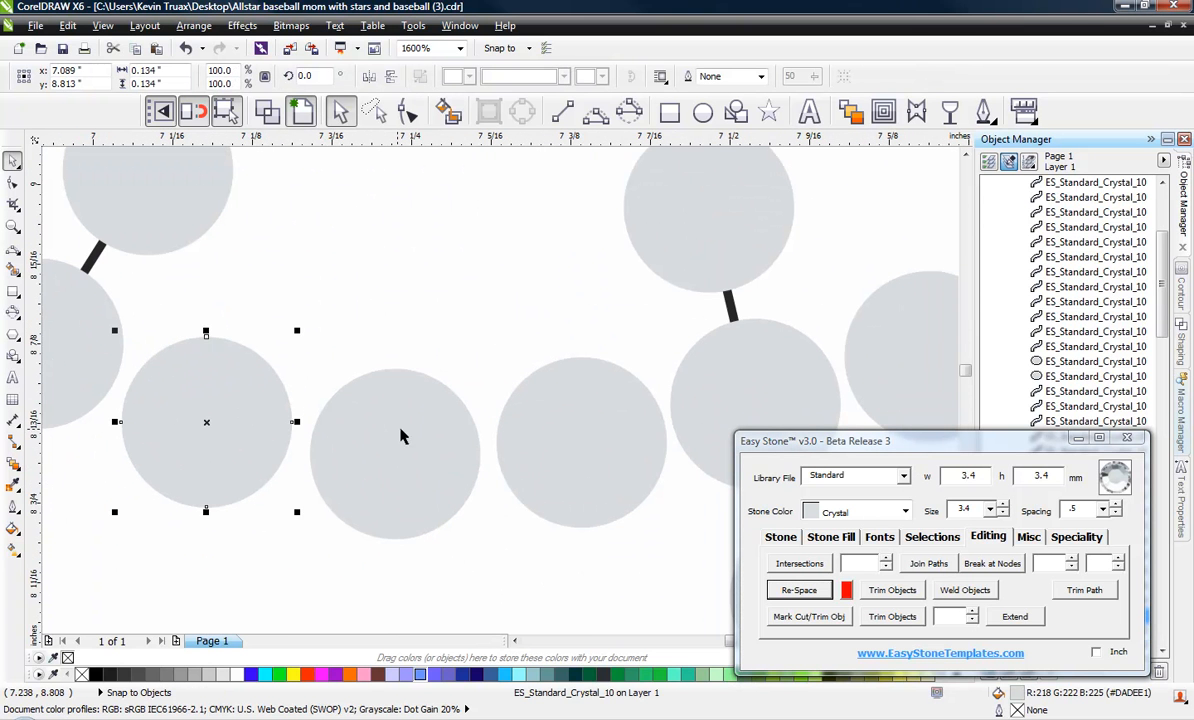
drag(402, 429, 400, 420)
drag(548, 422, 544, 418)
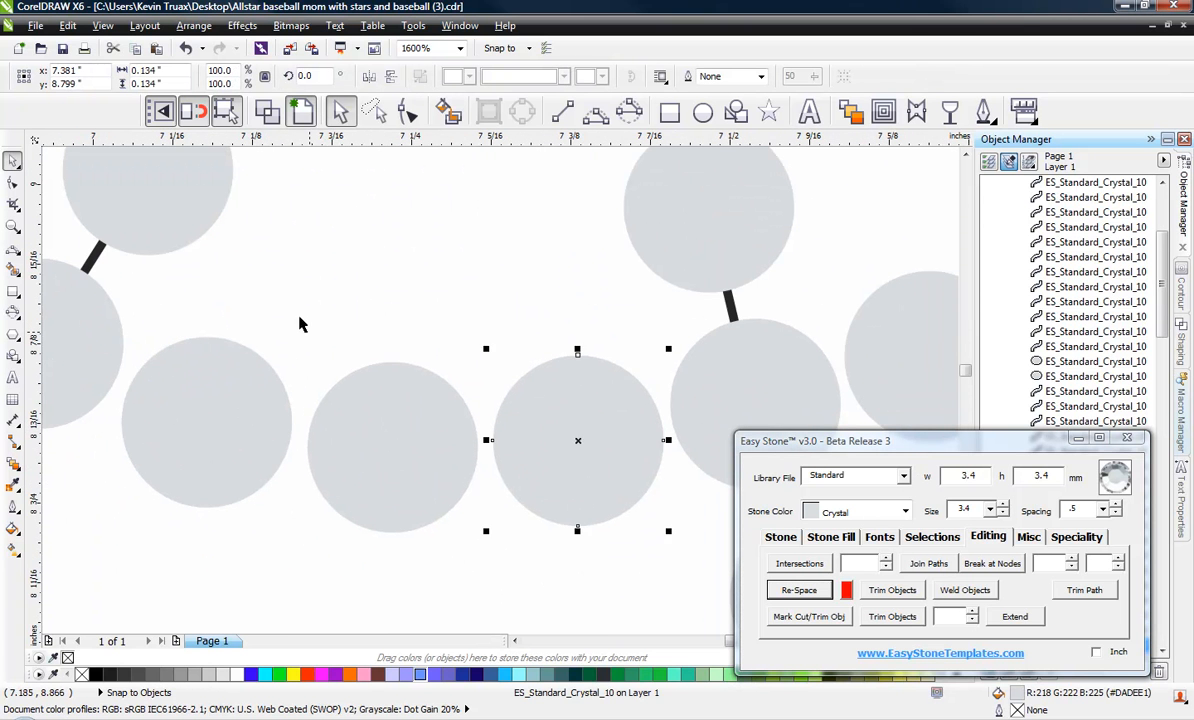
click(257, 298)
- Raise the outer crossbar stone beyond the A's right leg so the crossbar ends in an even upward curve
scroll(195, 322, down, 1)
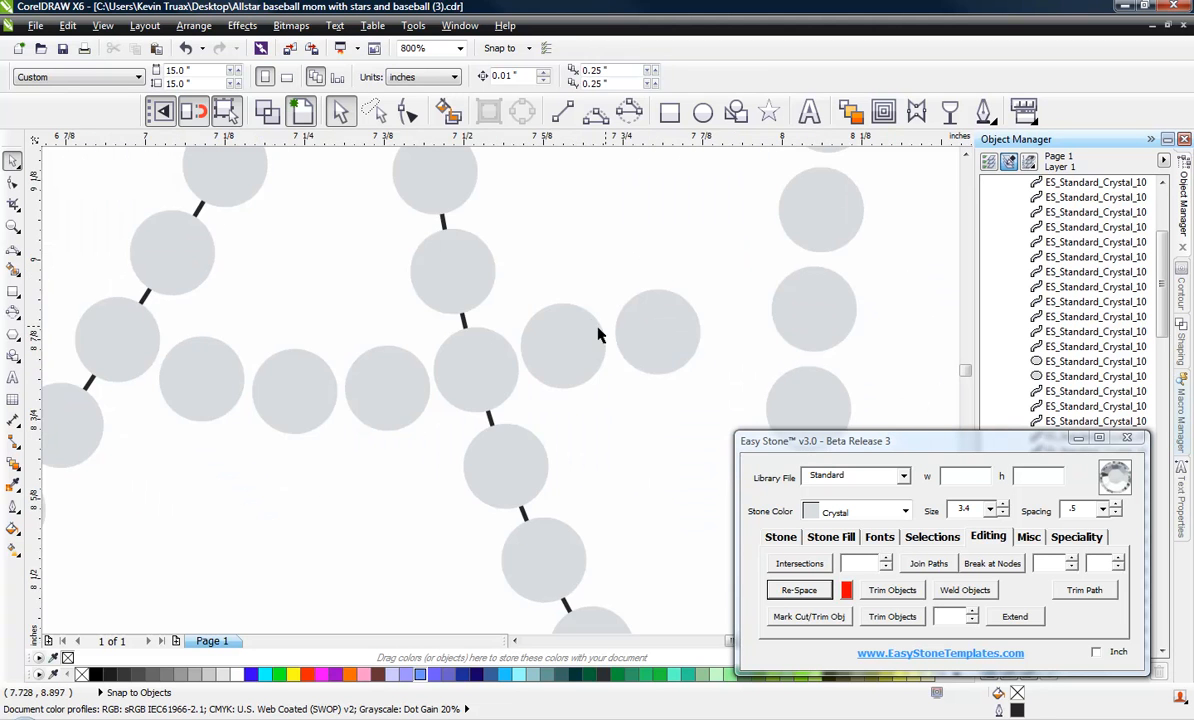
scroll(597, 330, up, 1)
drag(736, 346, 740, 315)
scroll(373, 400, down, 3)
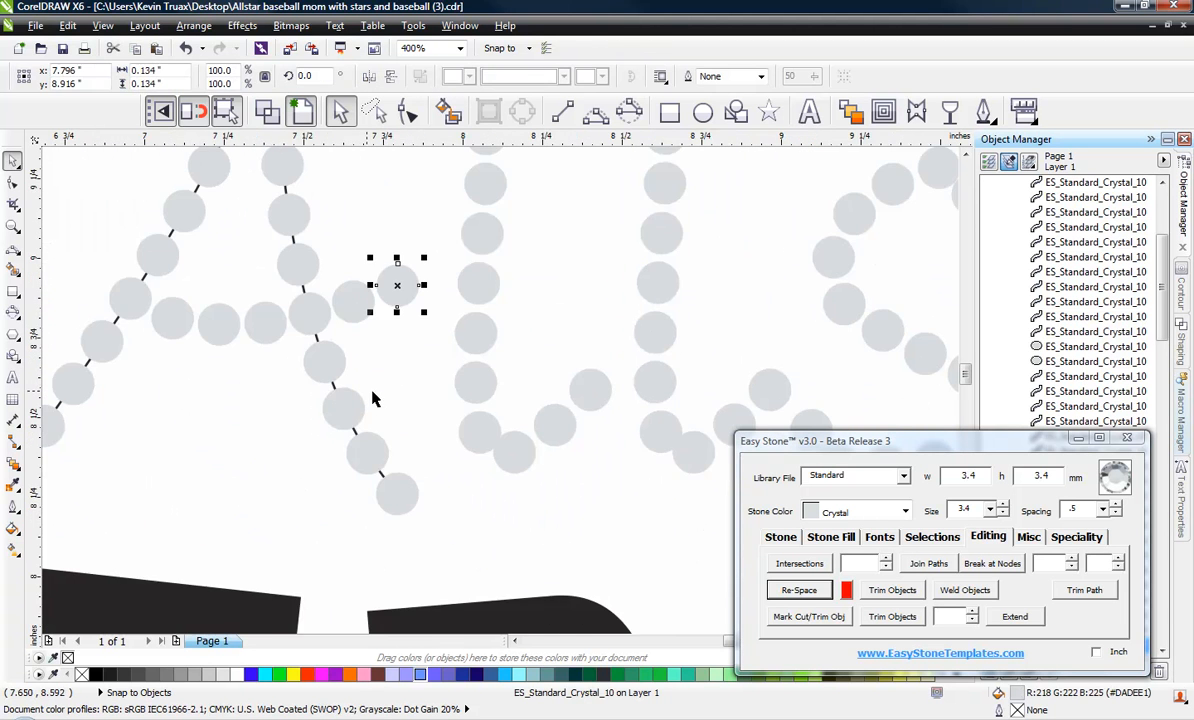
click(200, 308)
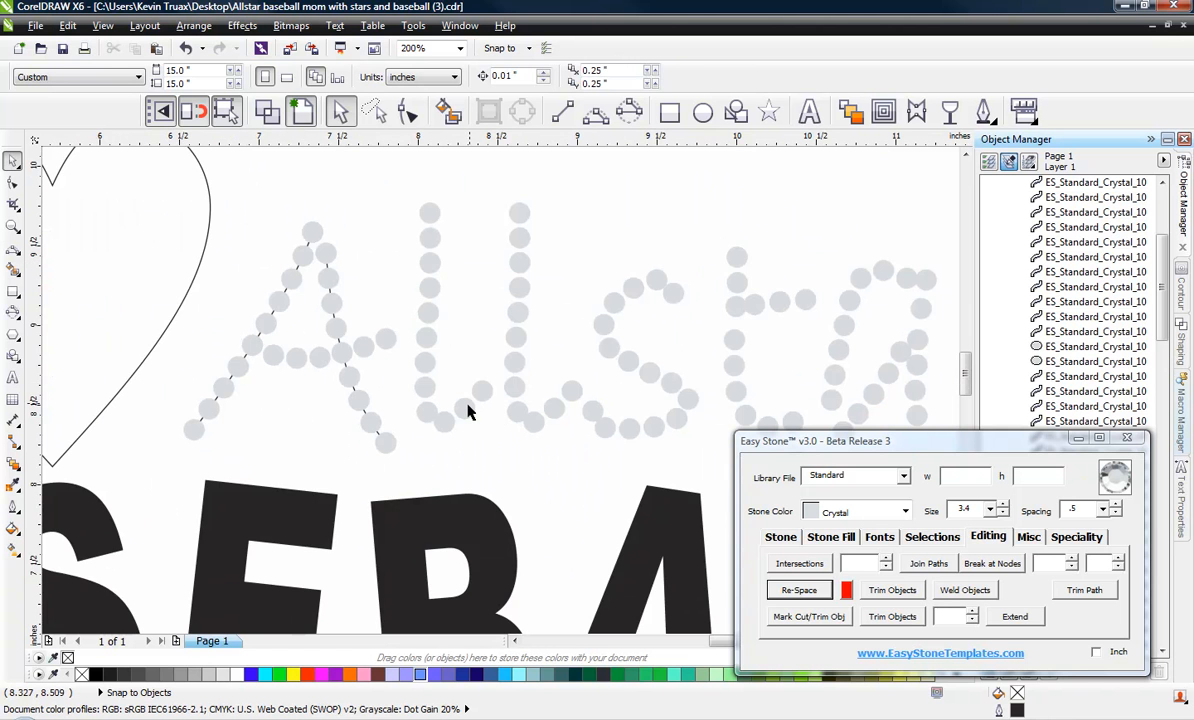
- Move the stones in the bottom hook of the first l in Allstar apart so they are evenly spaced
scroll(470, 413, up, 2)
drag(375, 457, 386, 477)
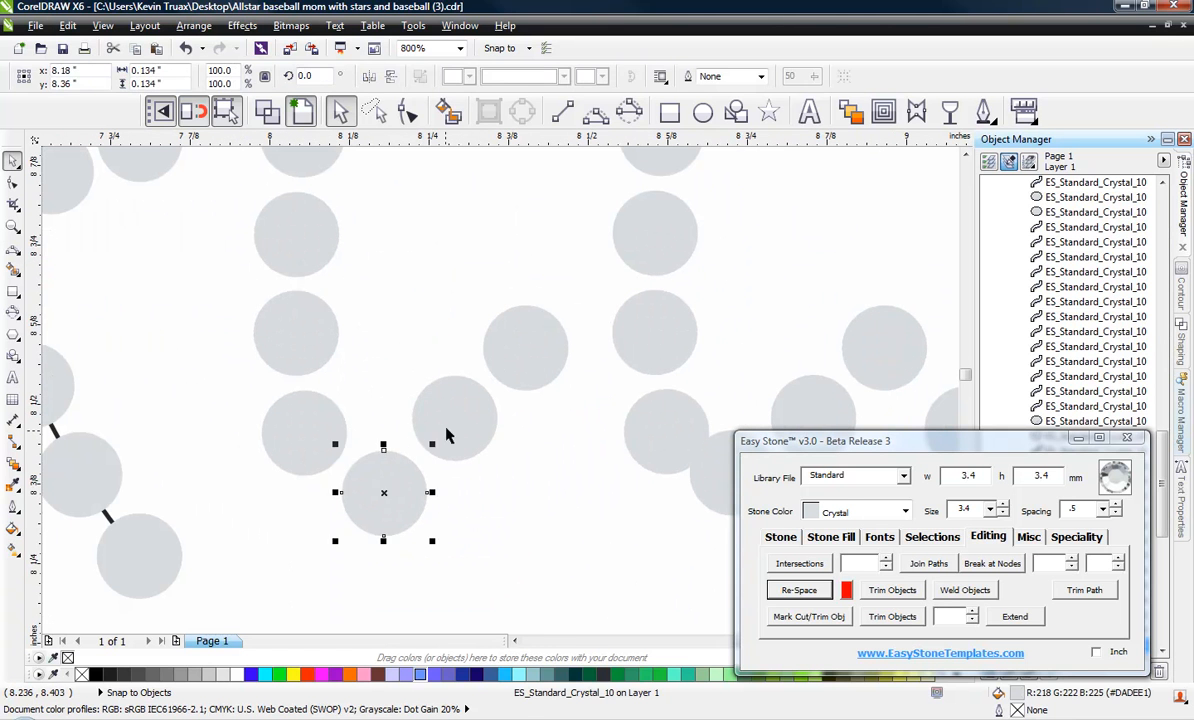
drag(448, 434, 456, 457)
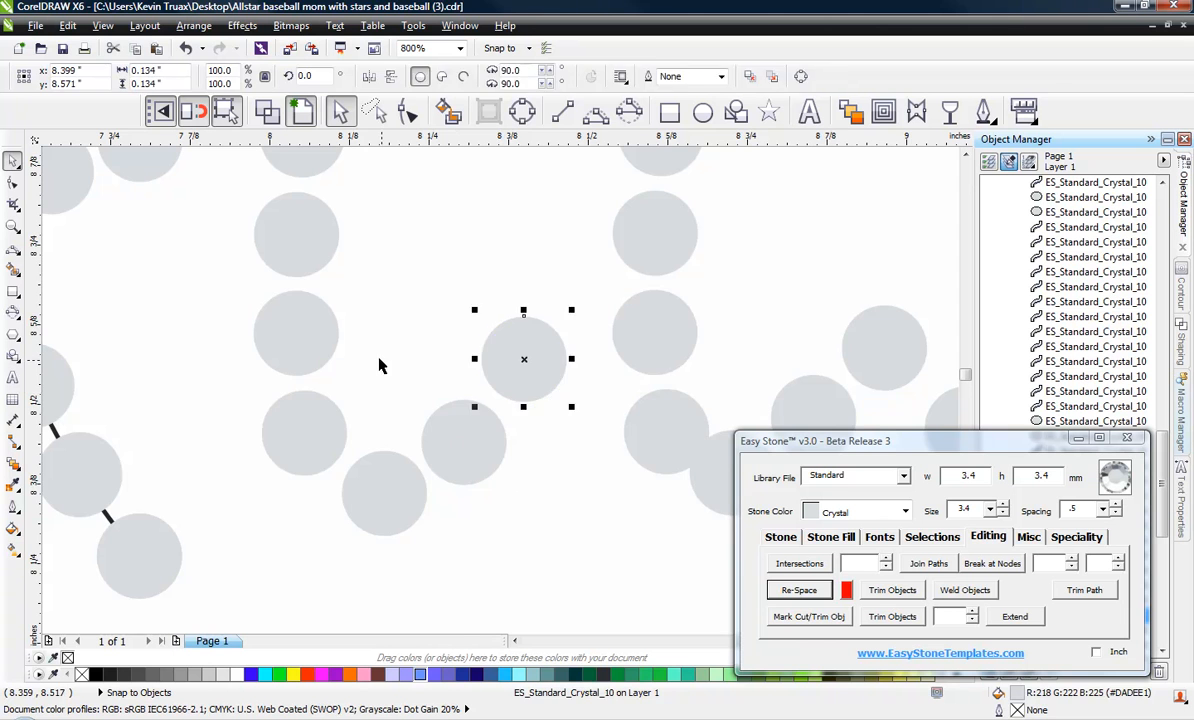
click(301, 418)
scroll(305, 418, down, 3)
scroll(346, 368, up, 1)
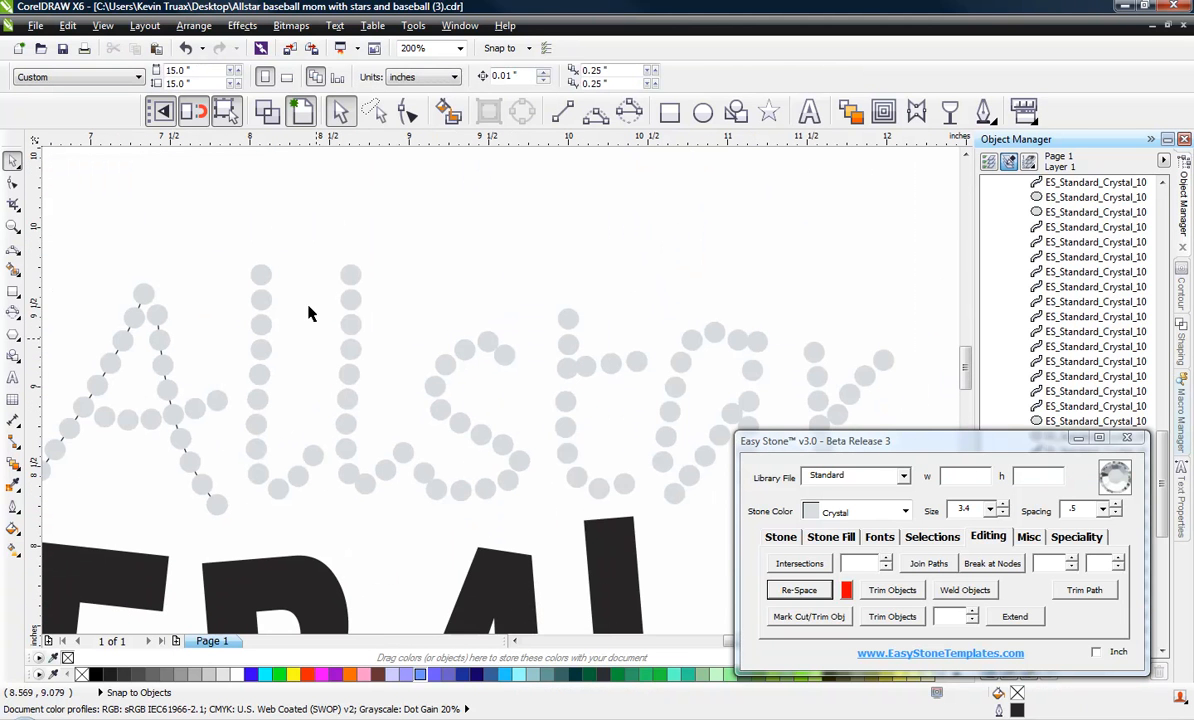
- Delete the stones of the second l in Allstar and replace them with a copy of the first l's stones
drag(365, 408, 418, 500)
key(Delete)
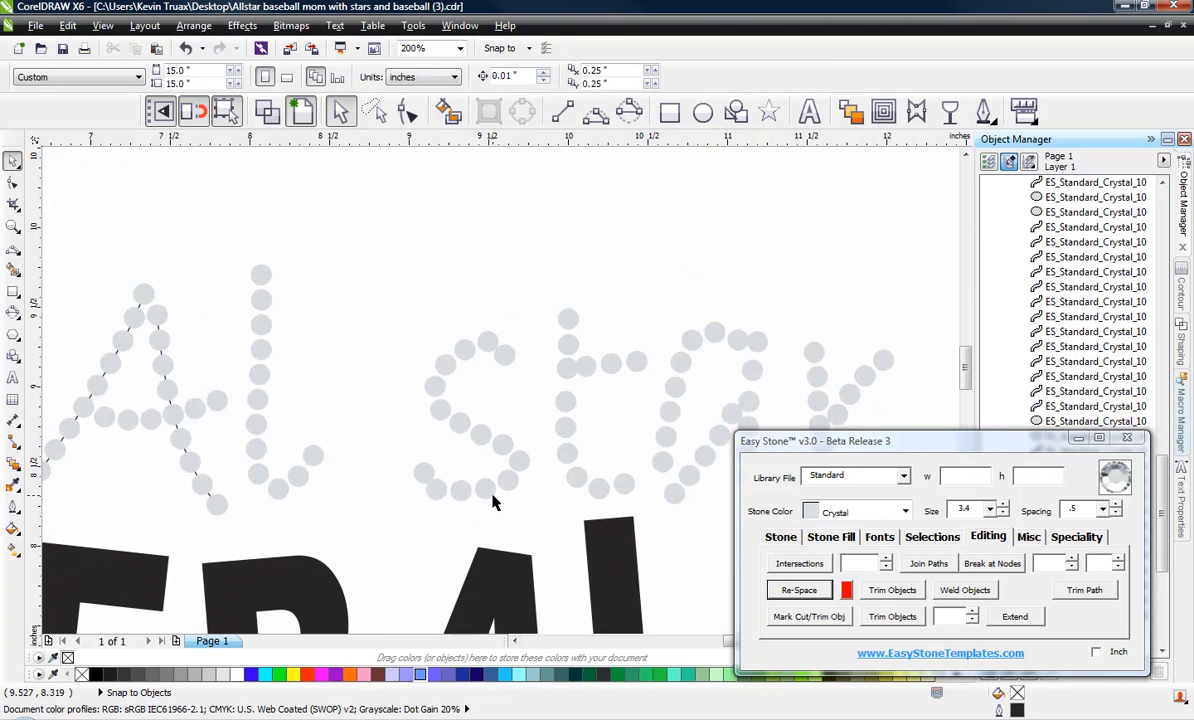
drag(287, 474, 240, 500)
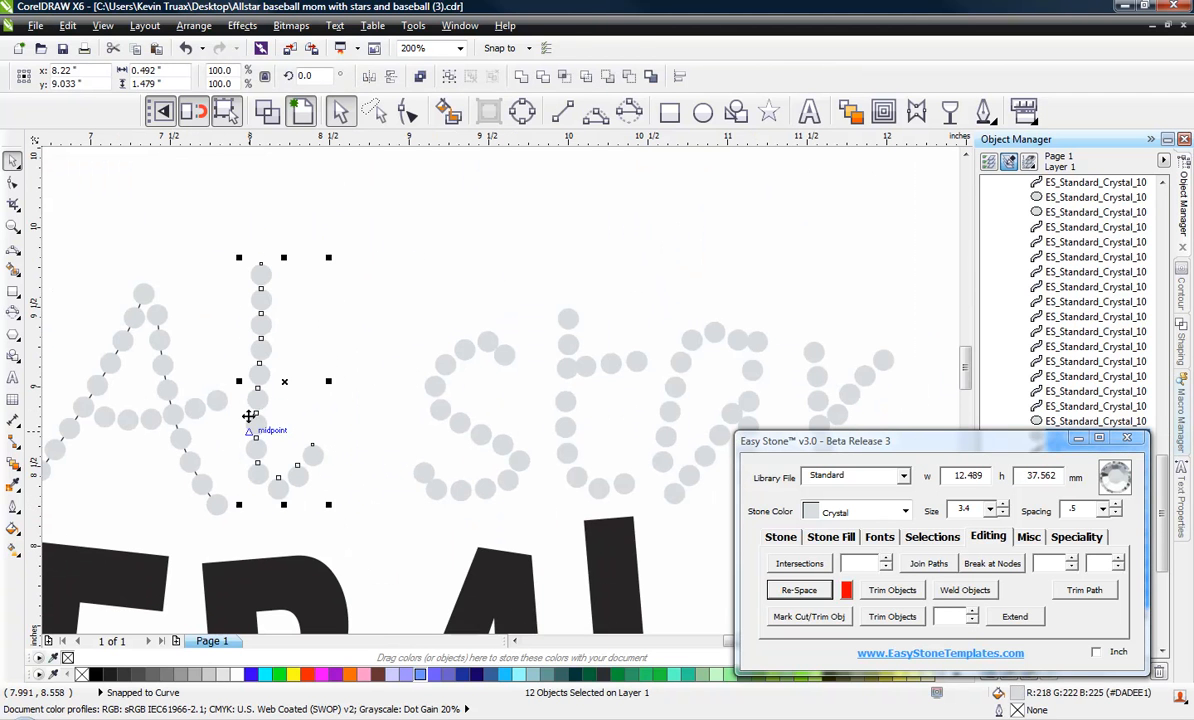
drag(254, 406, 336, 425)
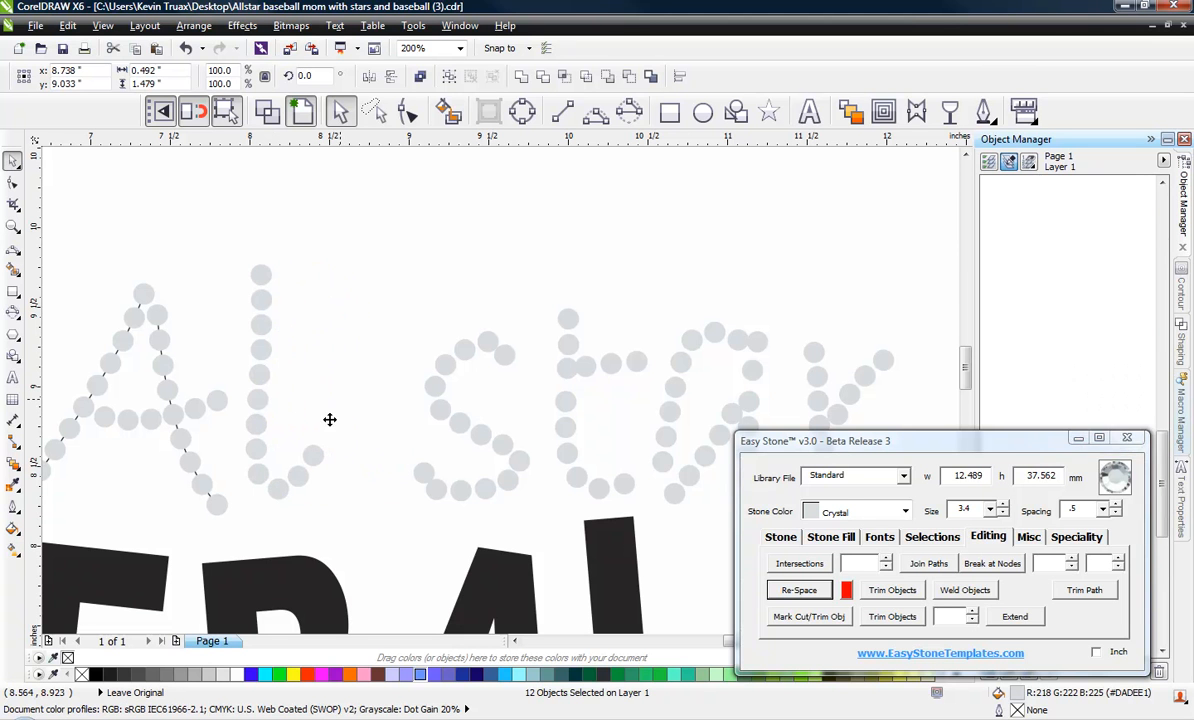
- Select all stones of the first l and nudge them slightly left toward the A
drag(220, 224, 333, 530)
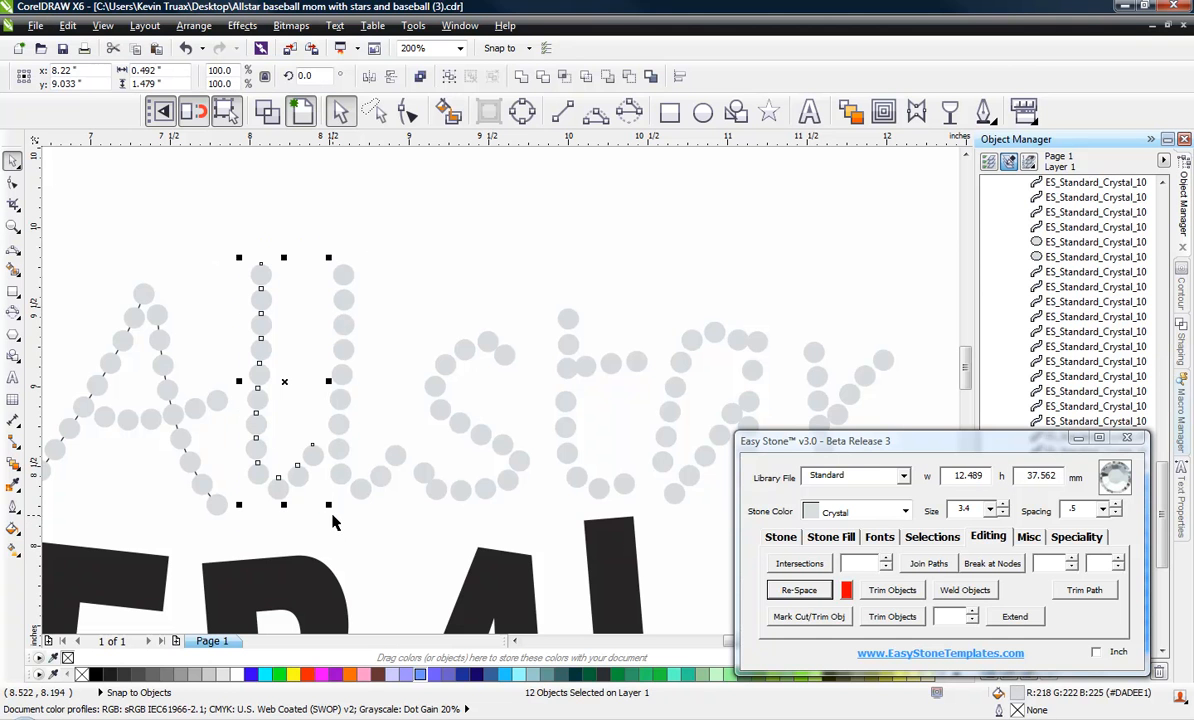
key(Left)
key(Left)
click(197, 341)
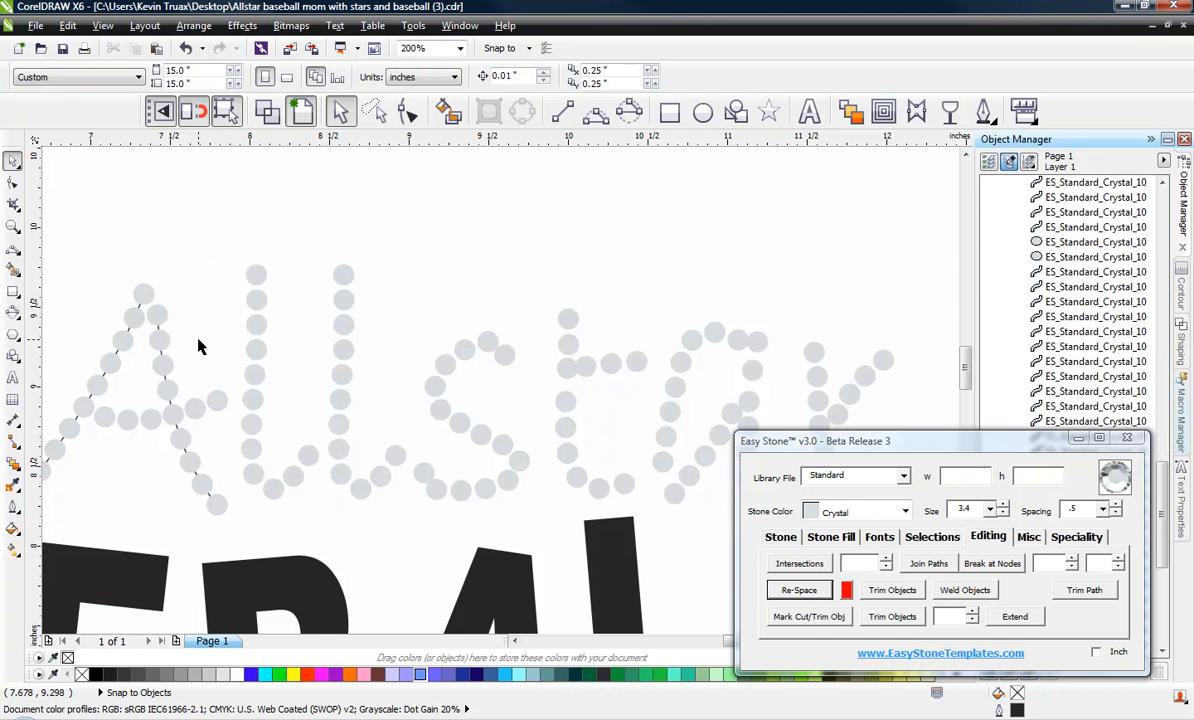
- Move the stone at the lower-left end of the s away from the neighbouring stone it overlaps
scroll(197, 341, down, 1)
scroll(314, 401, up, 2)
scroll(301, 415, up, 1)
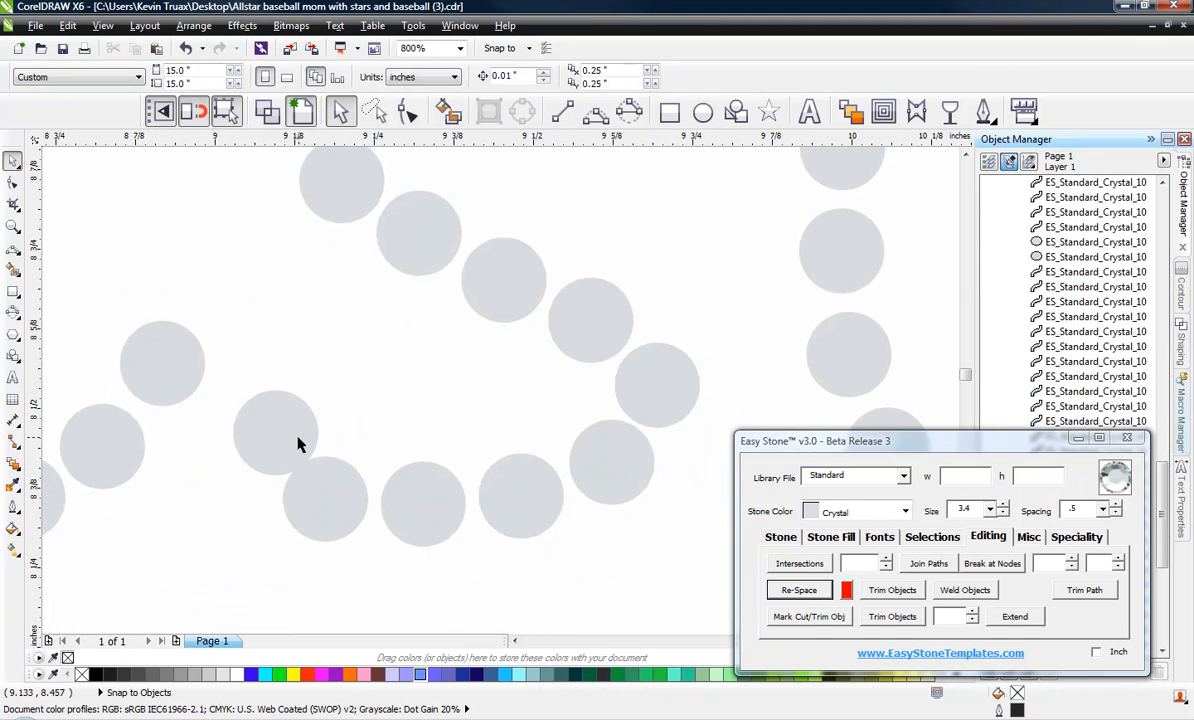
click(288, 420)
click(258, 492)
scroll(258, 492, down, 2)
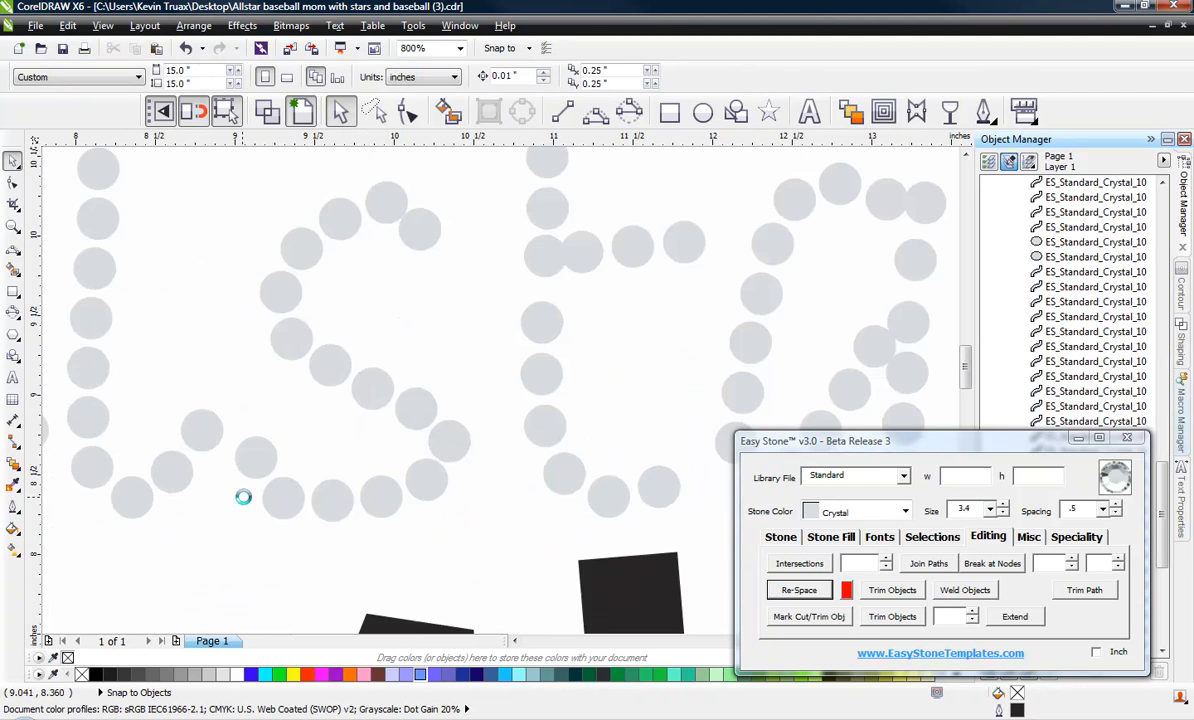
- Adjust the stones in the lower-right bend of the s so their gaps are even
scroll(330, 495, up, 3)
click(287, 516)
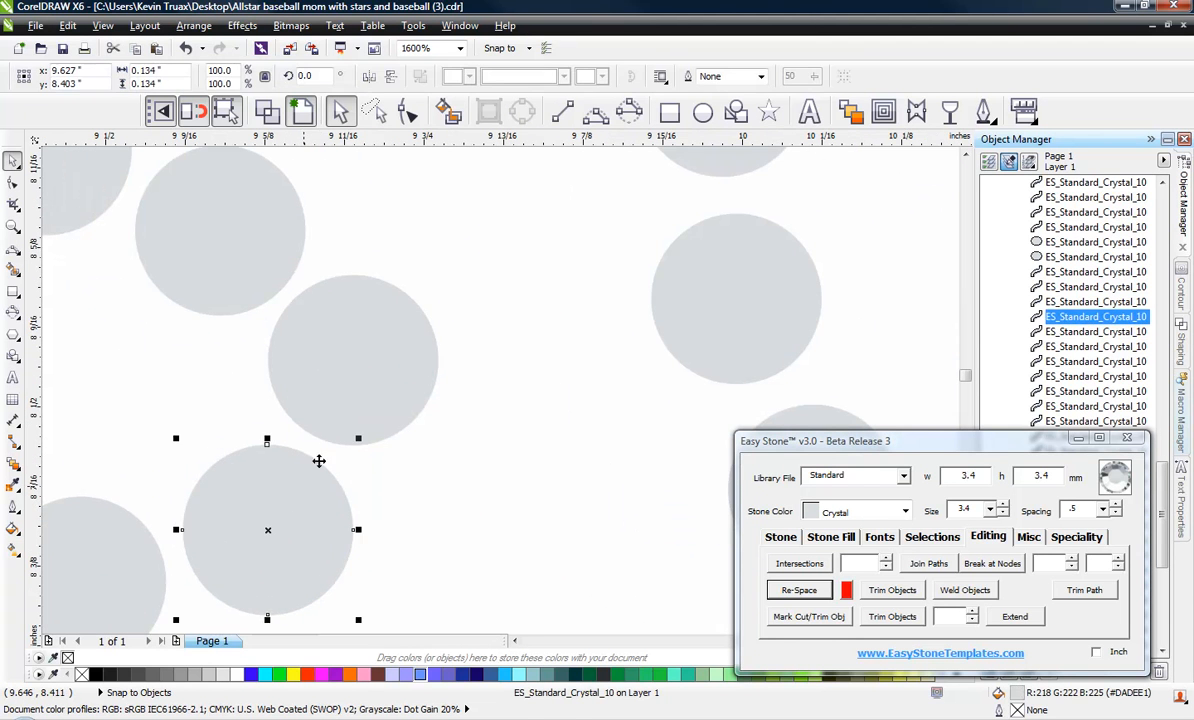
click(346, 413)
click(453, 485)
scroll(410, 488, down, 2)
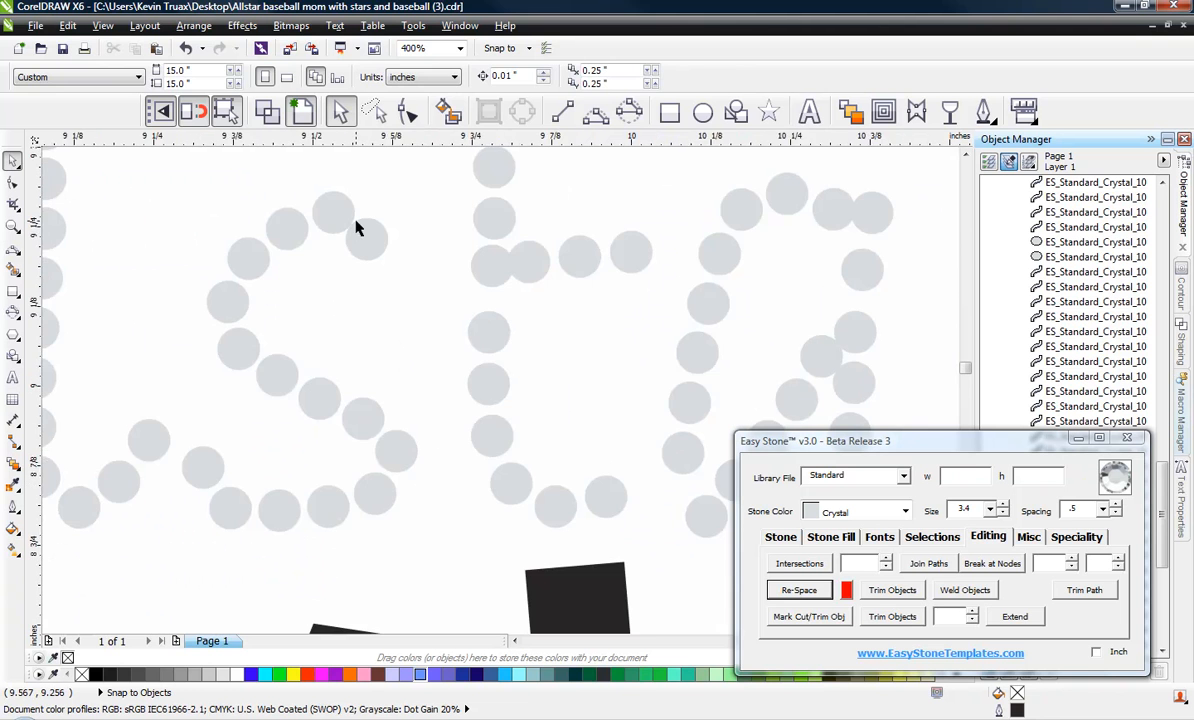
- Move the end stone at the upper tip of the s away from its neighbour to even the spacing
scroll(354, 232, up, 2)
click(375, 262)
click(286, 408)
scroll(336, 286, down, 3)
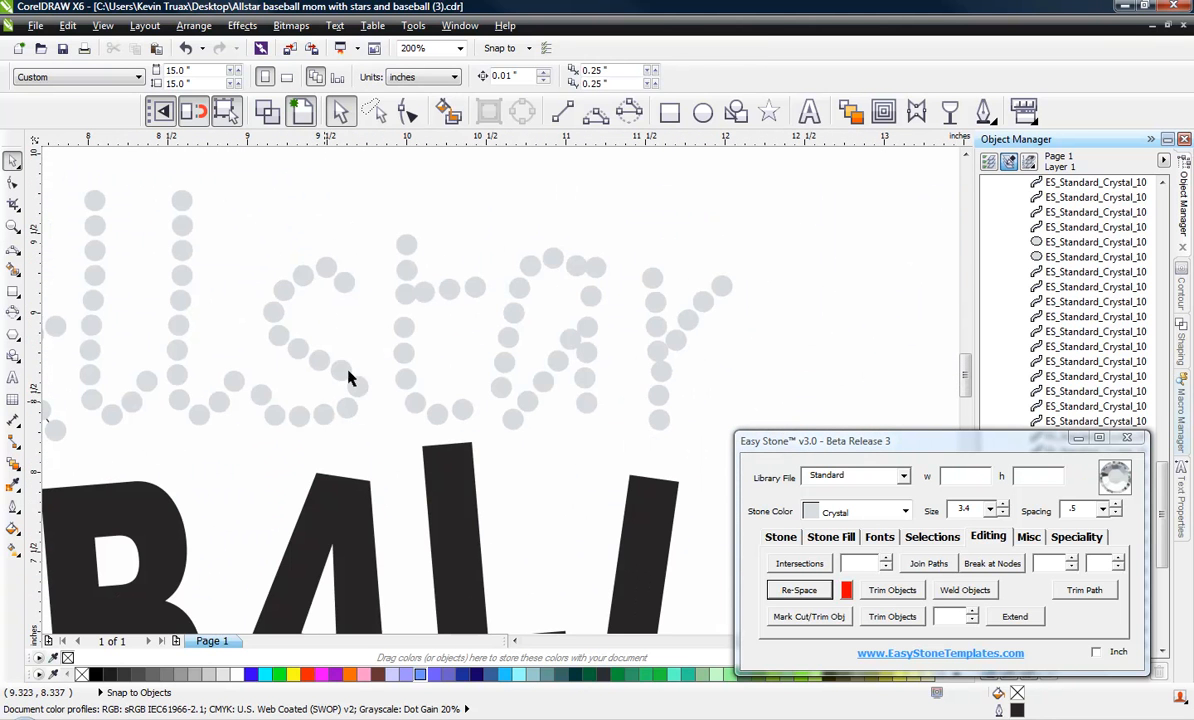
- Slide the upper stem stones of the t down to clear the crossbar overlap and close the gap beneath it
scroll(417, 308, up, 2)
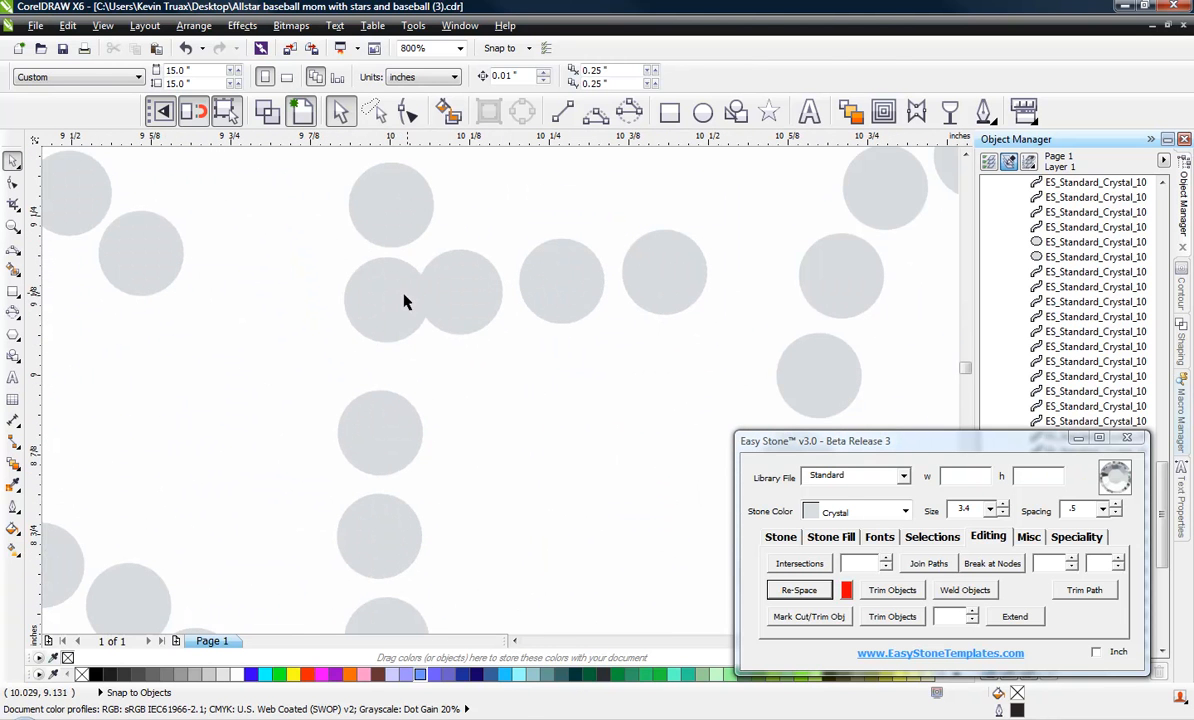
drag(404, 303, 337, 351)
scroll(338, 350, down, 2)
scroll(338, 325, up, 2)
drag(323, 195, 323, 236)
scroll(368, 365, down, 2)
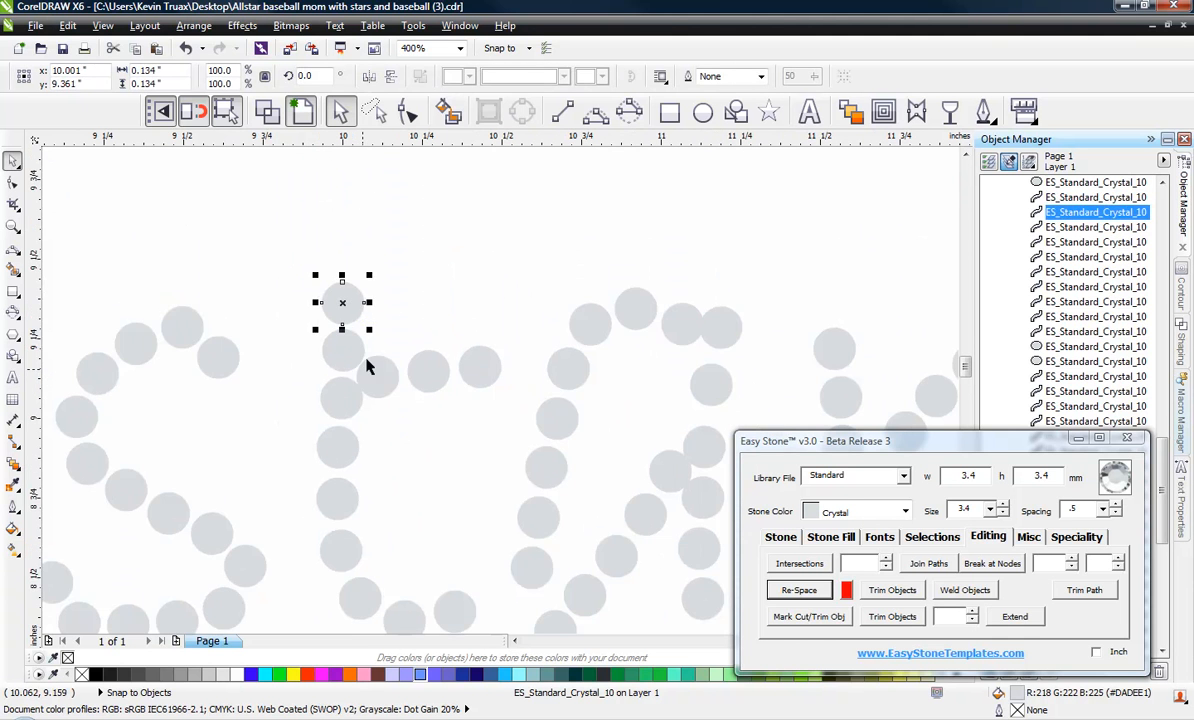
- Place a copy of a stone above the t's stem to restore its height
scroll(338, 277, up, 2)
drag(344, 301, 354, 229)
scroll(362, 258, down, 2)
click(505, 155)
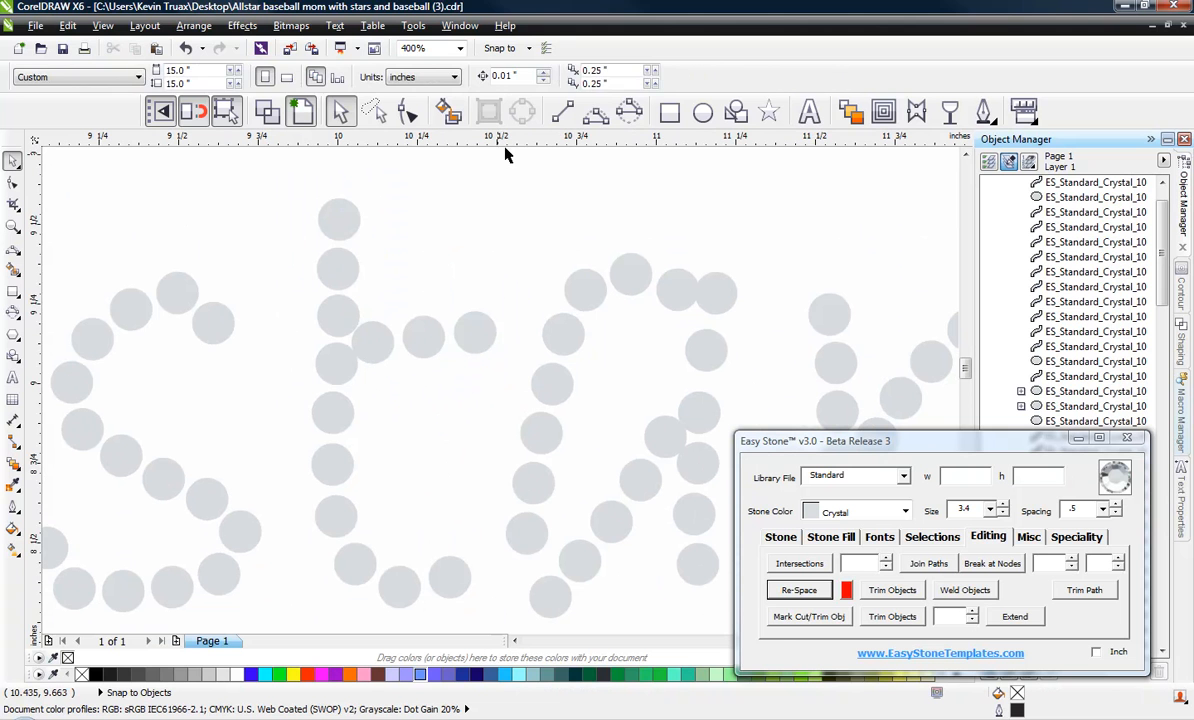
- Draw three-point curves through the stones of the t's stem and its bottom hook
click(595, 112)
drag(339, 220, 446, 577)
click(331, 463)
click(400, 589)
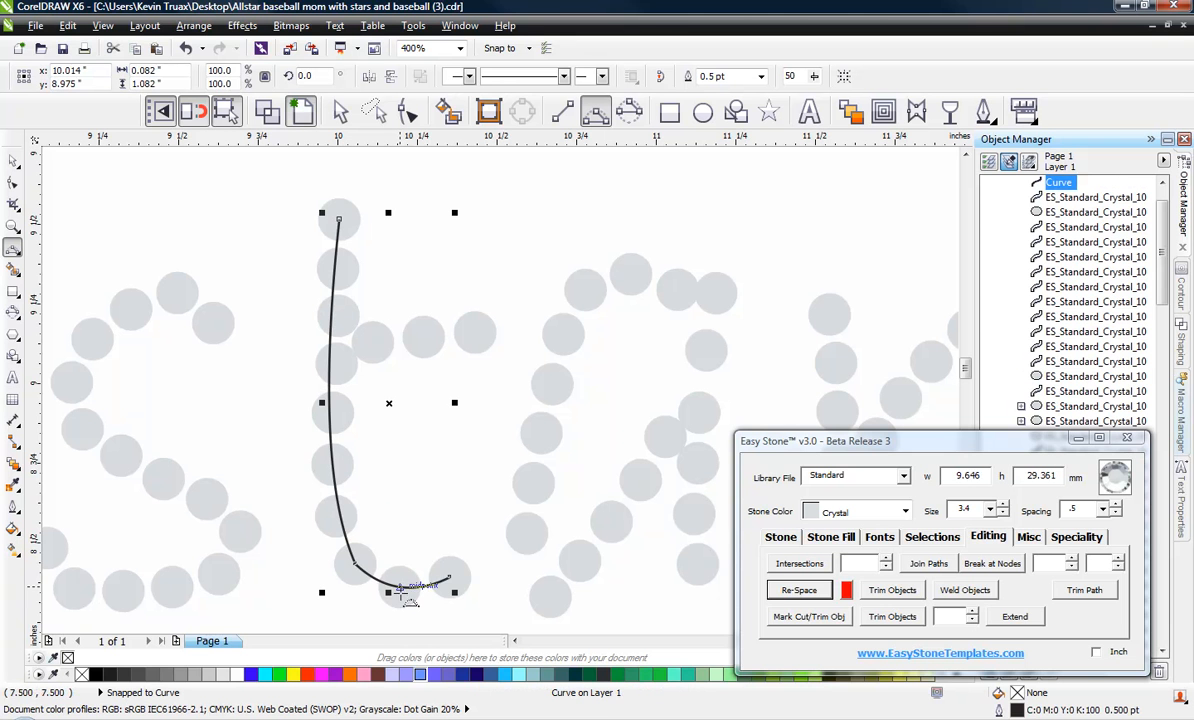
- Re-space the t's stem and hook stones along the drawn curve and delete the leftover stone sitting off the path
click(799, 591)
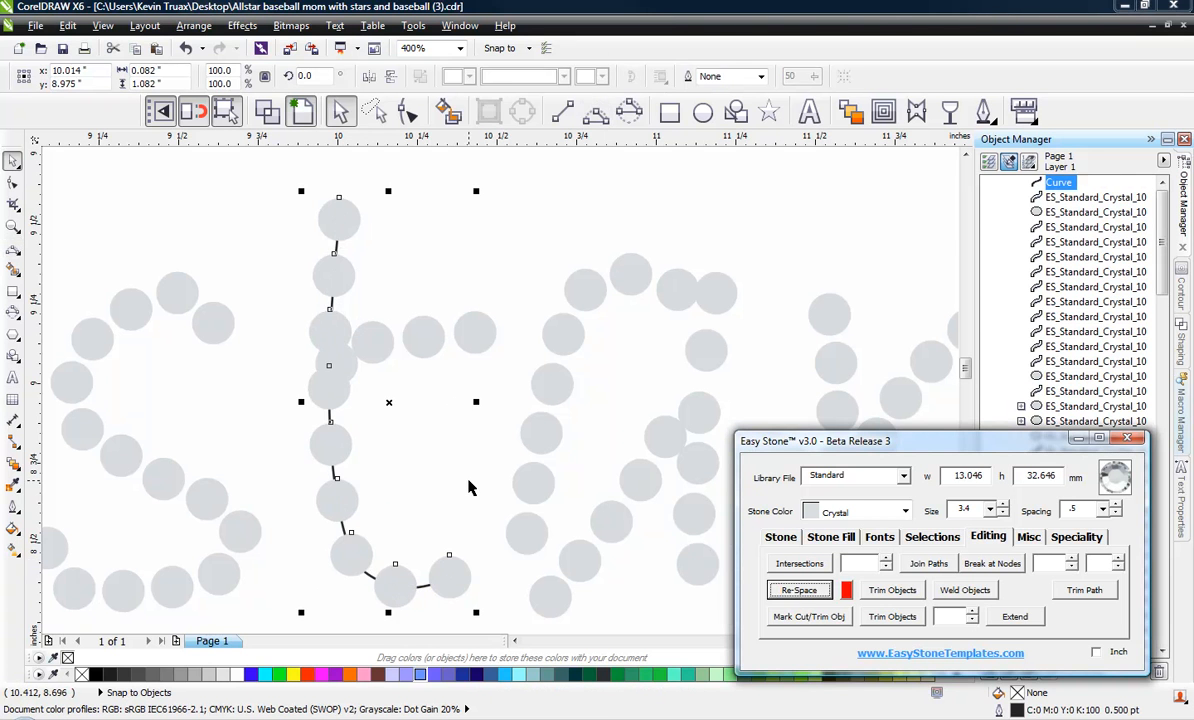
click(358, 373)
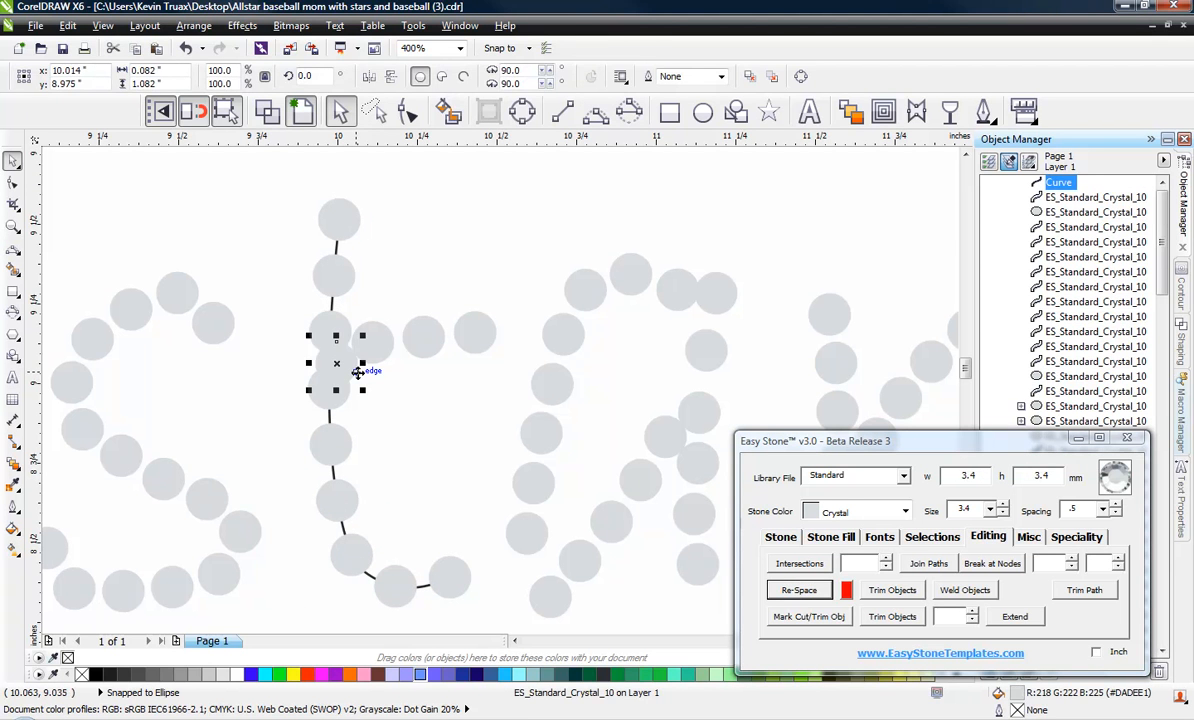
key(Delete)
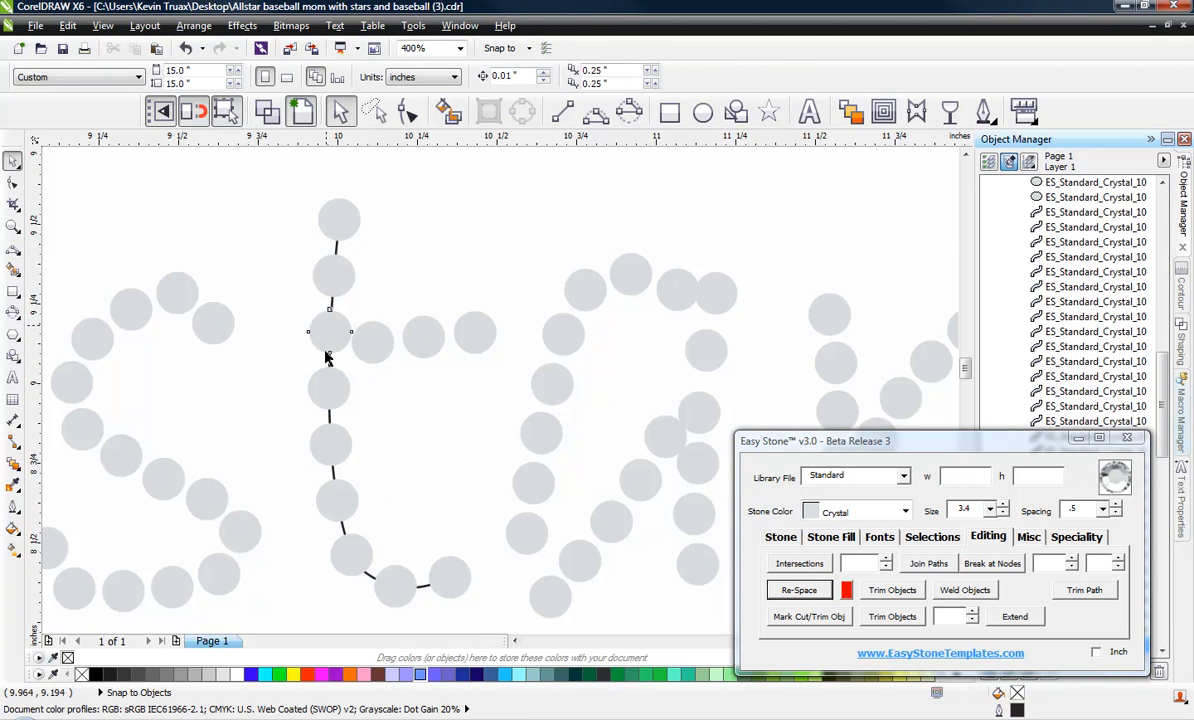
- Place an additional stone on the t's stem path near the crossbar and re-space the stones along it again
click(328, 346)
click(332, 303)
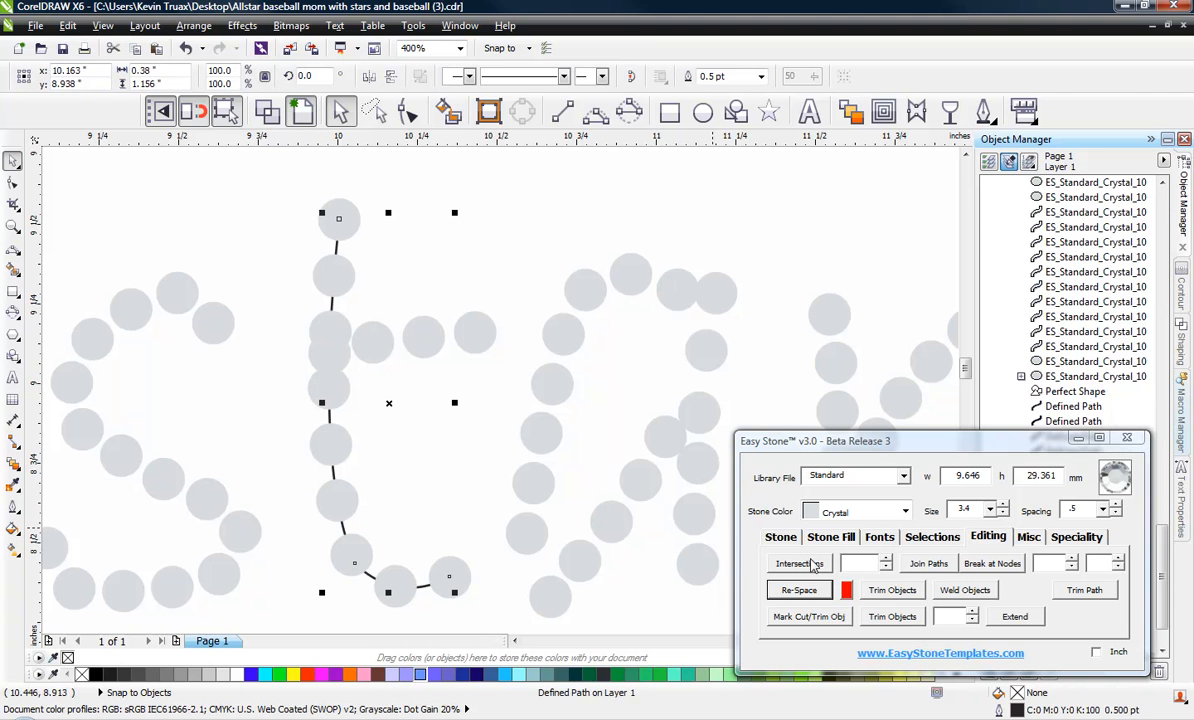
click(799, 590)
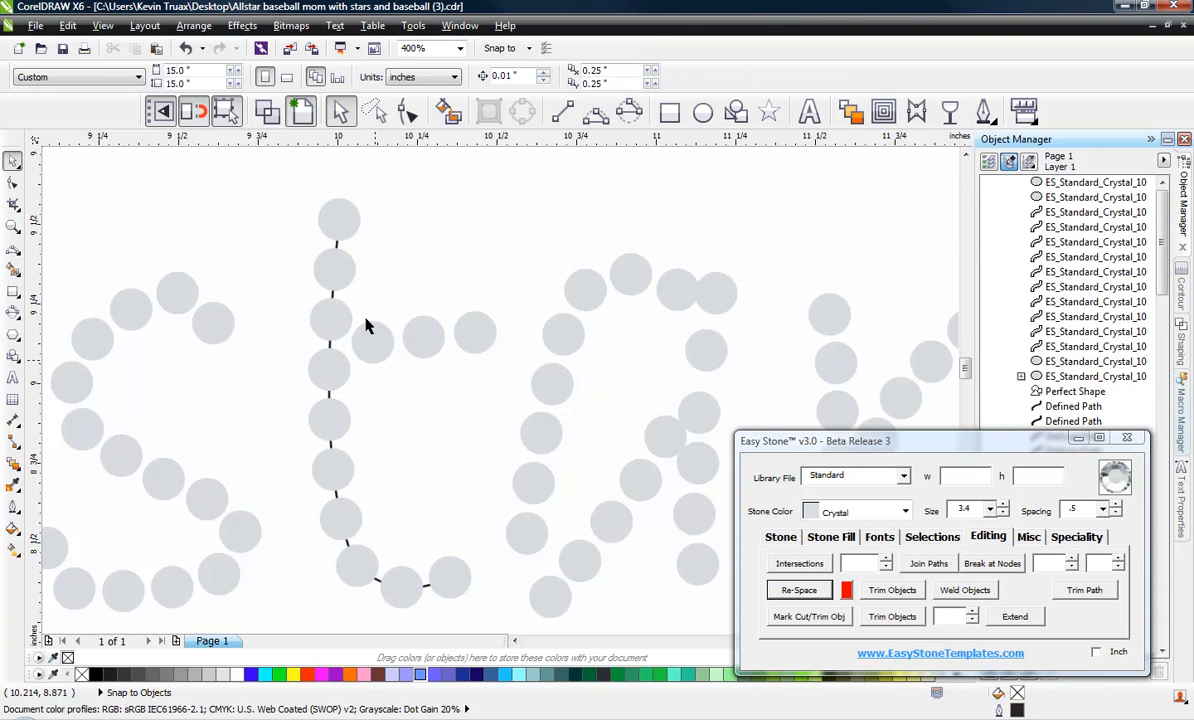
- Shift the t's three crossbar stones down to line up with a stem stone and space them evenly
scroll(397, 354, up, 2)
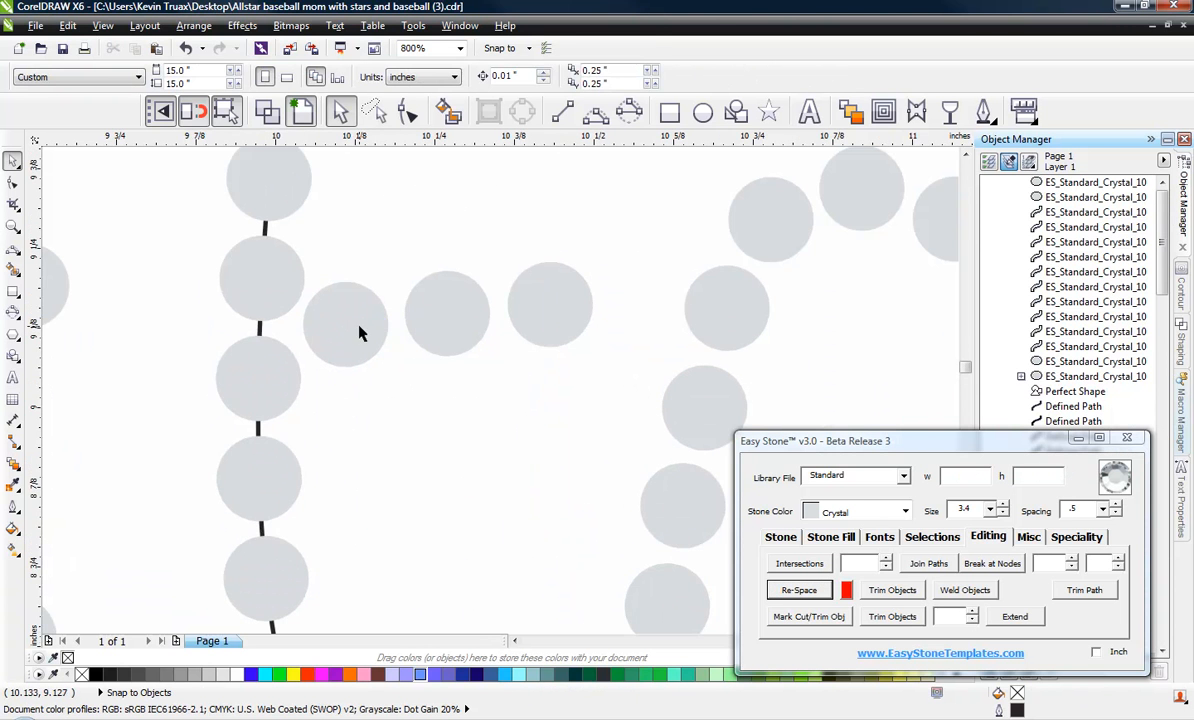
drag(360, 330, 366, 362)
drag(428, 333, 529, 333)
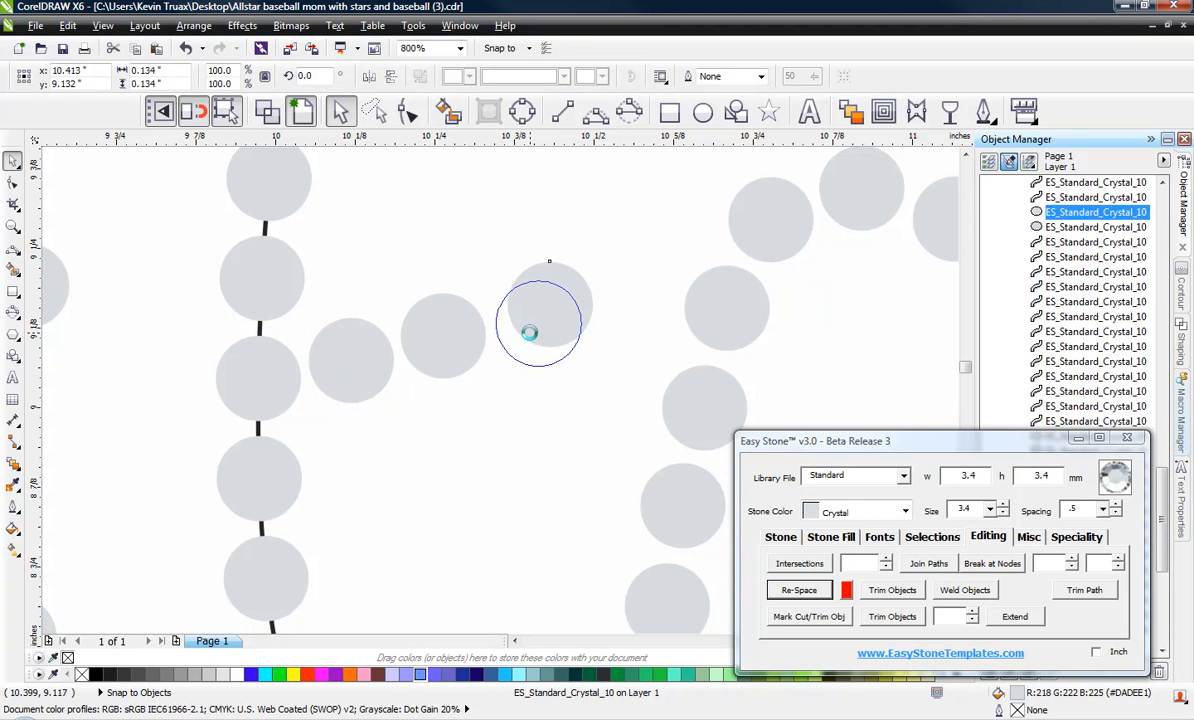
- Place a copy of a crossbar stone on the other side of the t's stem and fine-tune the crossbar stones' spacing
drag(327, 374, 140, 418)
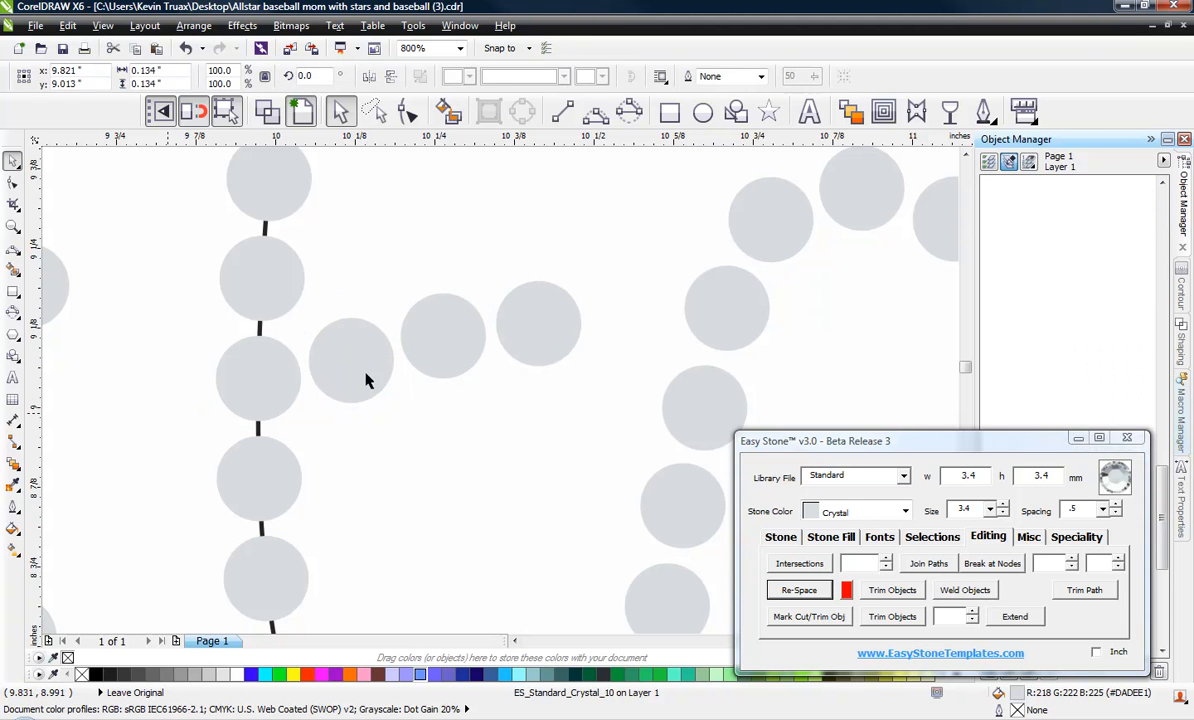
scroll(465, 344, up, 2)
drag(458, 349, 464, 364)
click(453, 496)
scroll(460, 394, down, 4)
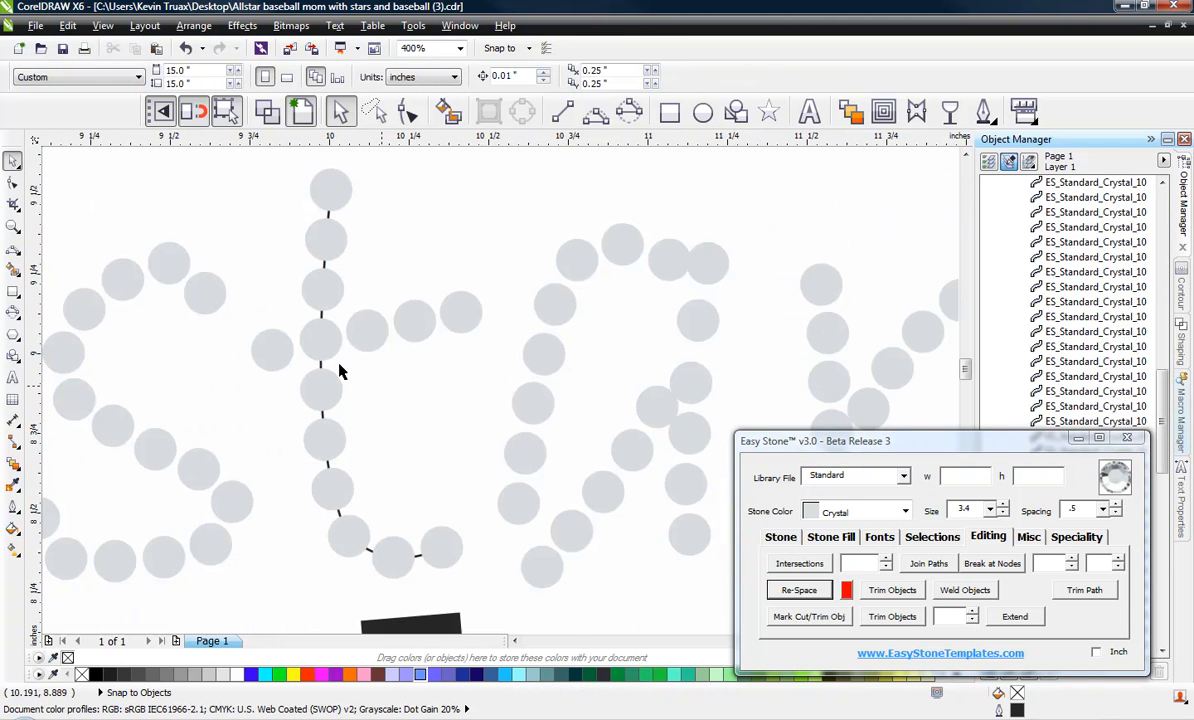
- Place a copy of the bottom stone of the a's straight stem just below it to lengthen the stem
scroll(305, 369, down, 2)
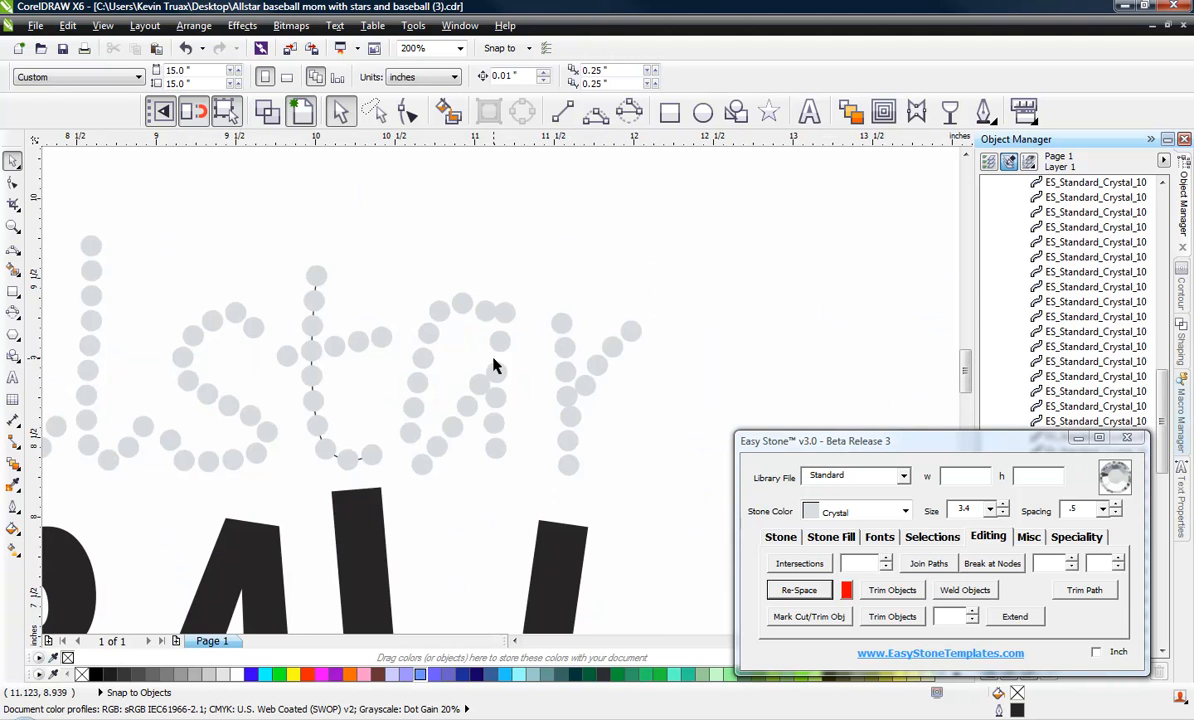
scroll(493, 356, up, 2)
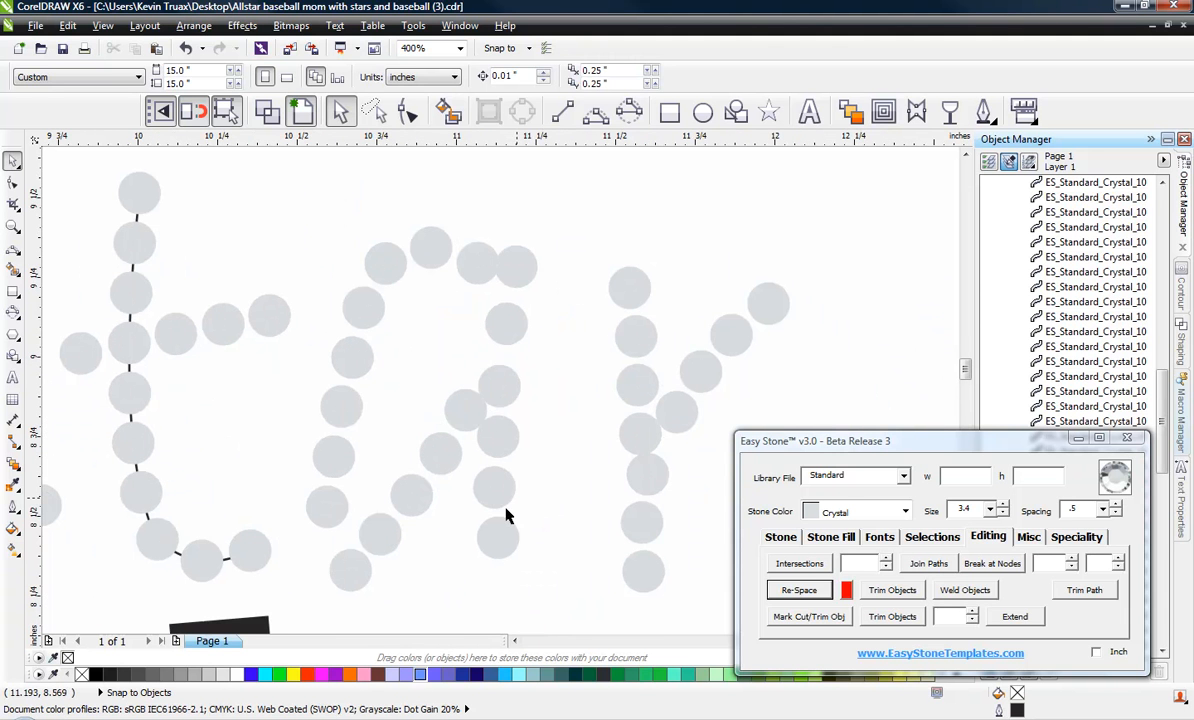
scroll(448, 432, down, 4)
scroll(409, 433, up, 6)
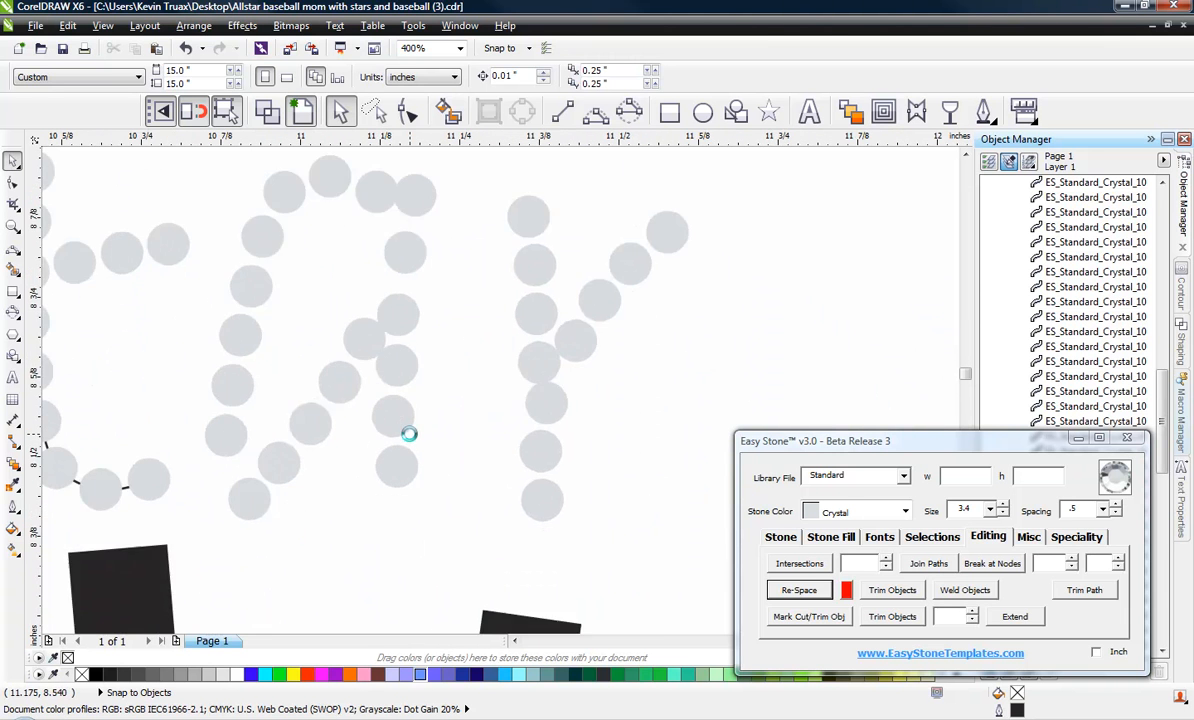
scroll(409, 433, up, 1)
drag(379, 524, 389, 575)
right_click(389, 575)
scroll(369, 453, down, 1)
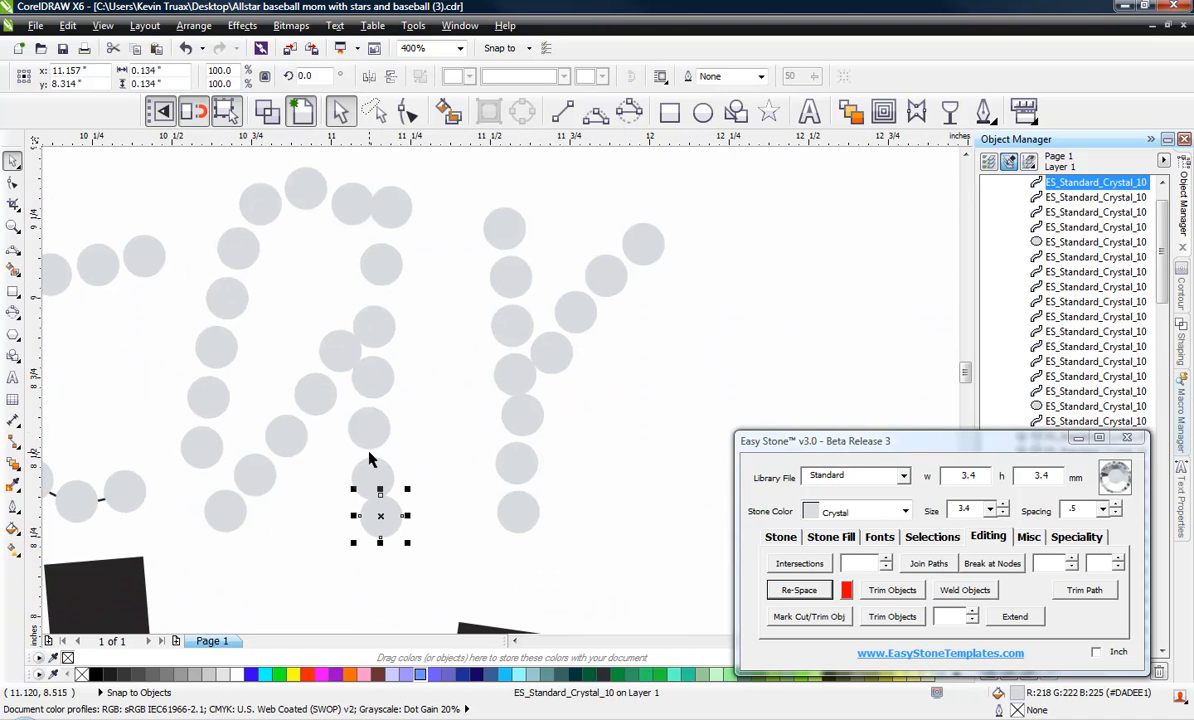
- Draw a three-point curve through the a's stem from top to bottom stone and re-space the stones along it
click(596, 112)
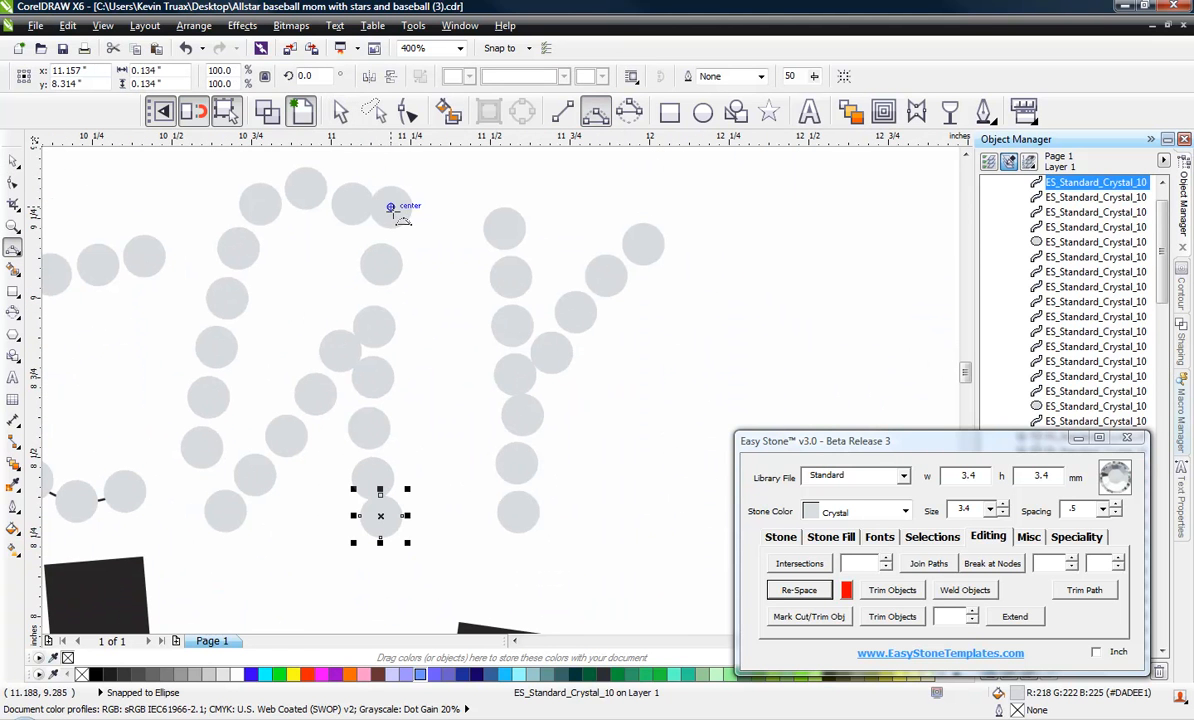
drag(390, 207, 381, 516)
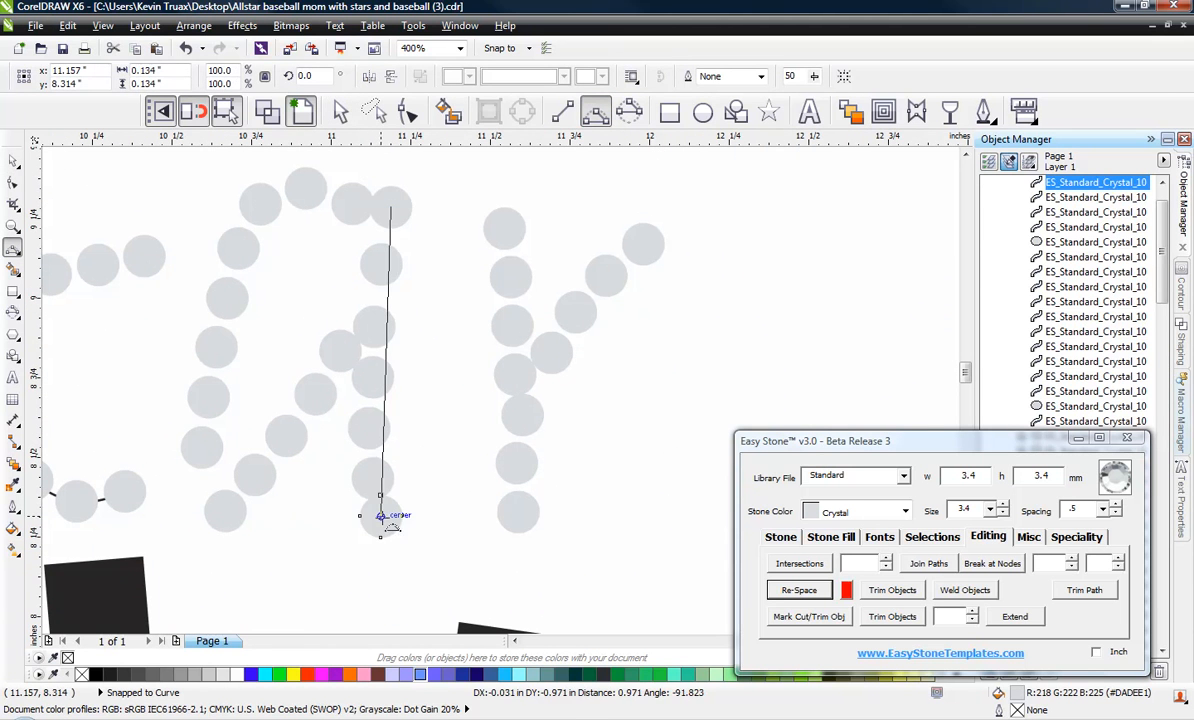
click(381, 368)
click(787, 591)
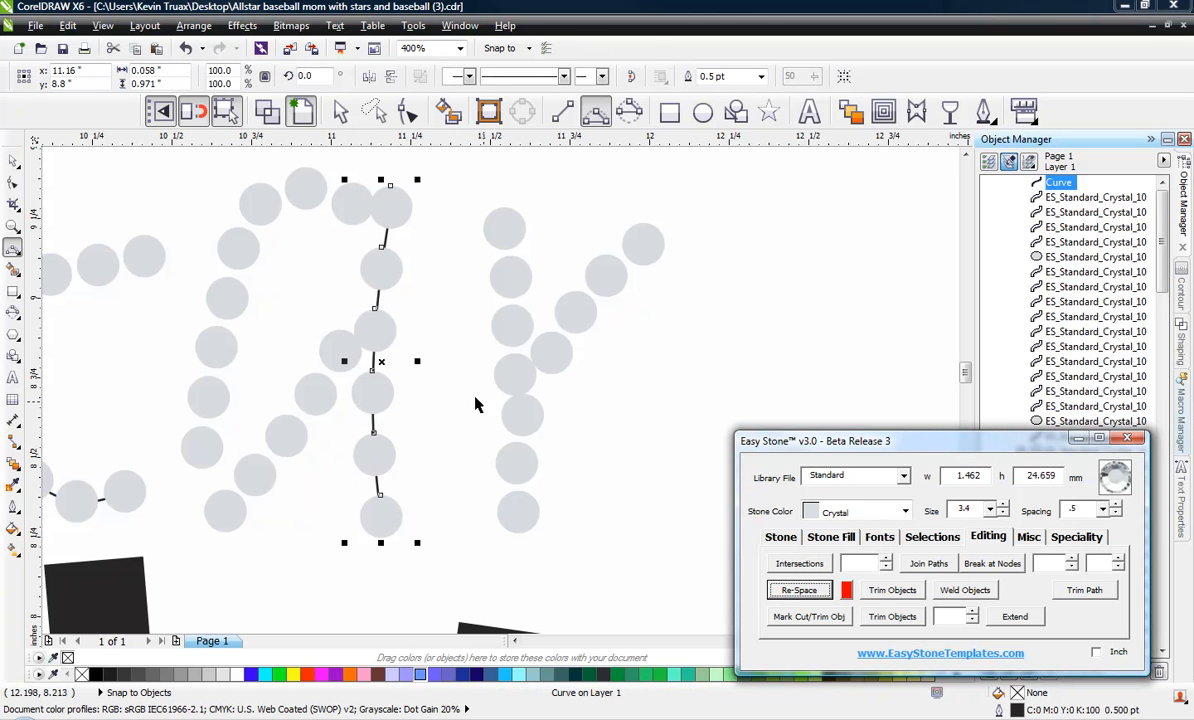
- Place an additional stone midway down the a's stem path and re-space the stem stones again
drag(389, 344, 389, 366)
click(386, 240)
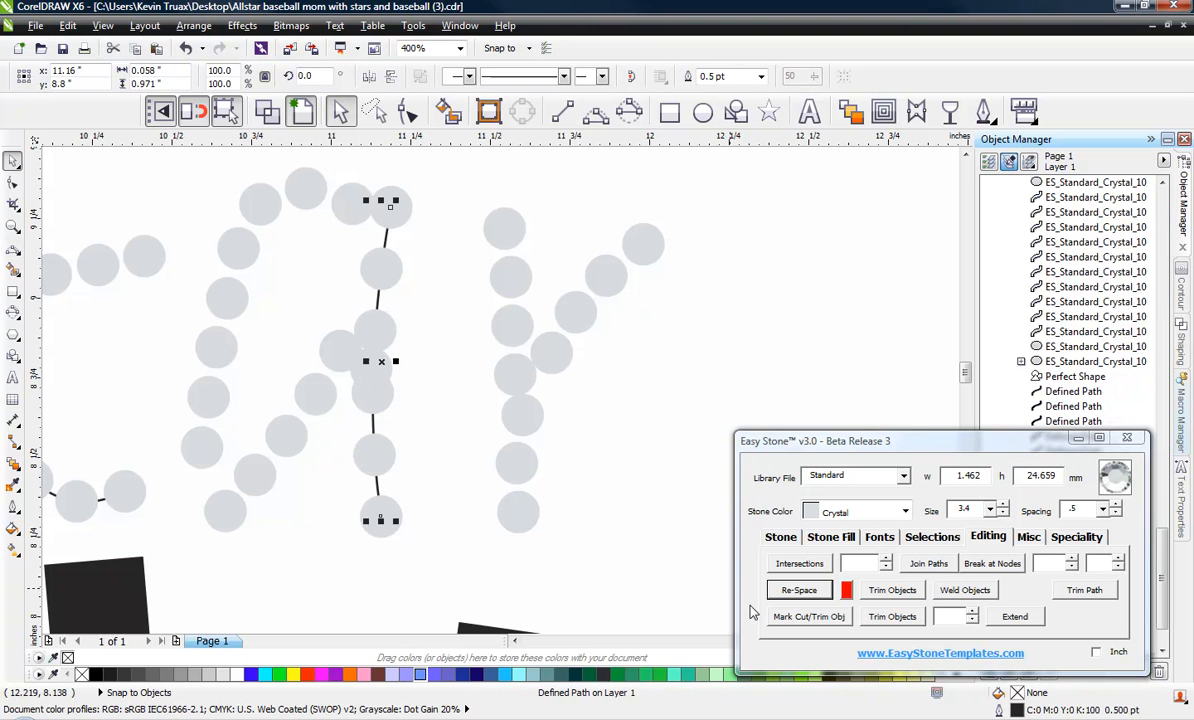
click(786, 591)
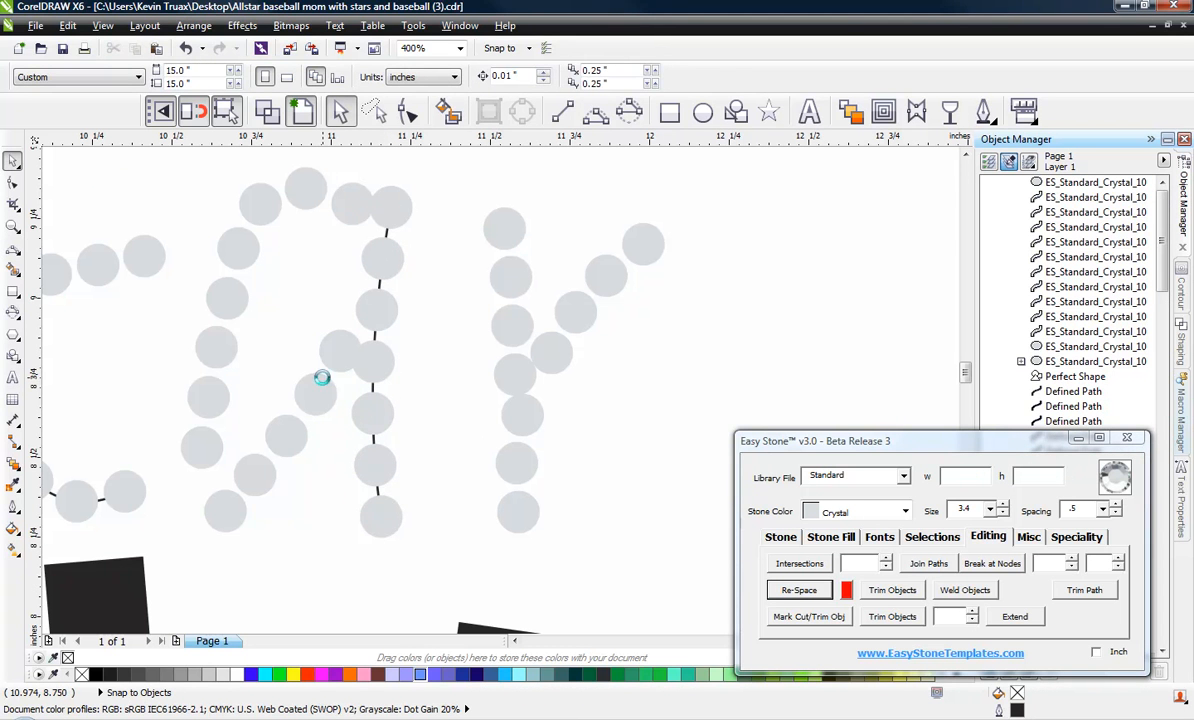
- Delete the stone crowding the a's stem and shift the remaining lower bowl stones into an evenly spaced curve
scroll(321, 377, up, 2)
click(338, 325)
key(Delete)
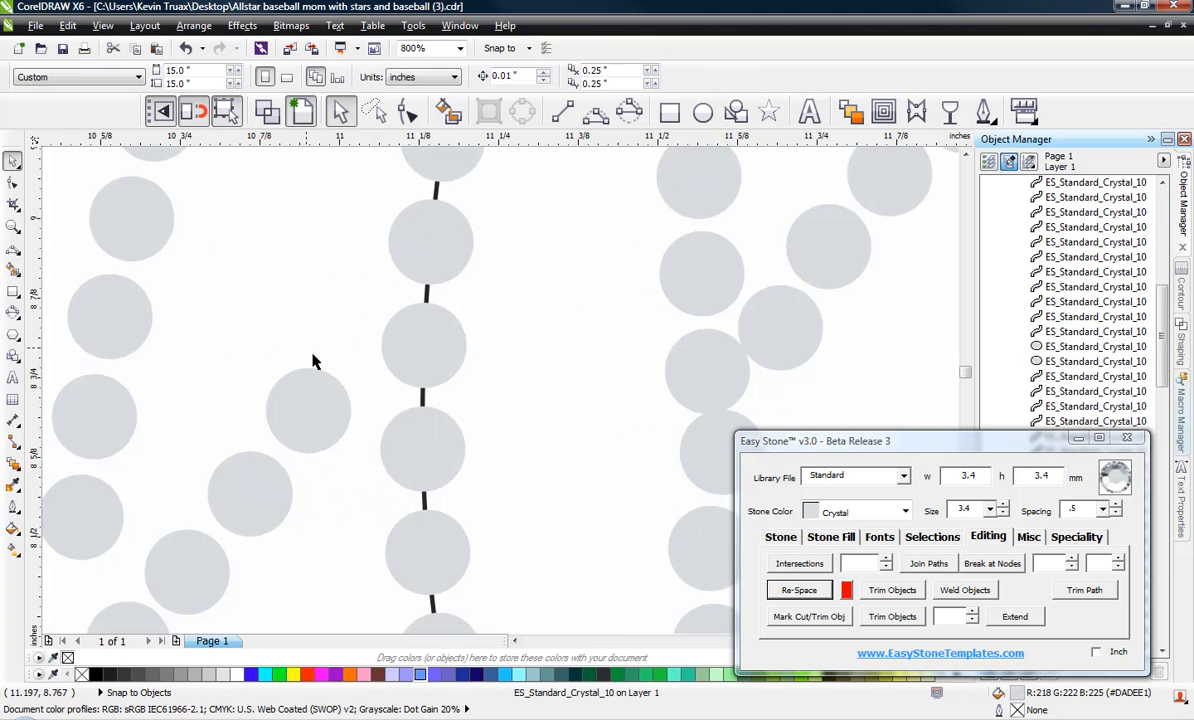
drag(280, 403, 313, 393)
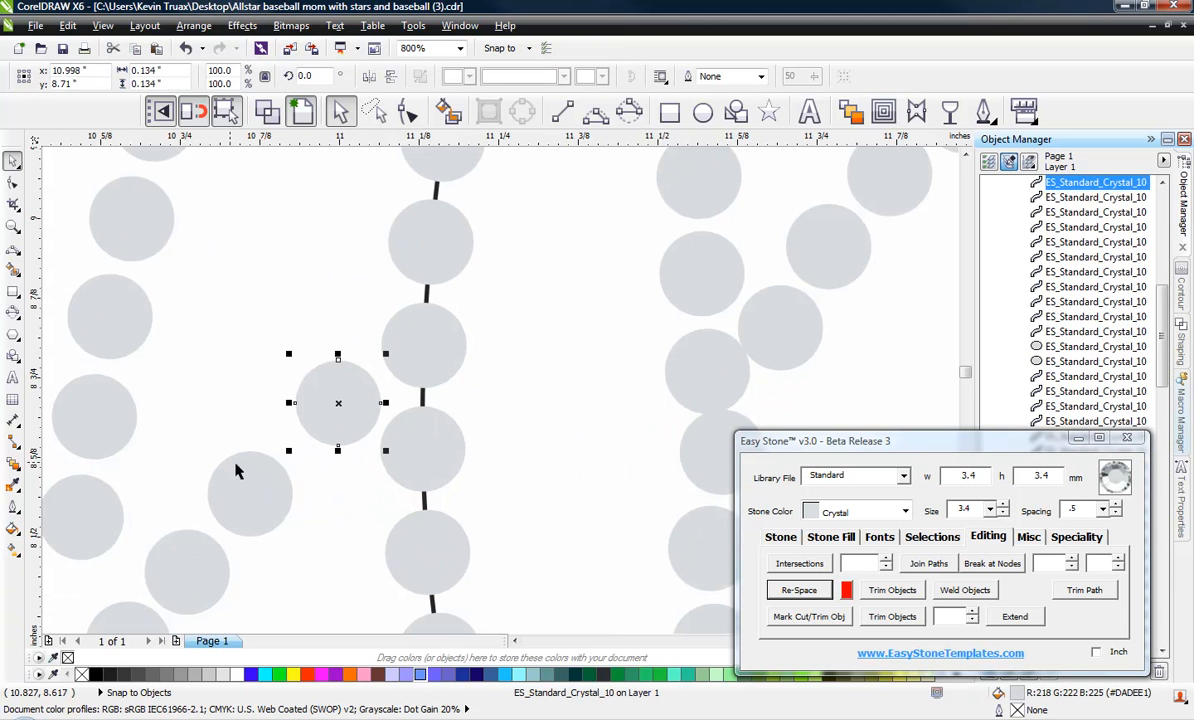
drag(237, 472, 391, 487)
scroll(290, 397, down, 2)
scroll(217, 469, up, 2)
drag(179, 600, 180, 492)
scroll(336, 458, down, 4)
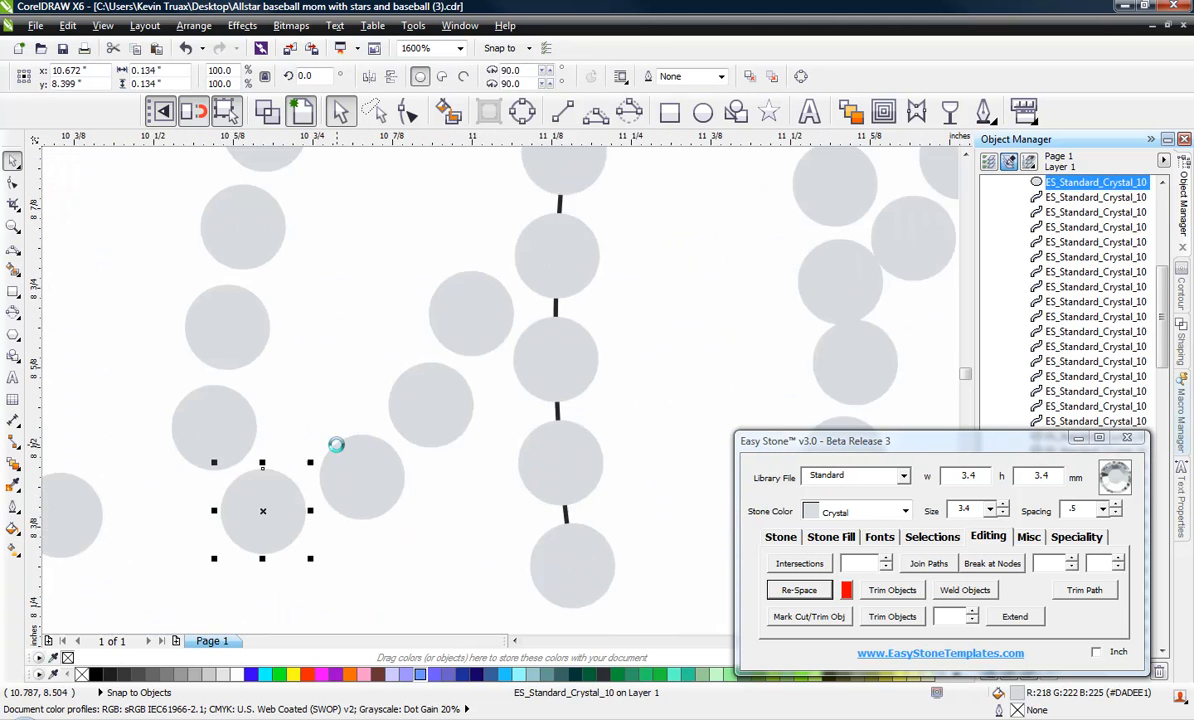
click(278, 316)
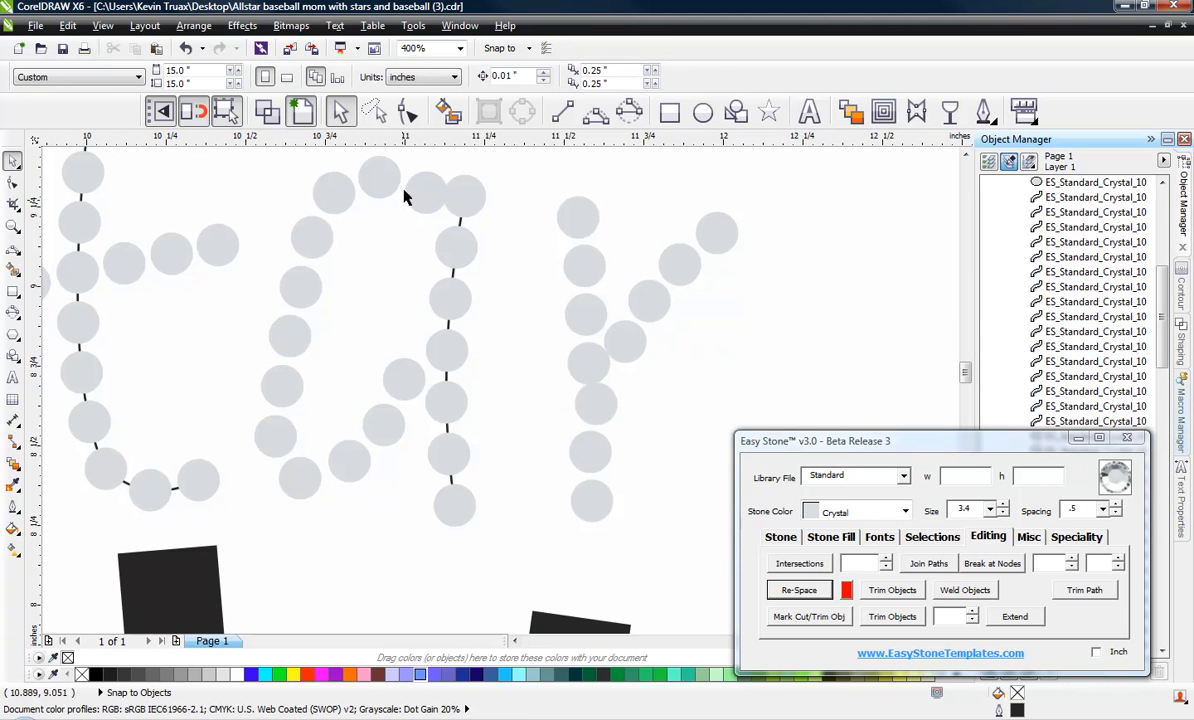
- Move the upper bowl stones of the a down and away from the stem to form a smoother arc
scroll(405, 197, up, 1)
click(428, 245)
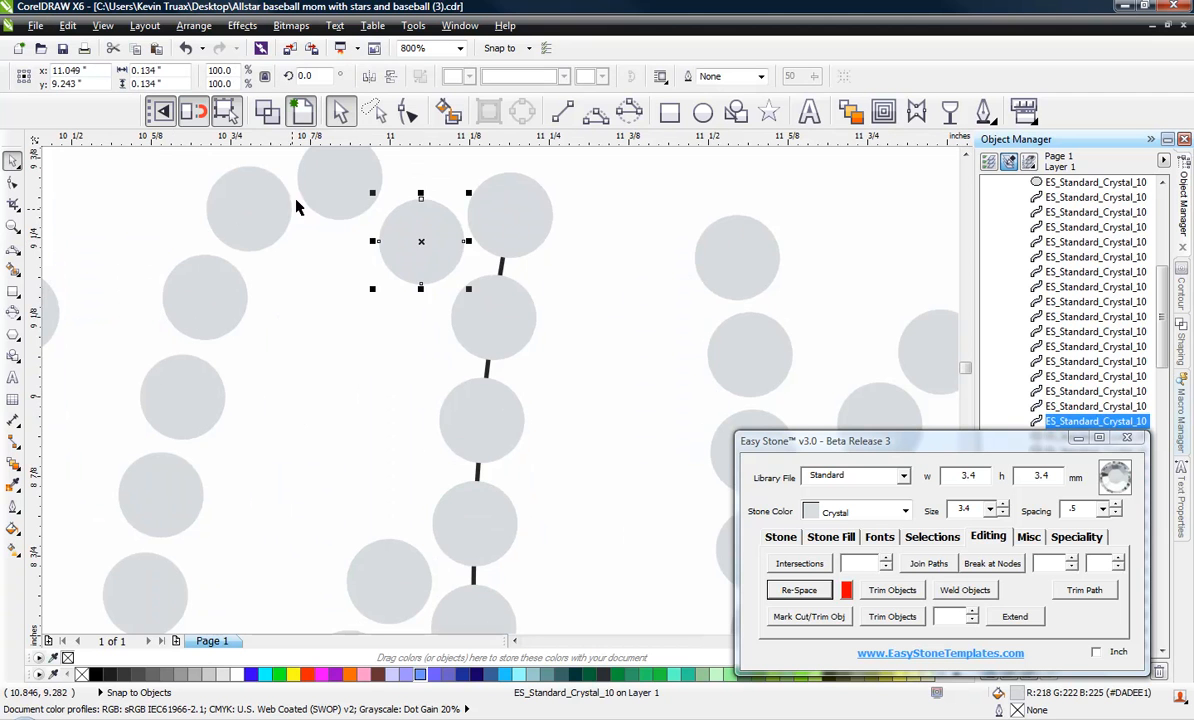
drag(303, 193, 221, 274)
scroll(300, 276, down, 1)
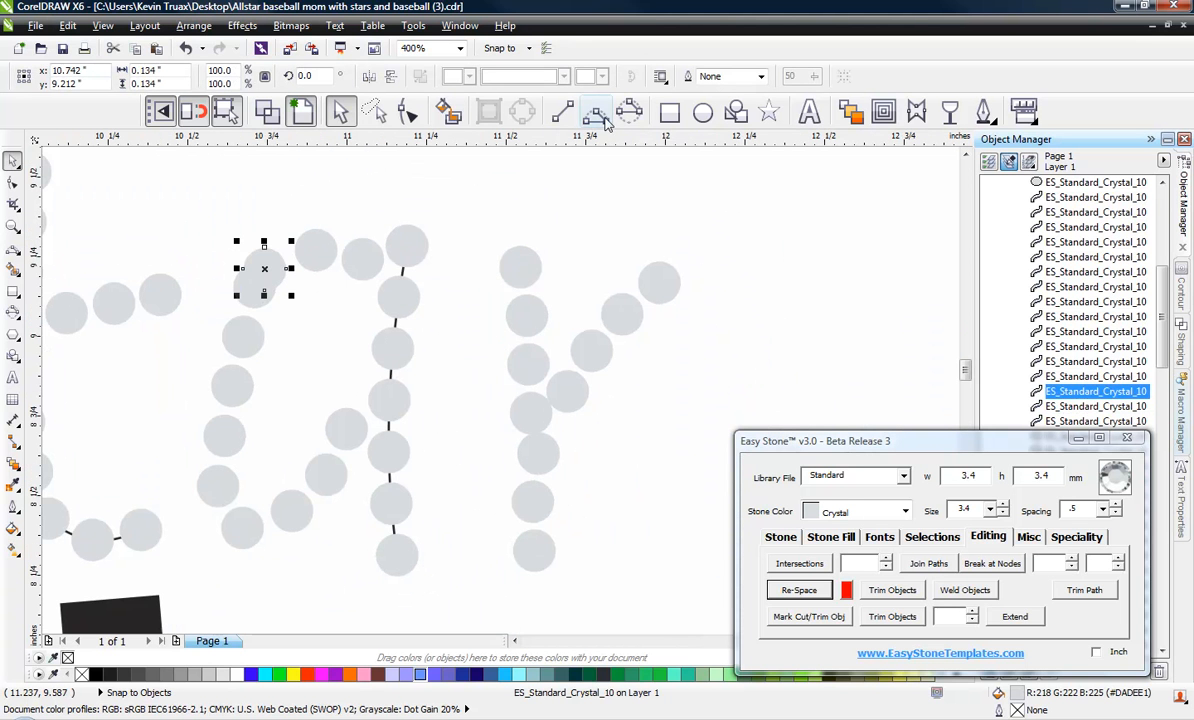
- Draw connected three-point curves through the a's bowl stones from the upper end around to the lower end
click(603, 116)
drag(362, 259, 346, 428)
click(276, 268)
click(229, 505)
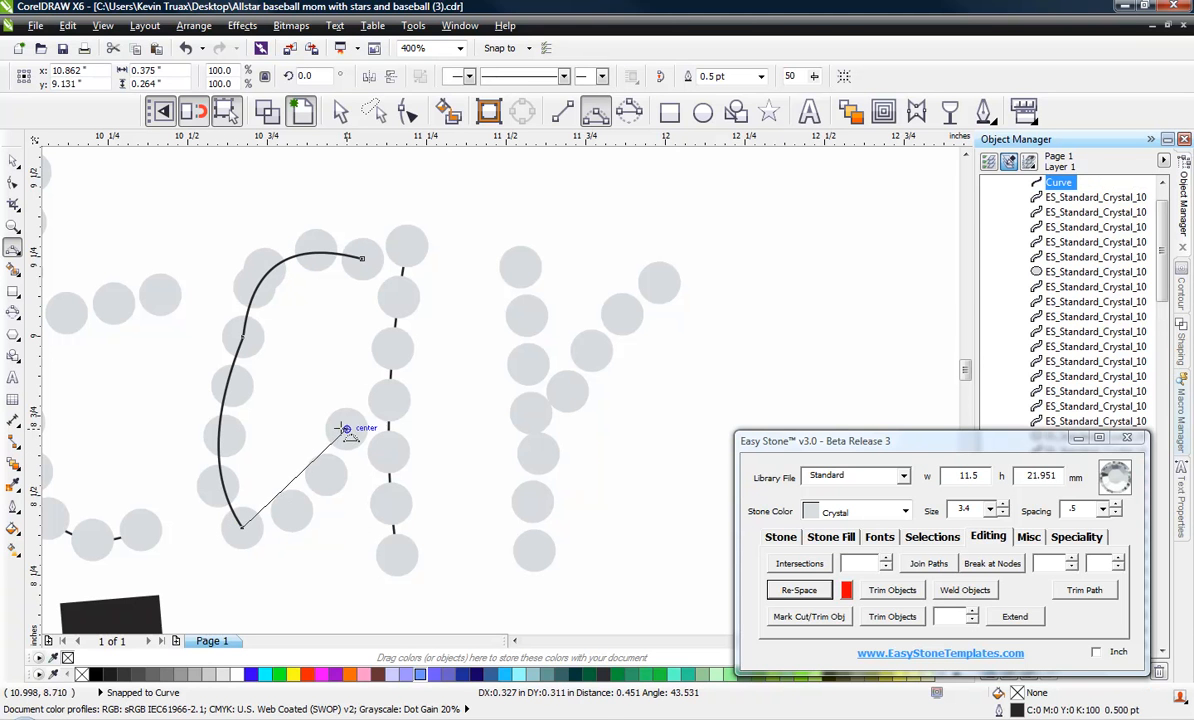
click(300, 507)
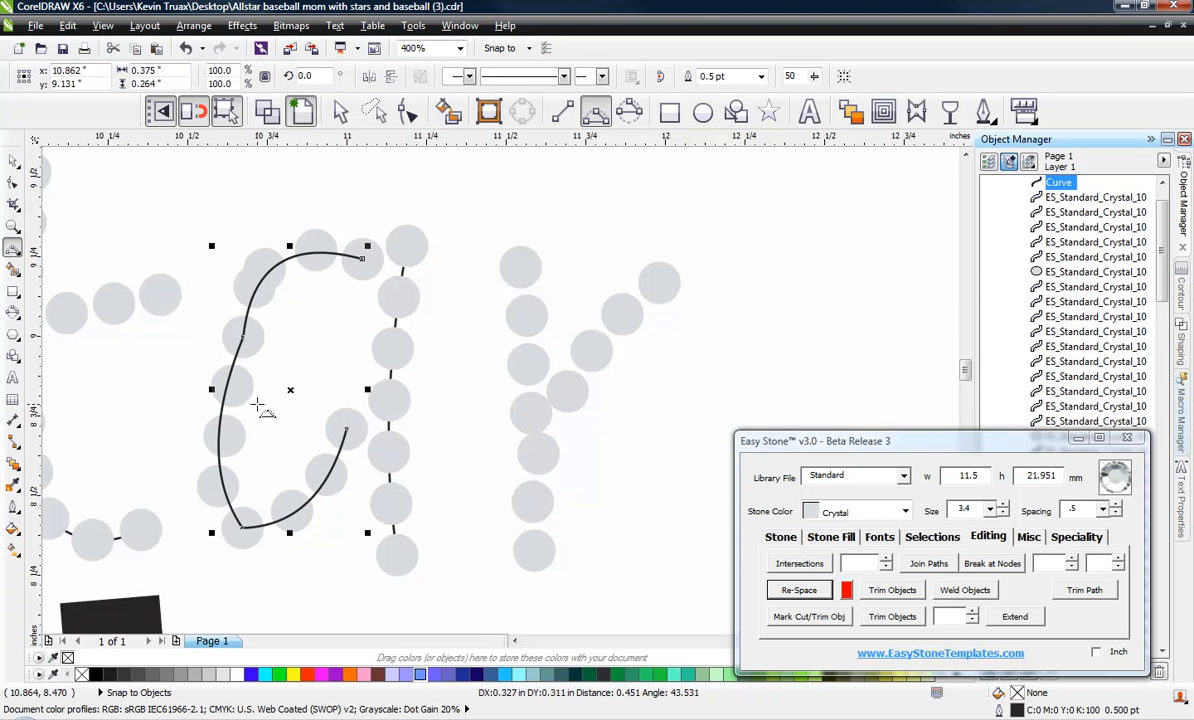
- Delete the node joining the bowl's upper and side curves to smooth it, and re-space the bowl stones along the path
click(406, 108)
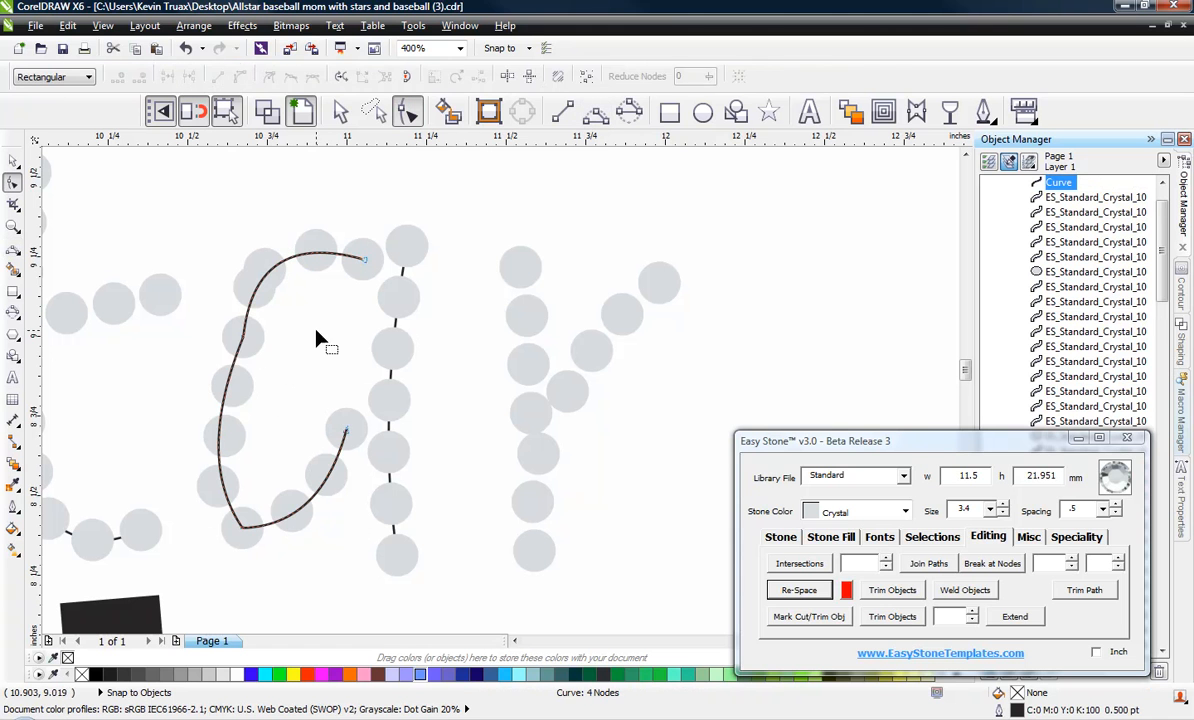
click(242, 346)
key(Delete)
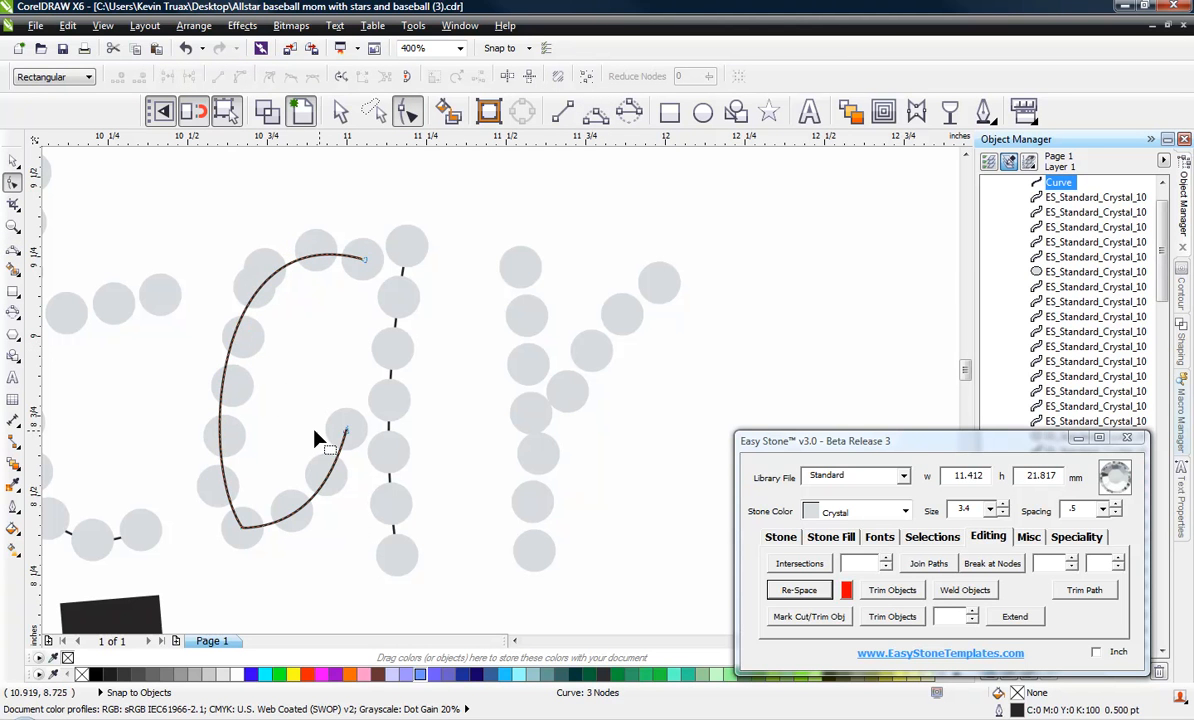
click(16, 160)
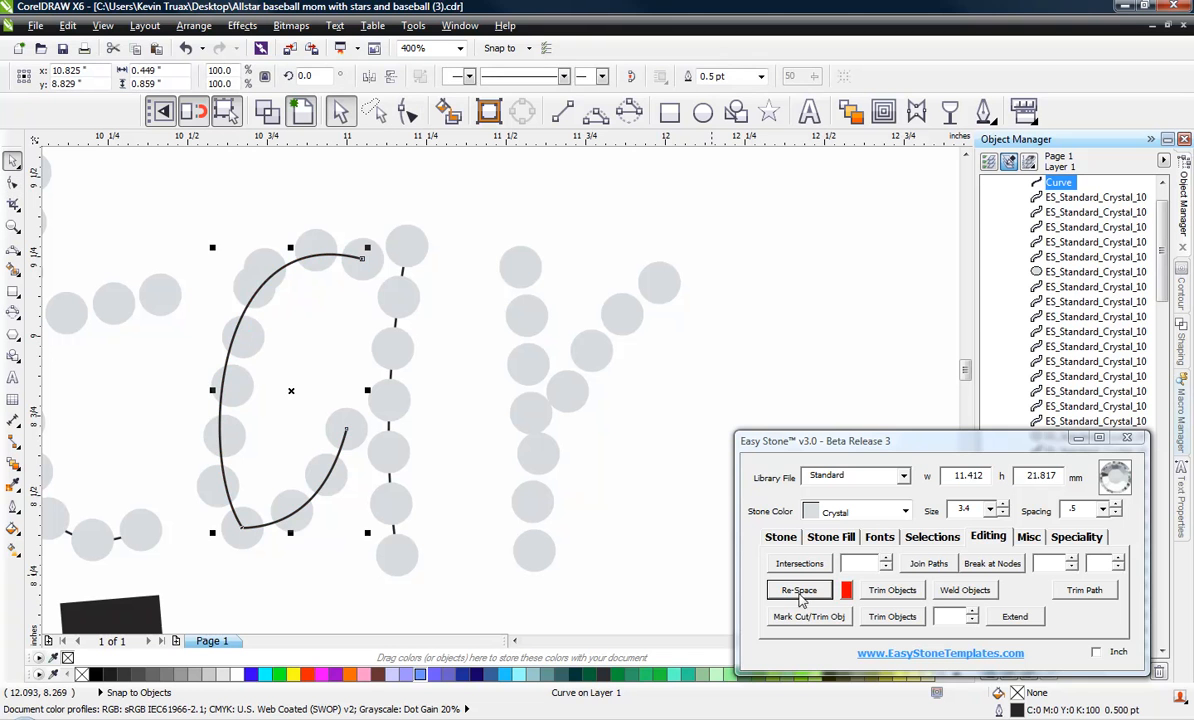
click(799, 591)
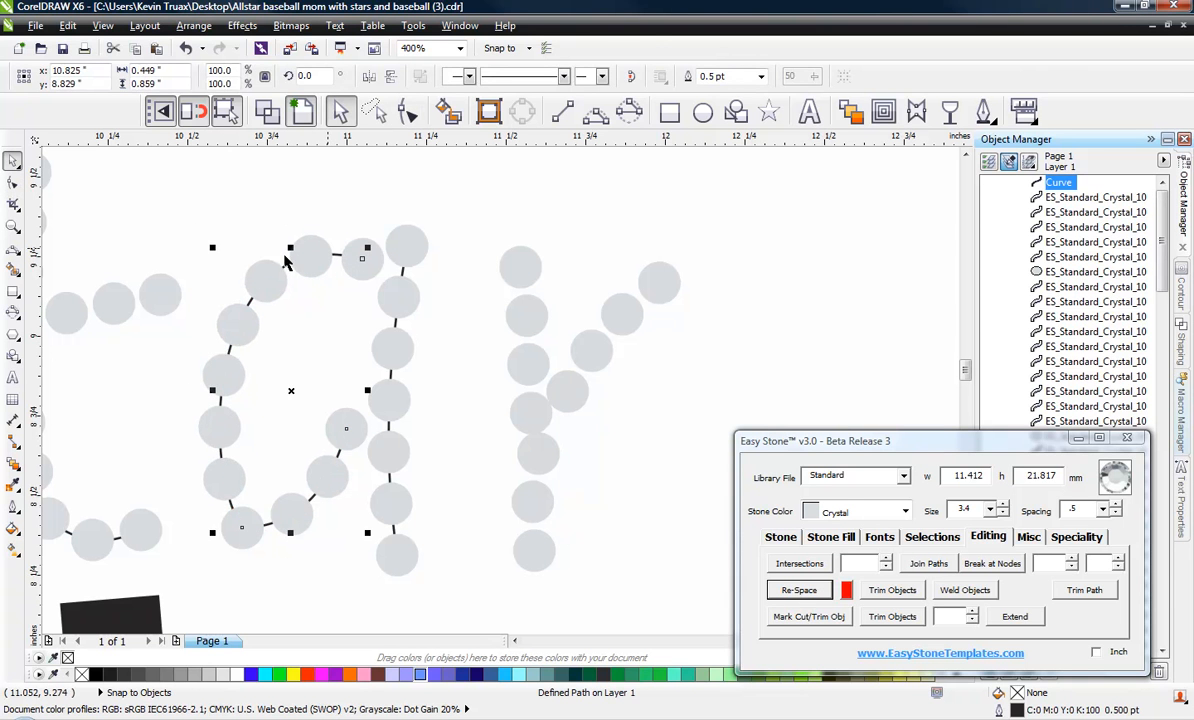
click(297, 446)
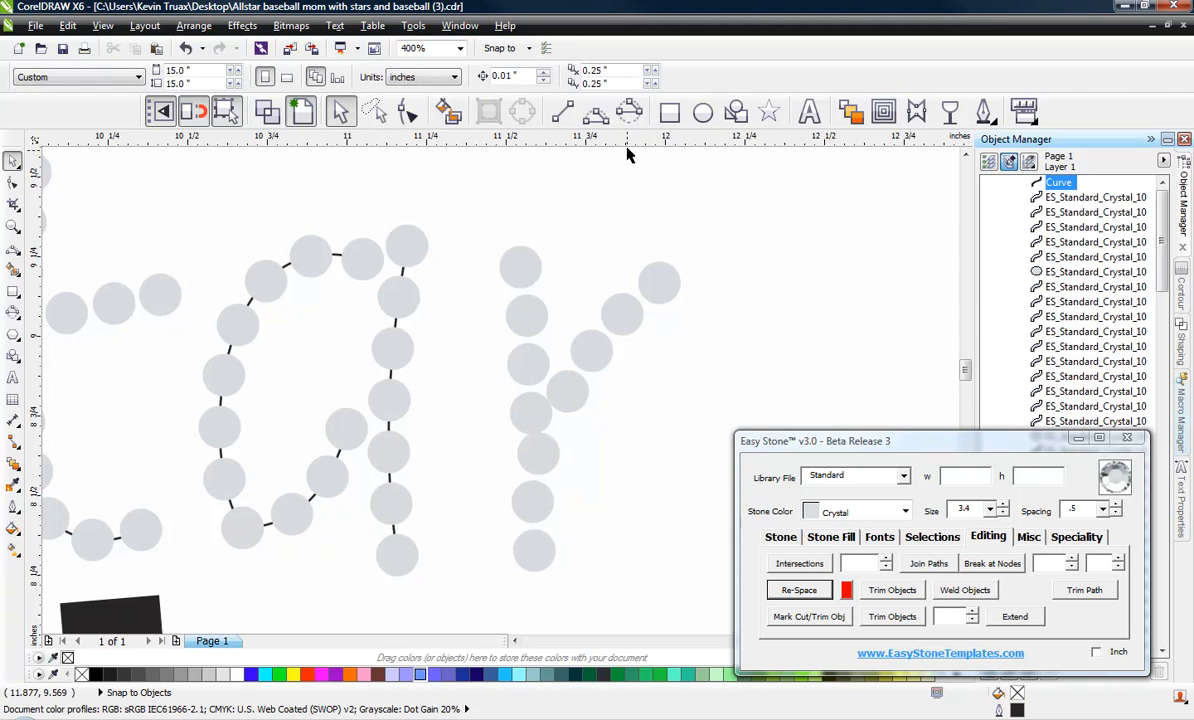
- Draw a three-point curve through the r's stem from top to bottom stone and re-space the stones along it
click(596, 118)
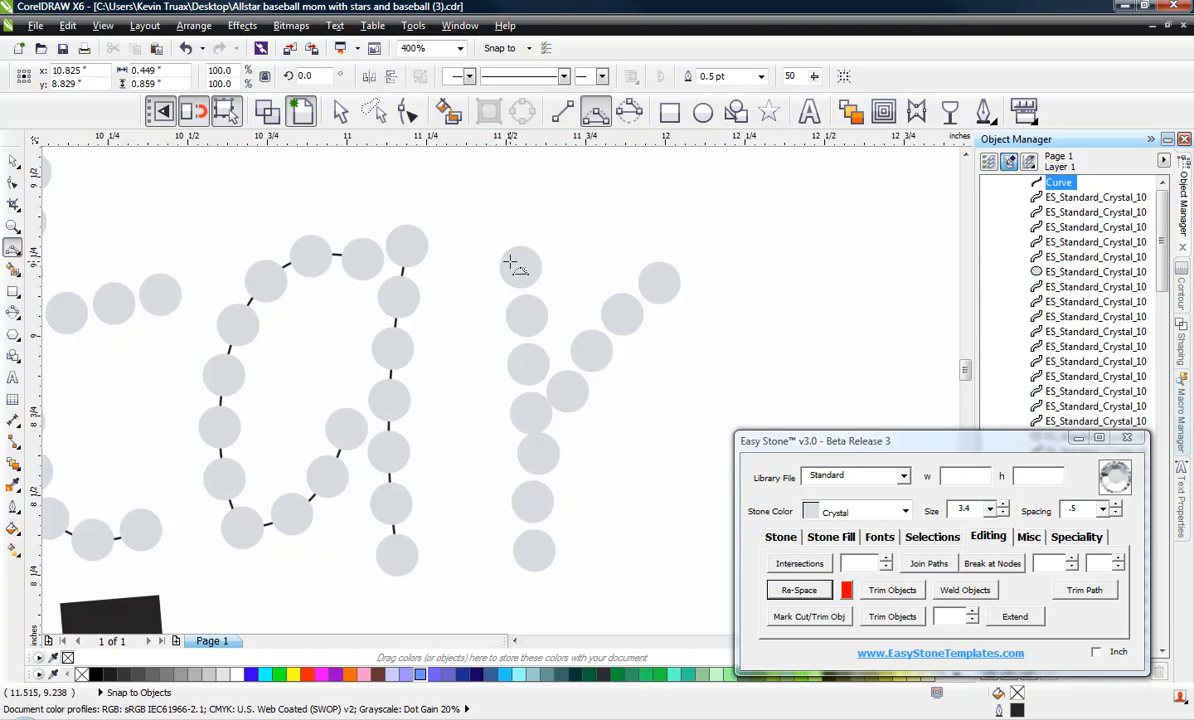
drag(519, 267, 530, 558)
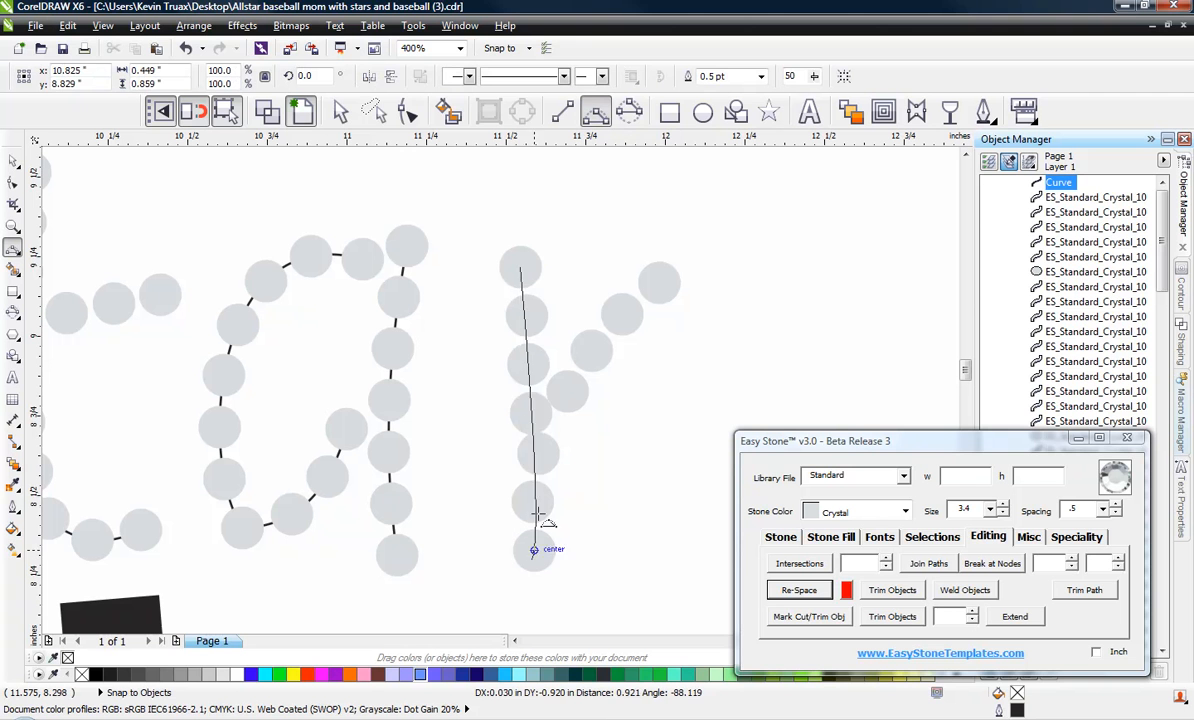
click(535, 405)
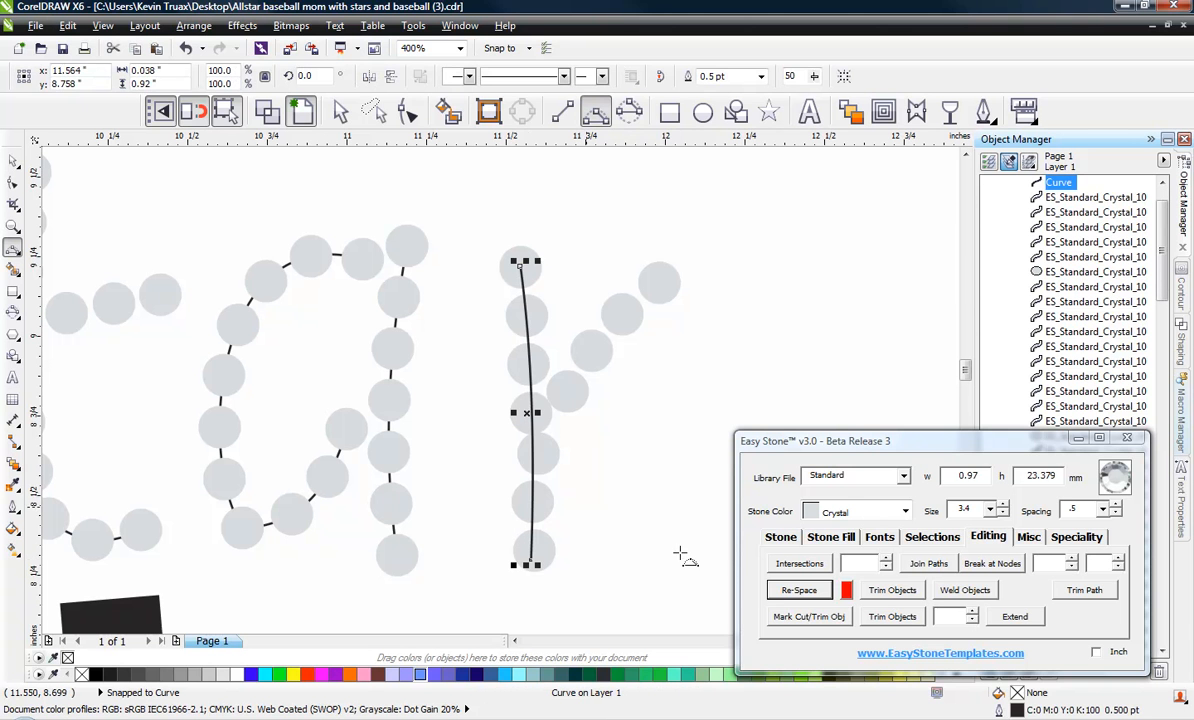
click(798, 590)
- Re-space the r's stem stones along the stem path repeatedly to spread them evenly from top to bottom
drag(533, 413, 532, 452)
click(531, 373)
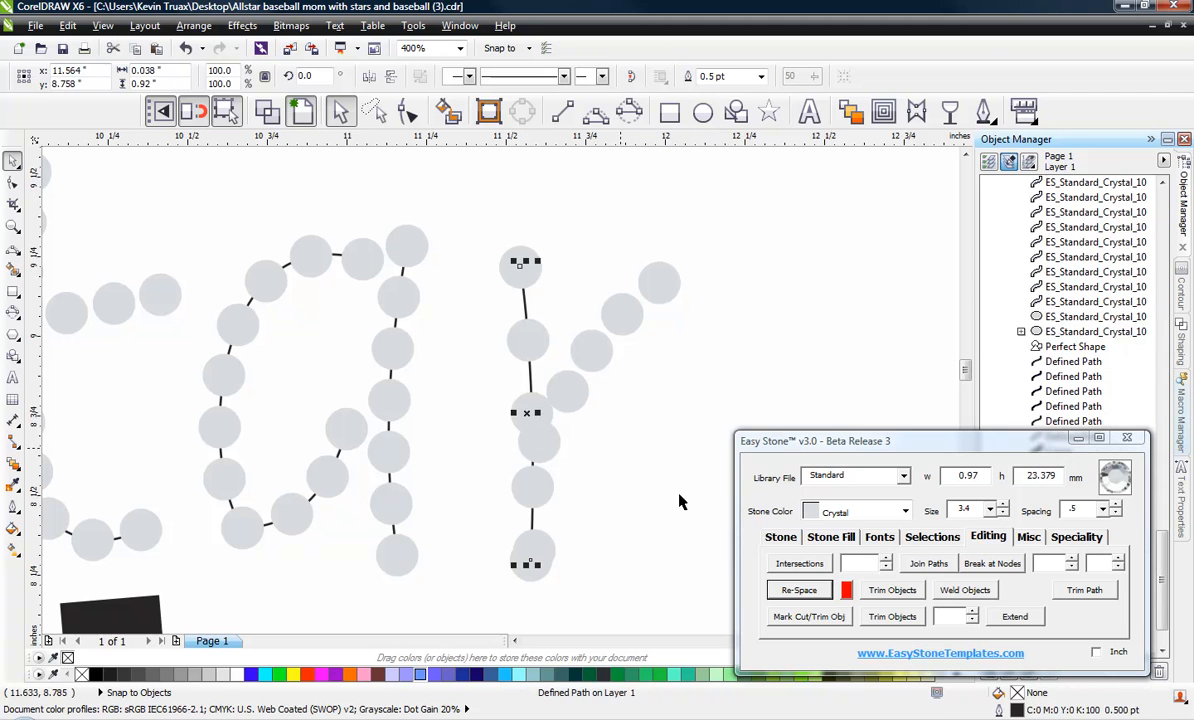
click(787, 593)
click(586, 432)
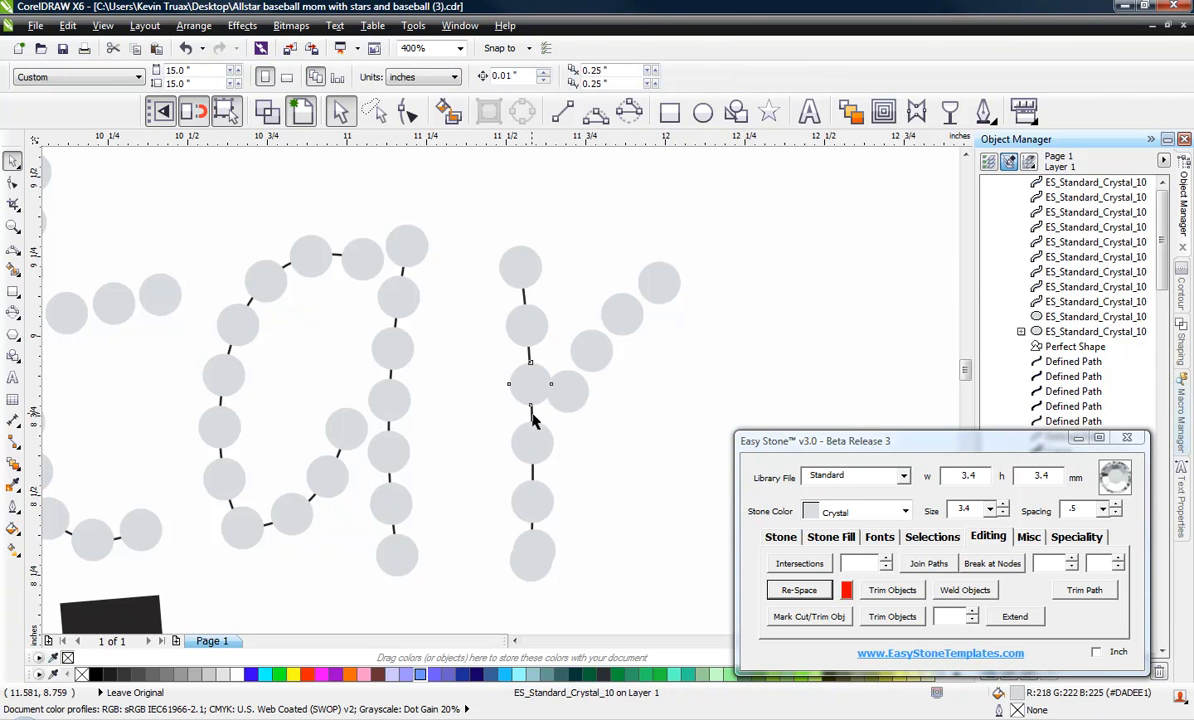
click(529, 362)
click(799, 590)
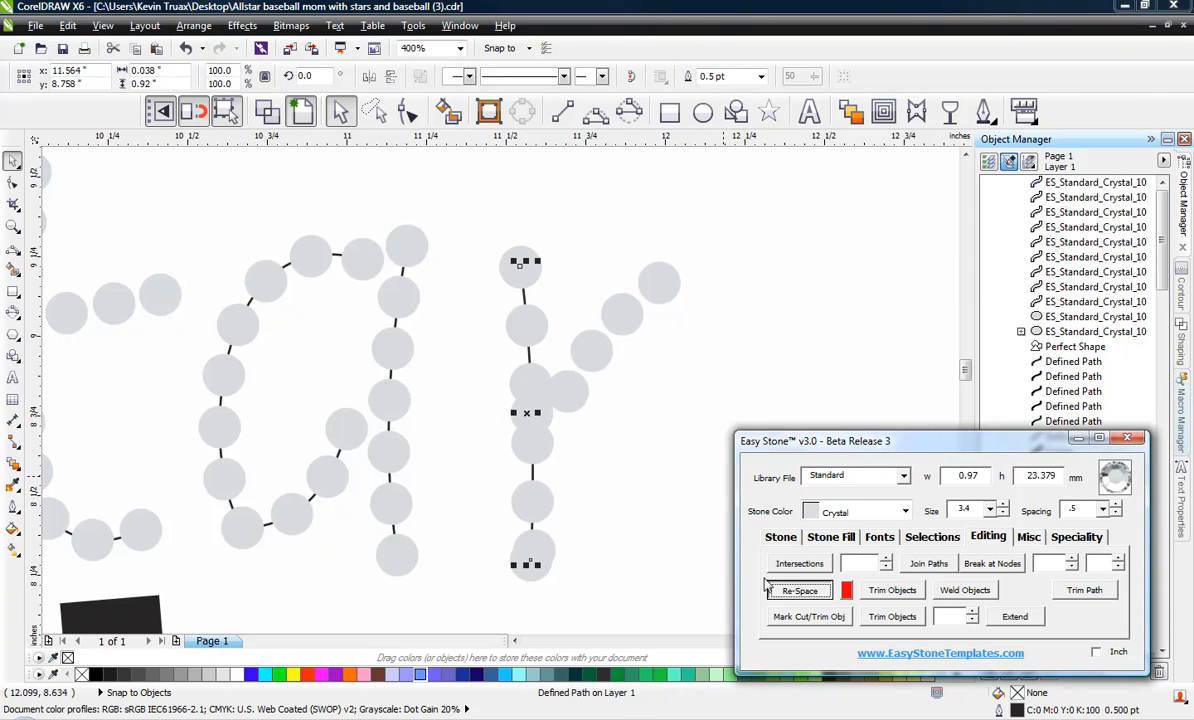
click(549, 419)
- Shift the stones of the r's arm slightly up and away from the stem
drag(720, 222, 500, 442)
drag(684, 203, 551, 407)
scroll(570, 388, up, 2)
scroll(568, 391, up, 1)
click(485, 325)
- Separate the two overlapping stones at the bottom of the r's stem and delete the extra one
scroll(386, 225, down, 2)
scroll(413, 453, up, 1)
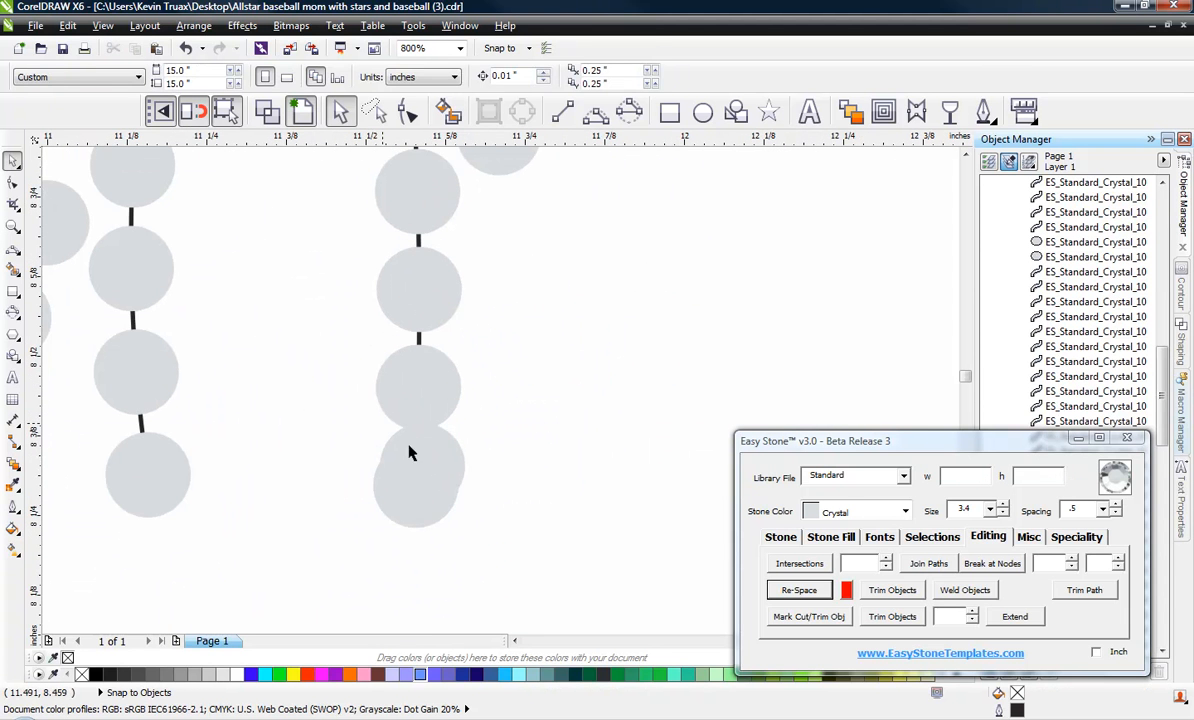
drag(436, 462, 474, 512)
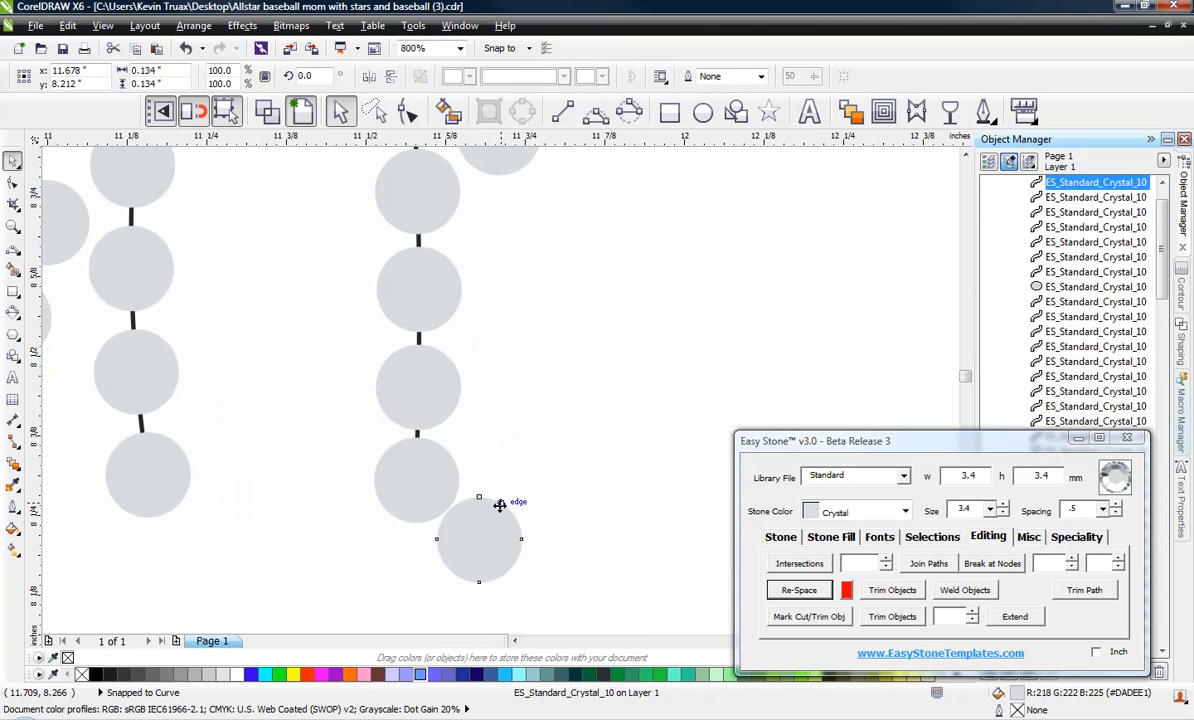
key(Delete)
scroll(446, 476, up, 1)
click(426, 482)
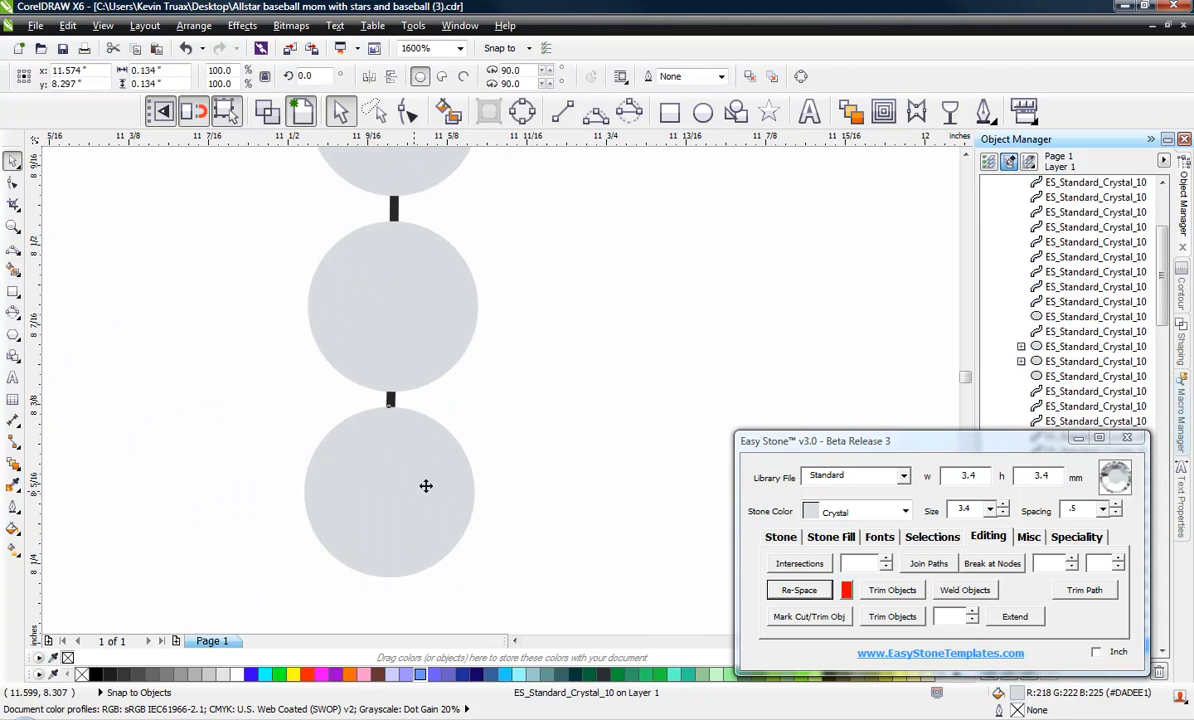
click(480, 381)
scroll(475, 379, down, 2)
scroll(475, 379, down, 3)
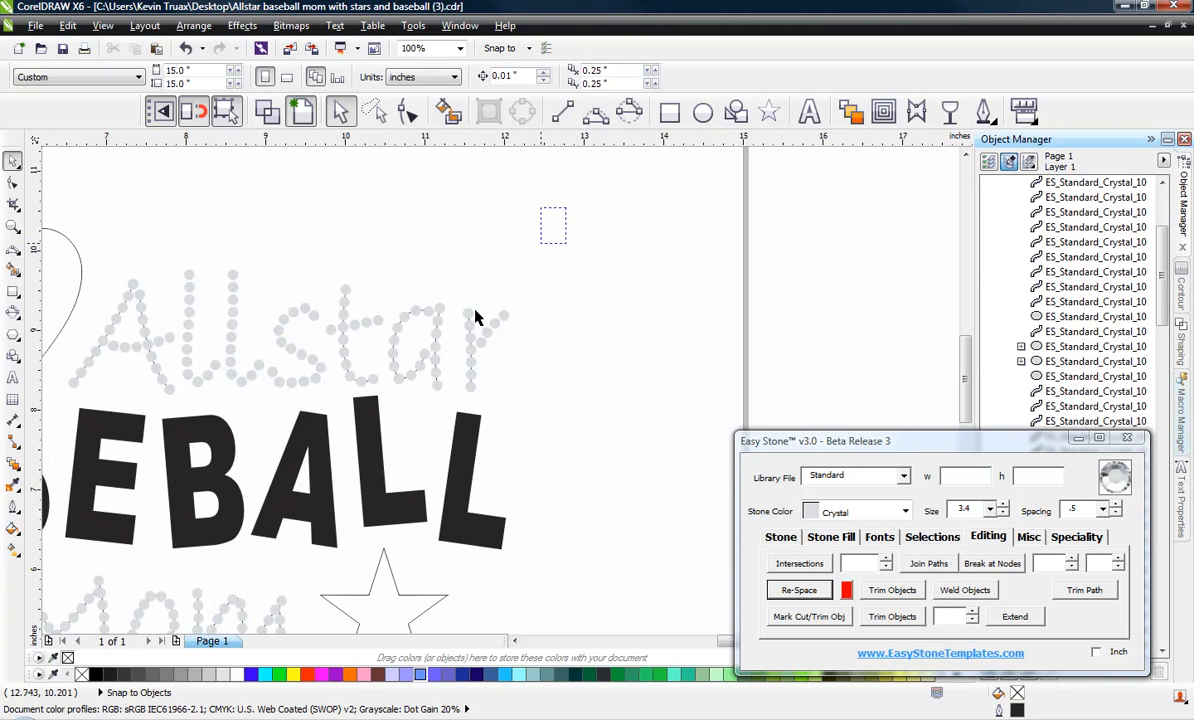
- Delete the stone paths of the entire Allstar lettering, keeping only the stones
drag(527, 195, 57, 420)
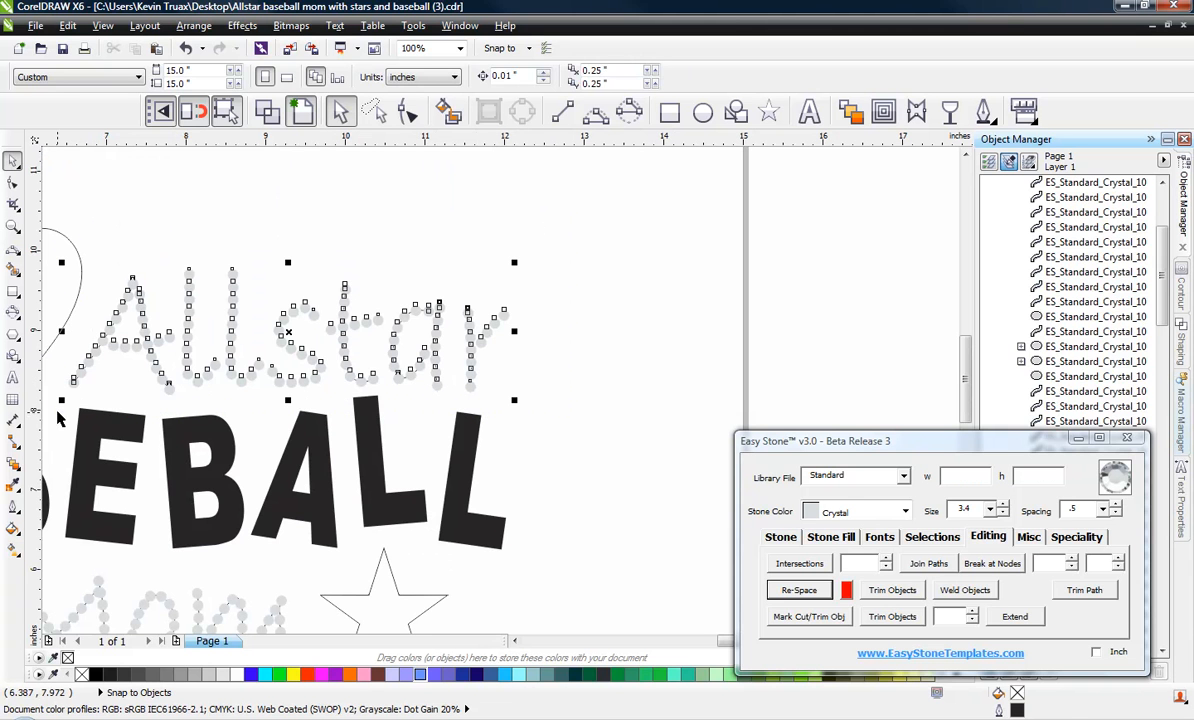
click(781, 538)
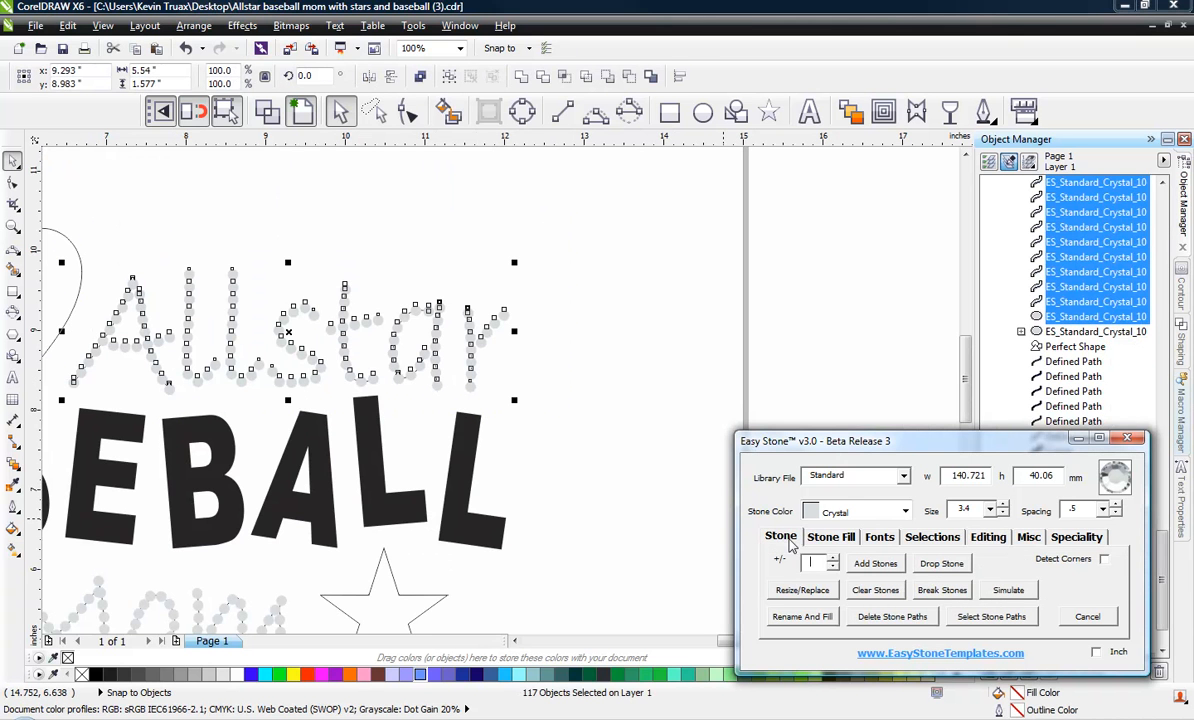
click(891, 619)
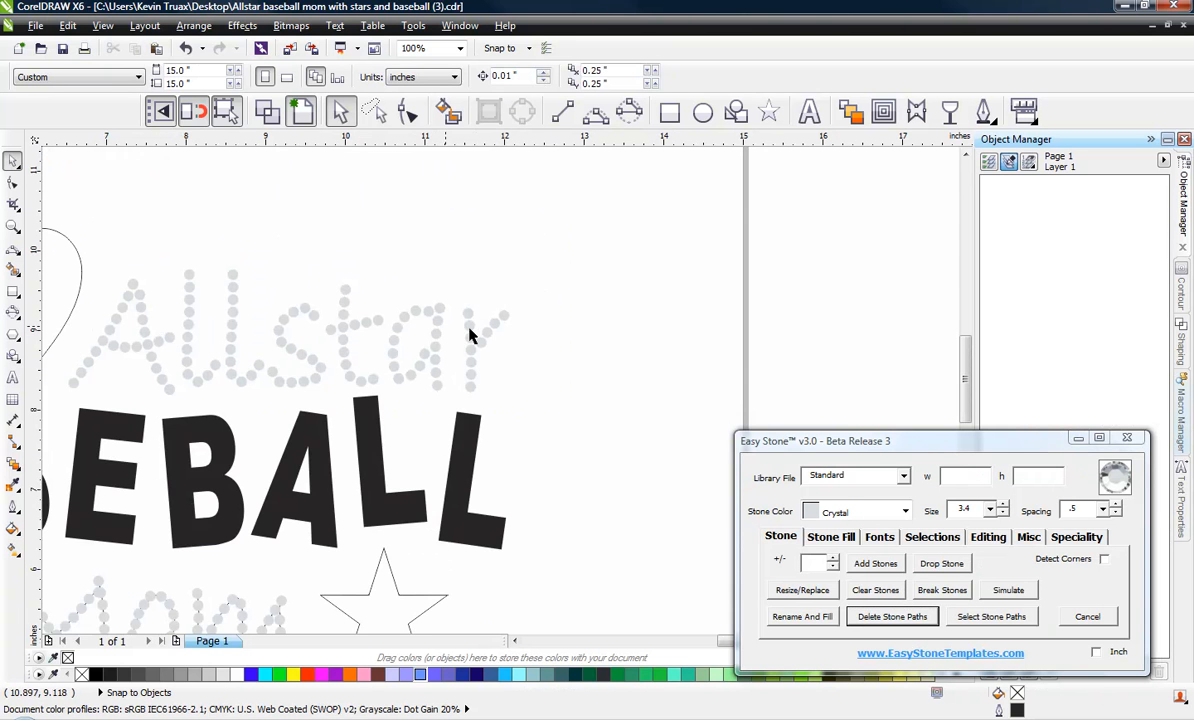
- Nudge all stones of the r about 0.07 inch left, closer to the a
scroll(470, 335, up, 1)
drag(531, 370, 437, 461)
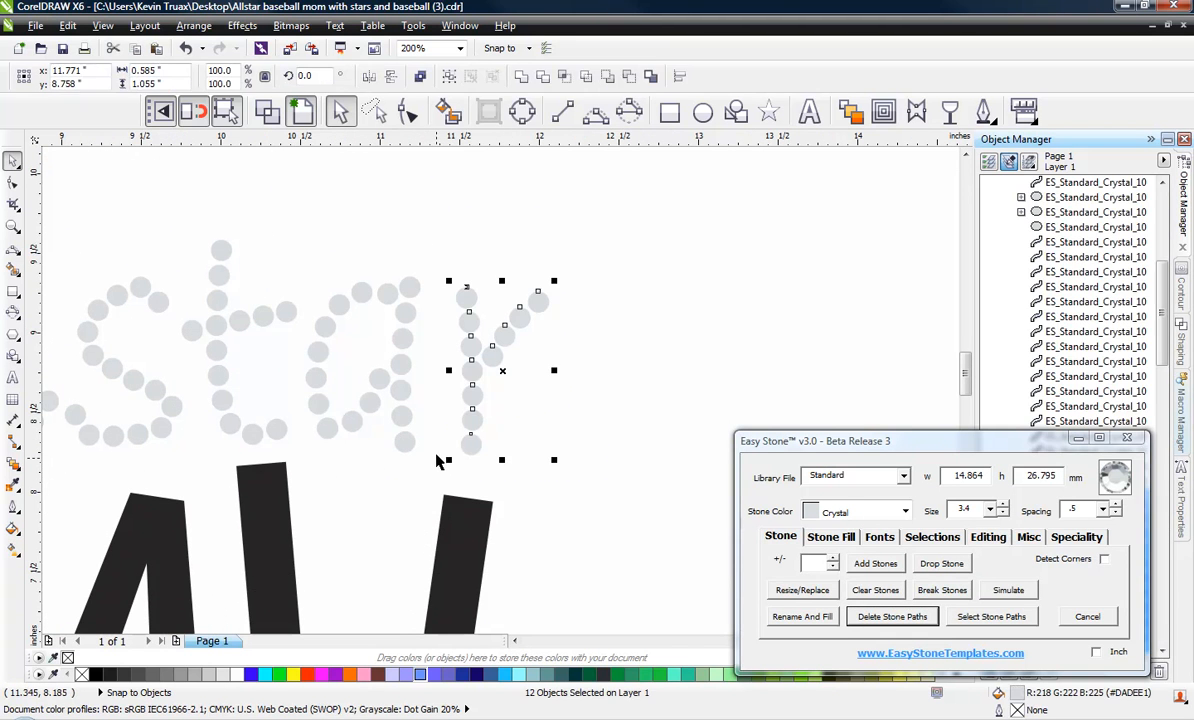
key(Left)
key(Left)
key(Left)
key(Left)
key(Left)
key(Left)
key(Left)
key(Left)
key(Left)
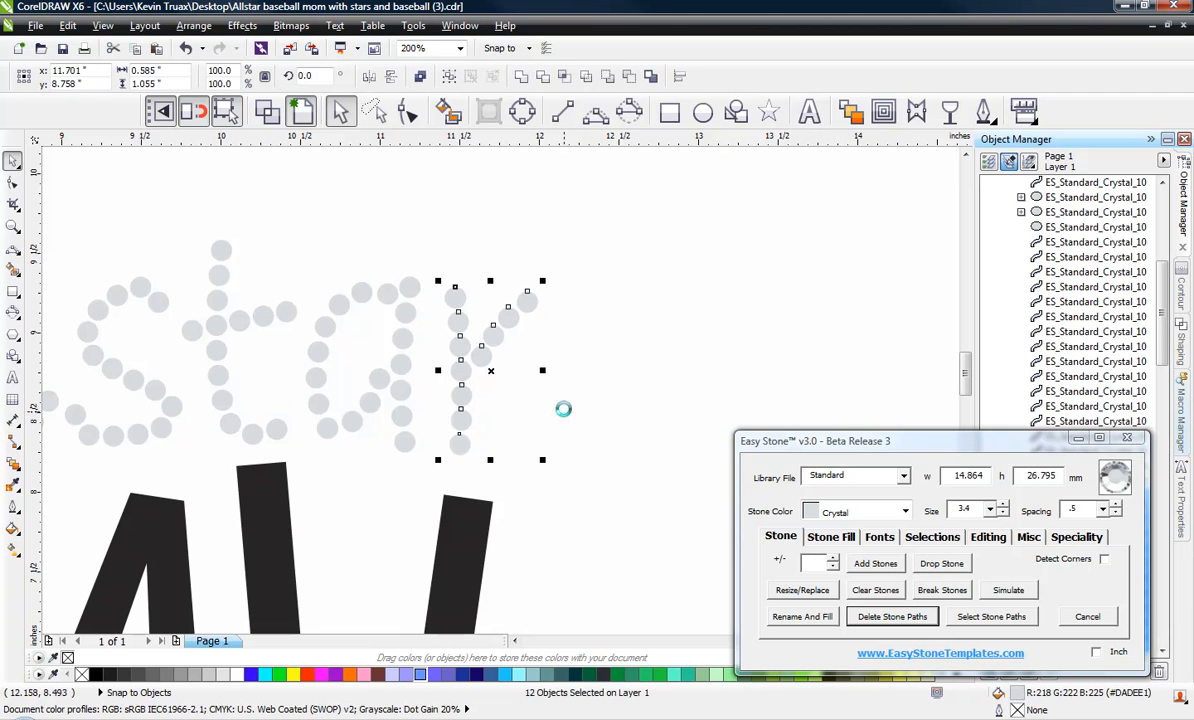
click(574, 398)
- Clear the stones from the o in Mom and add 3.4 mm Crystal stones back along its path at 0.5 spacing
scroll(560, 290, down, 2)
scroll(484, 290, up, 1)
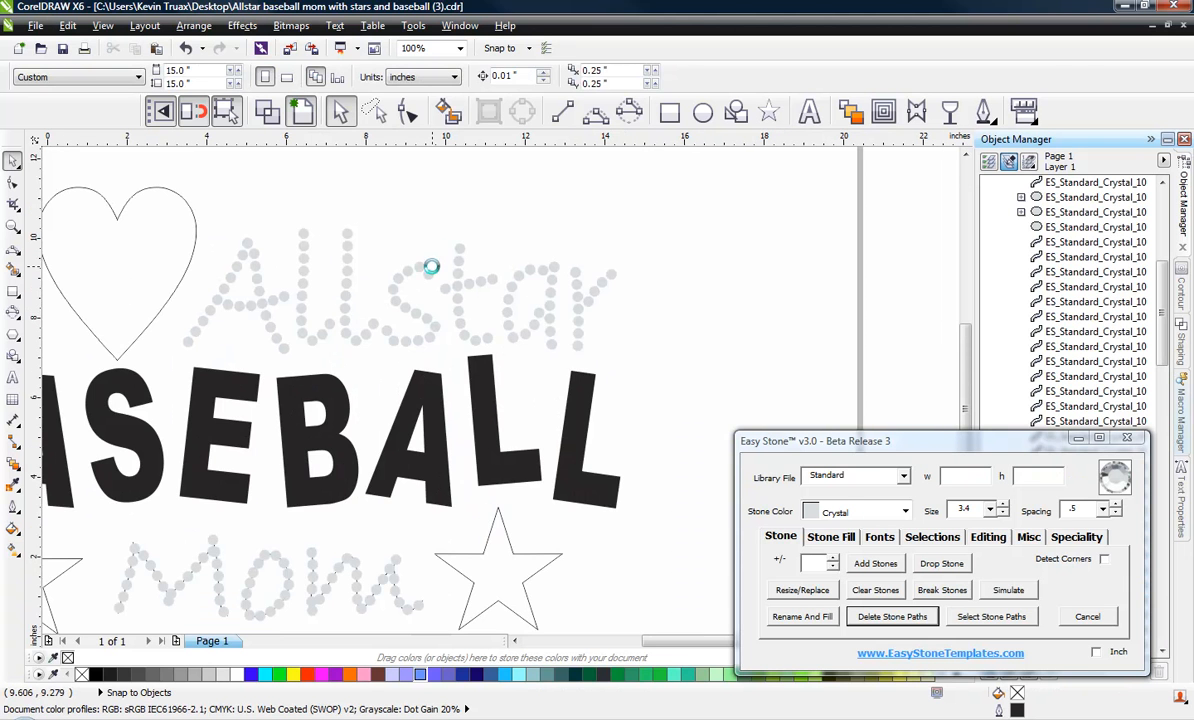
scroll(347, 373, down, 1)
scroll(323, 437, up, 1)
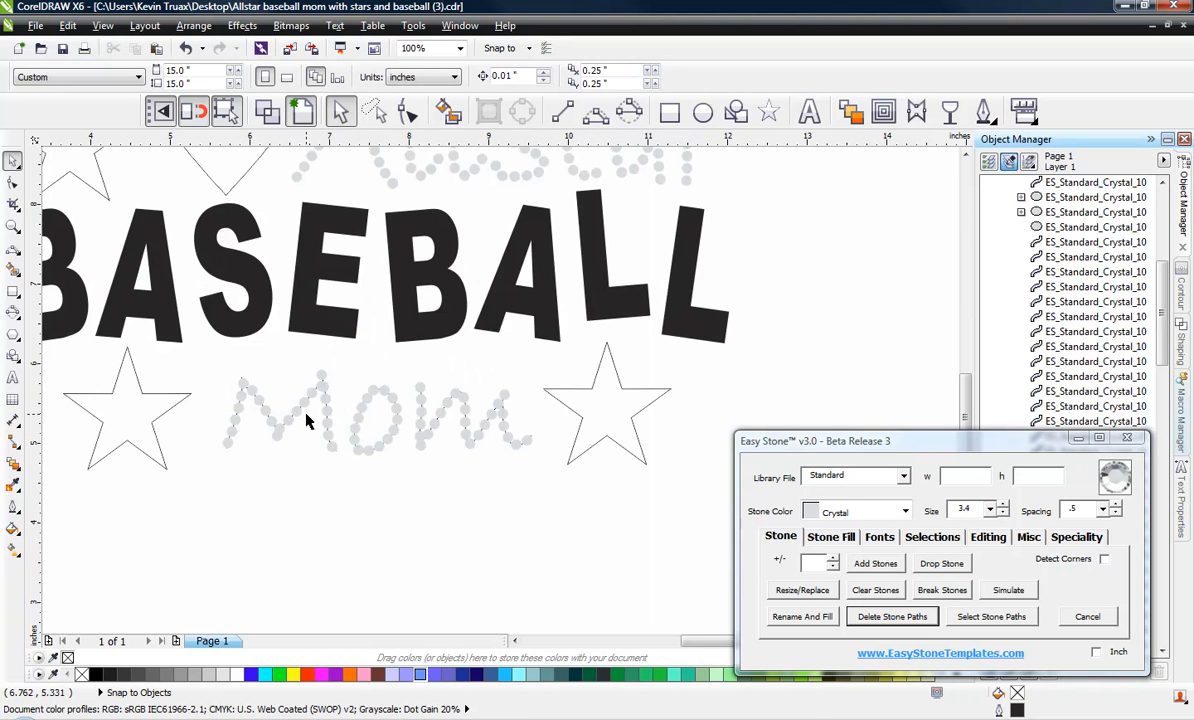
scroll(360, 432, up, 2)
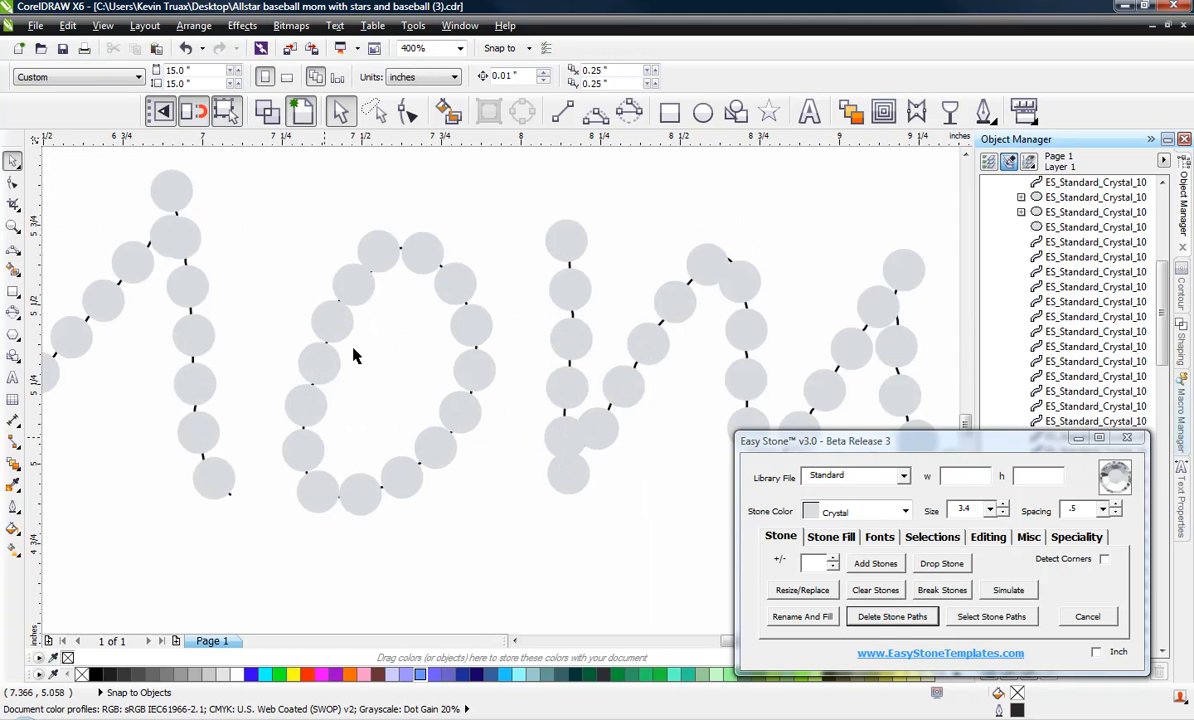
click(474, 424)
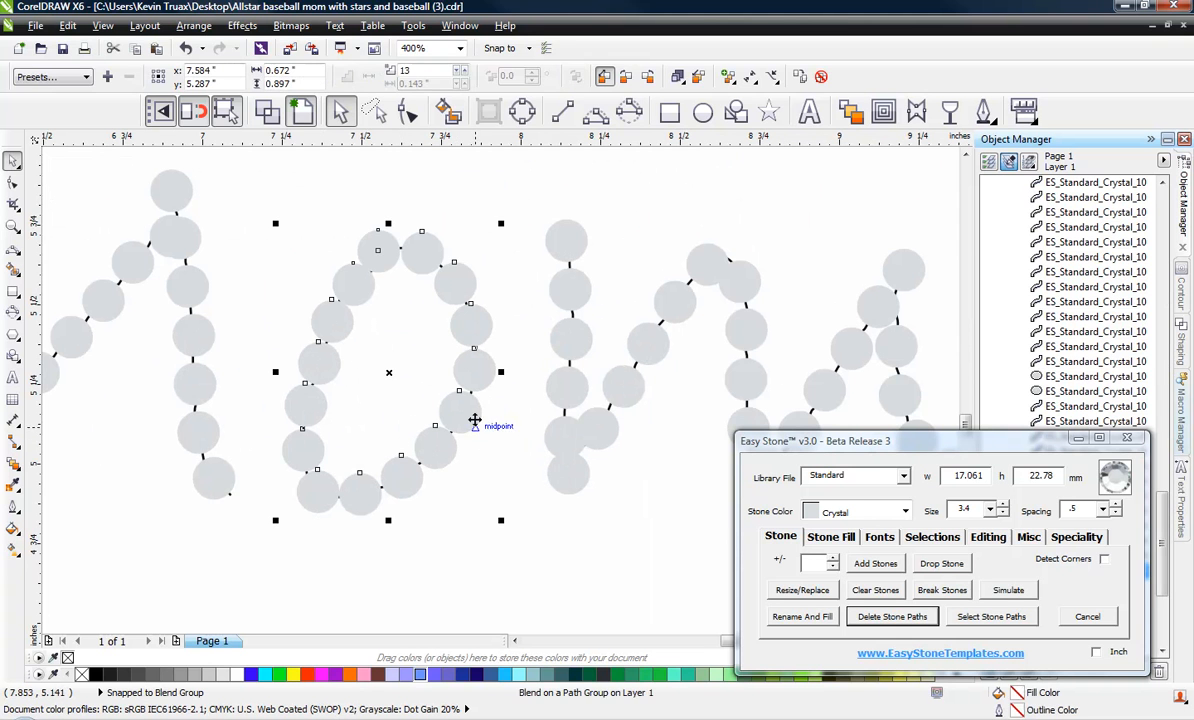
click(875, 591)
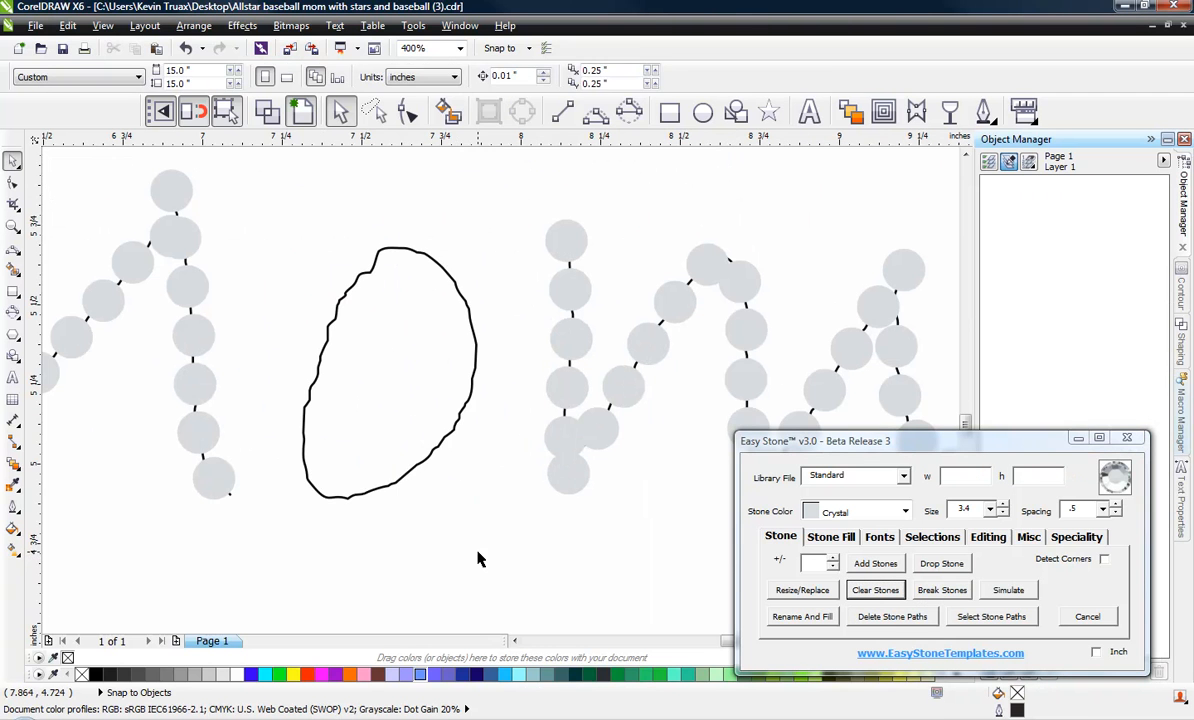
click(406, 473)
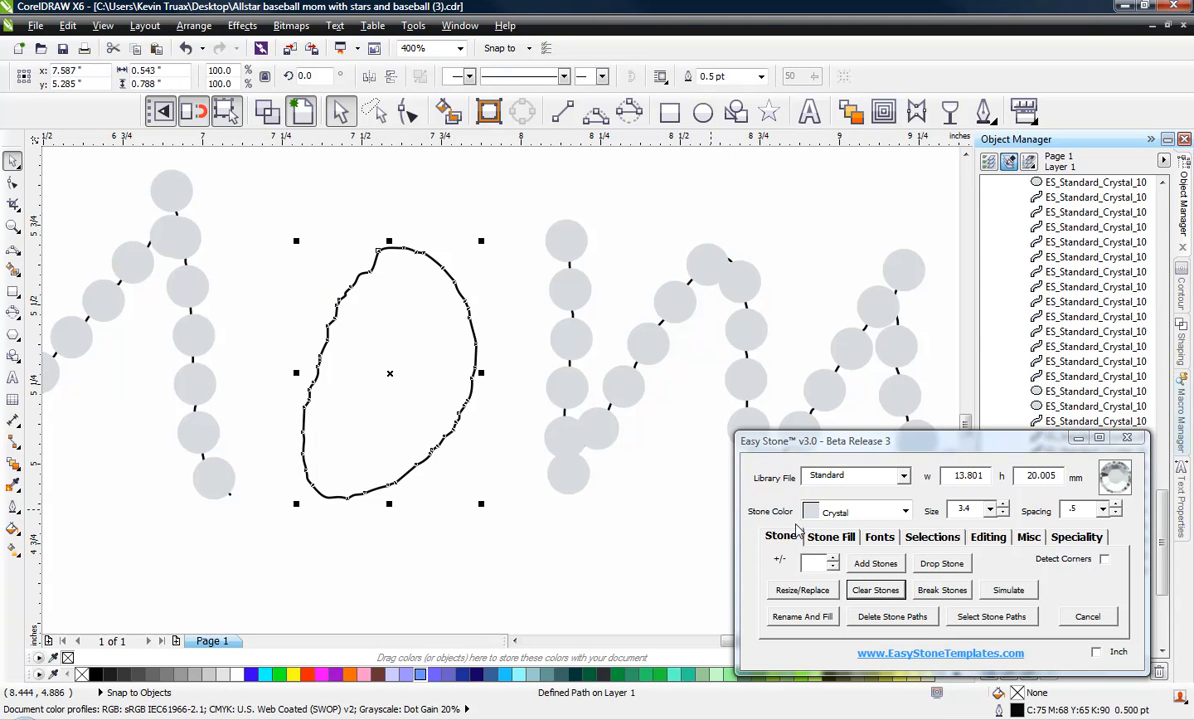
click(875, 564)
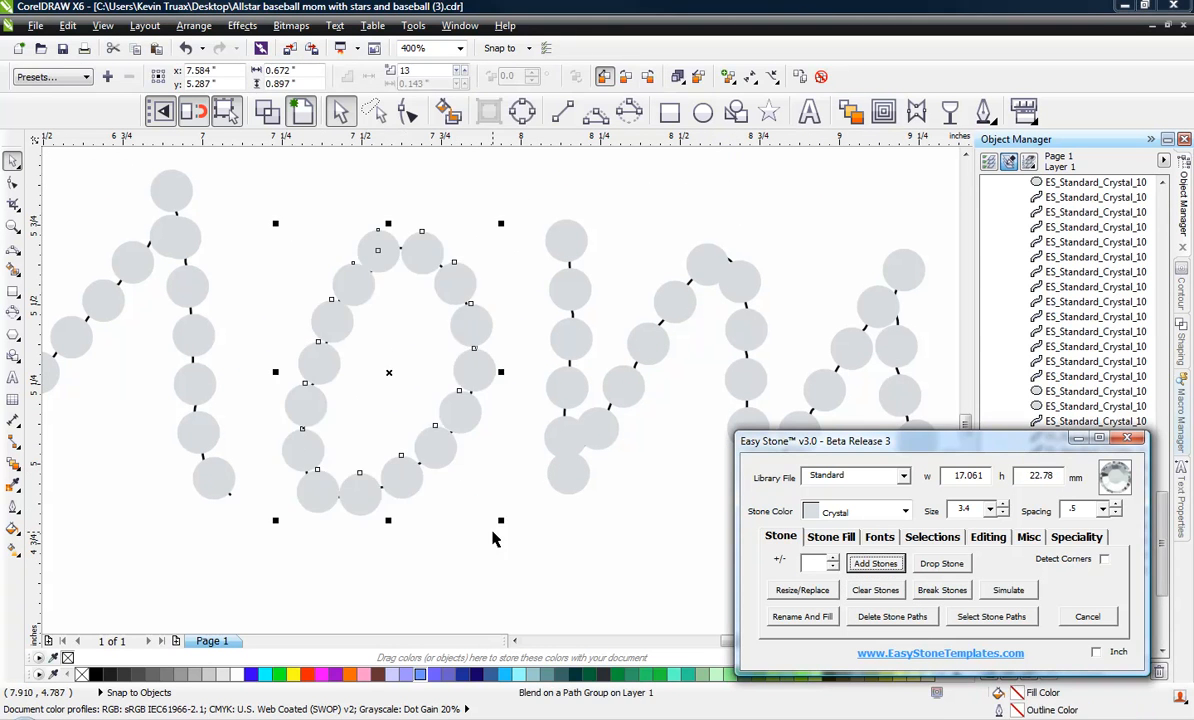
- Reduce the o's stone count by two to open up the spacing, and delete the o's stone path
click(435, 448)
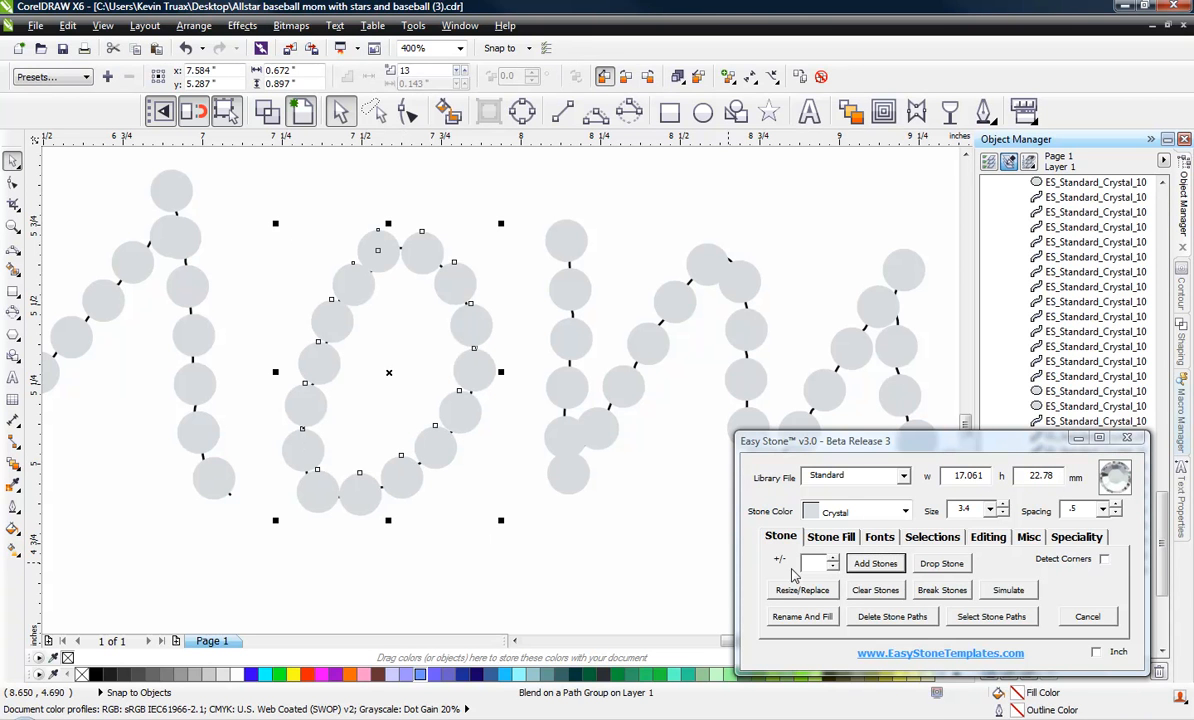
click(834, 568)
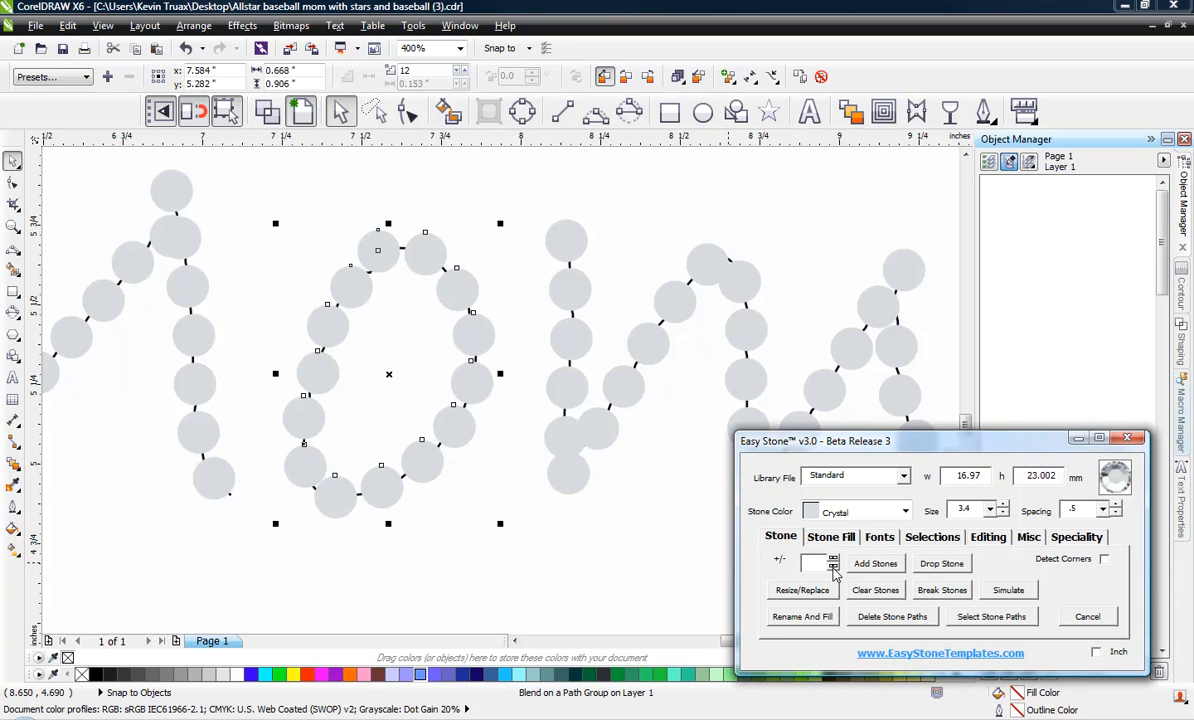
click(834, 568)
click(450, 594)
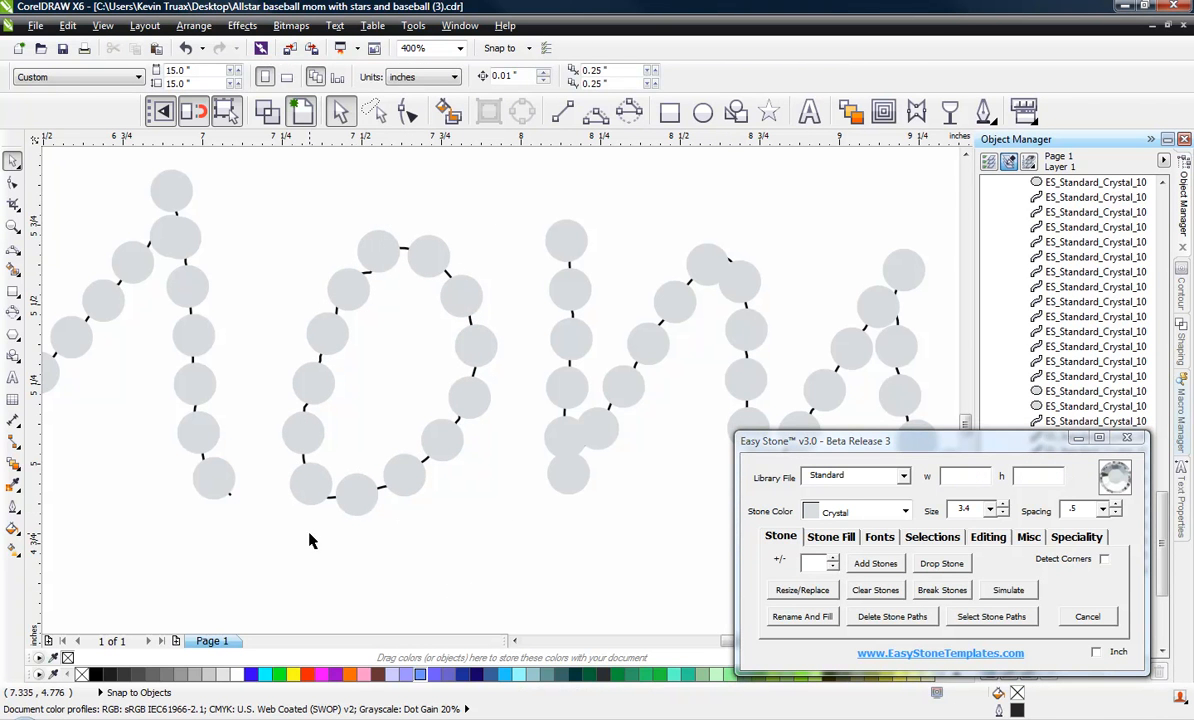
click(416, 380)
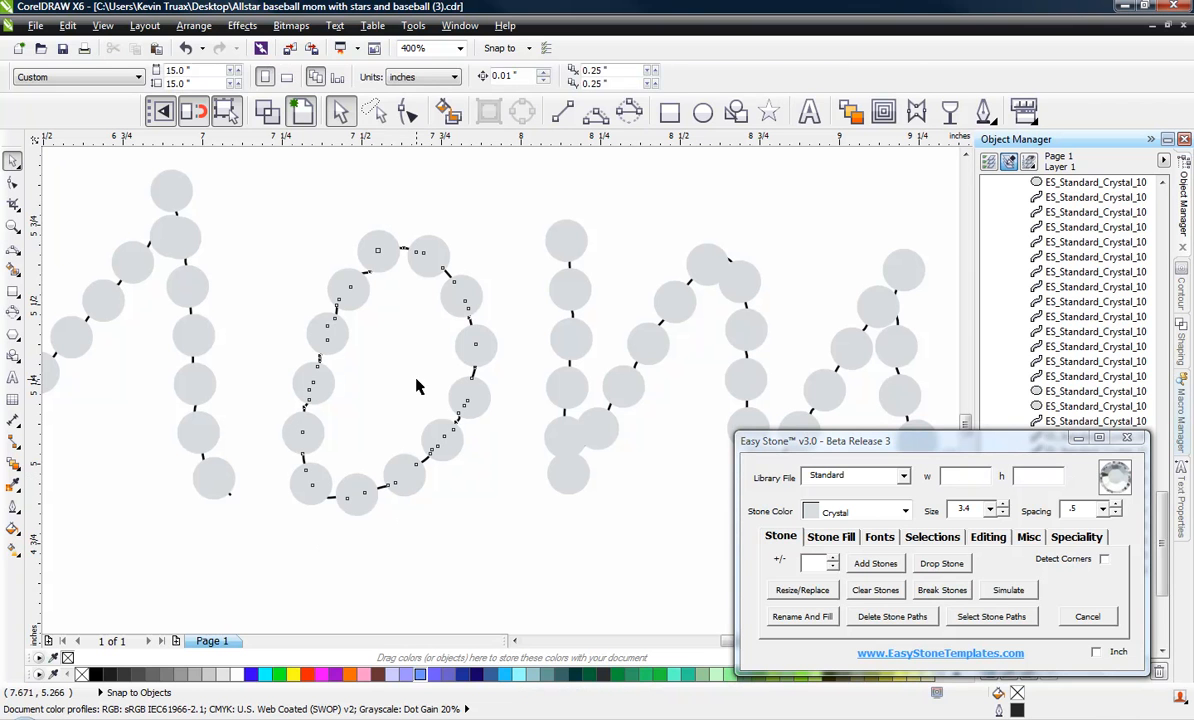
click(475, 437)
click(474, 412)
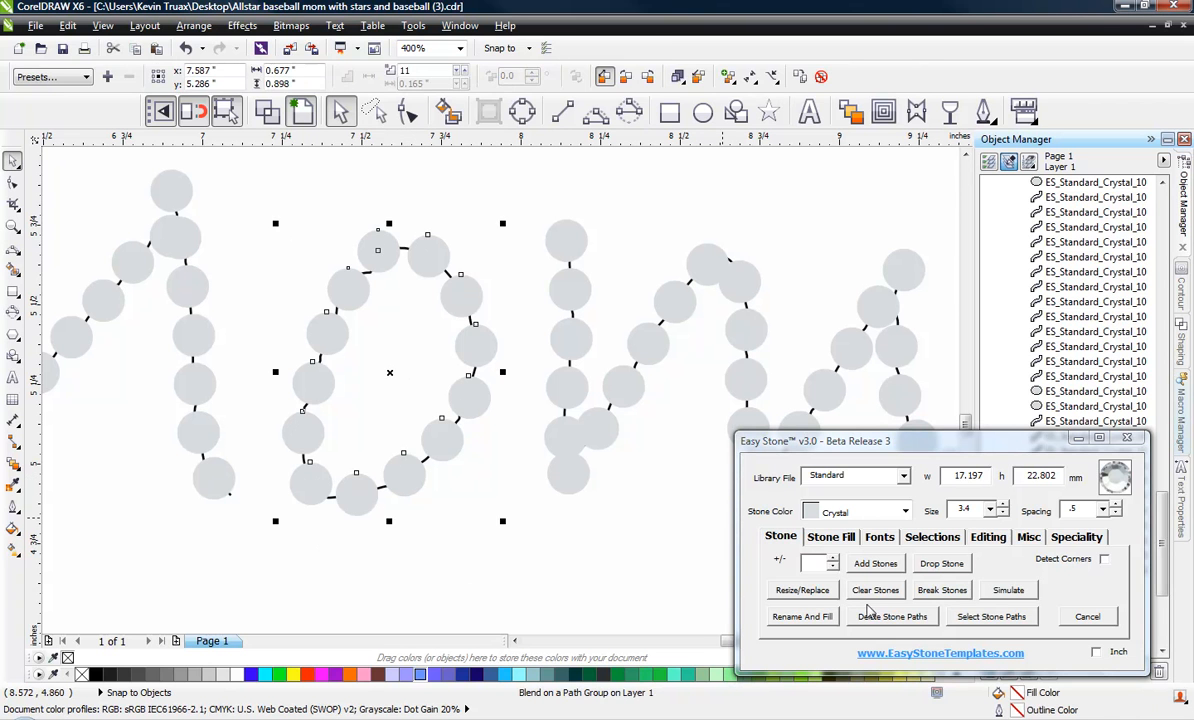
click(884, 616)
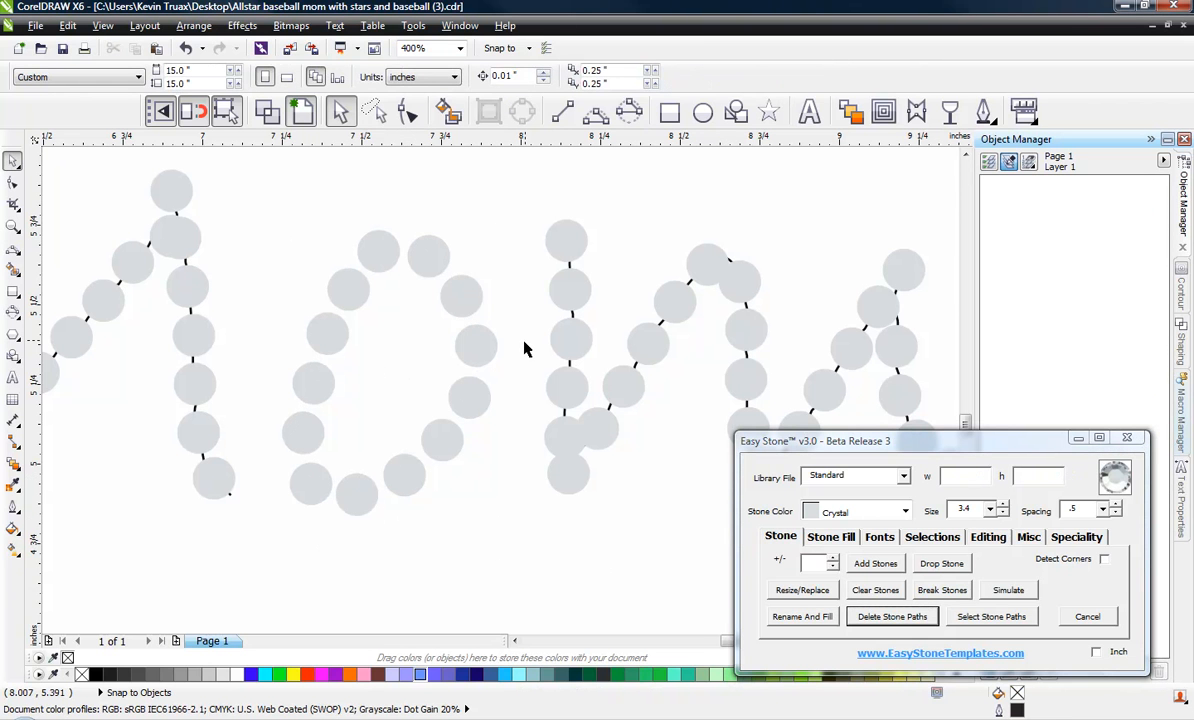
- Move the o's upper stones individually by small amounts to smooth its curve and even out the gaps
scroll(307, 470, up, 2)
click(317, 500)
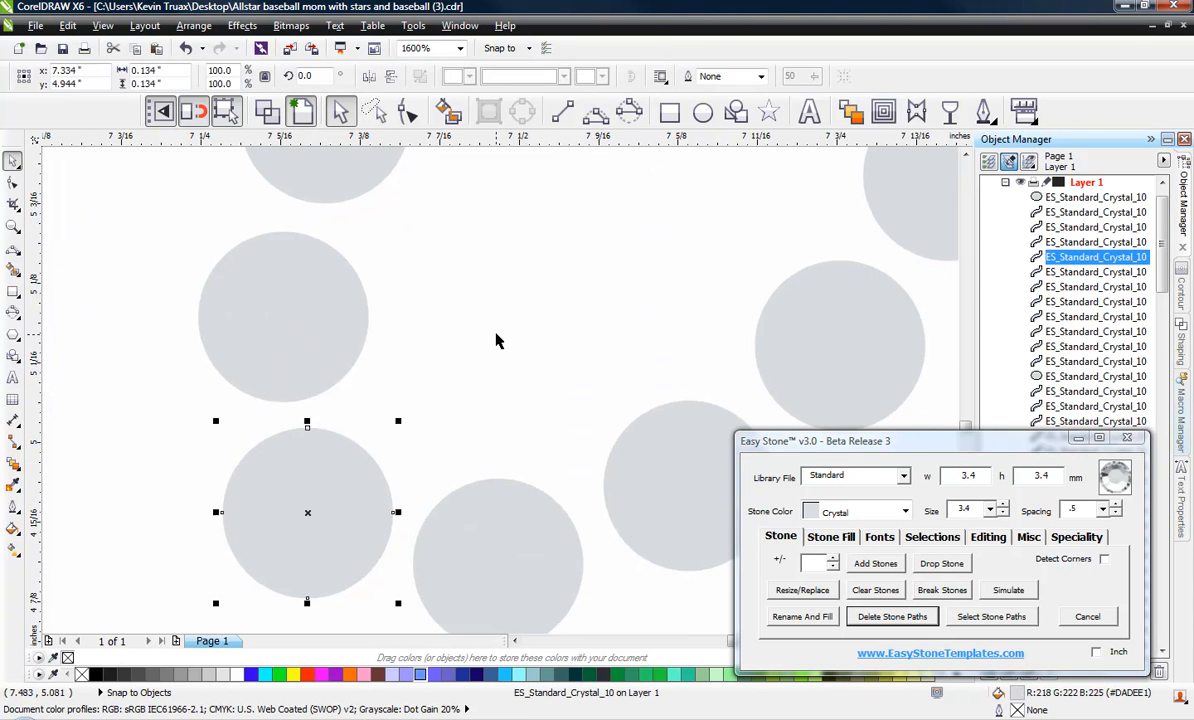
click(583, 403)
scroll(583, 403, down, 2)
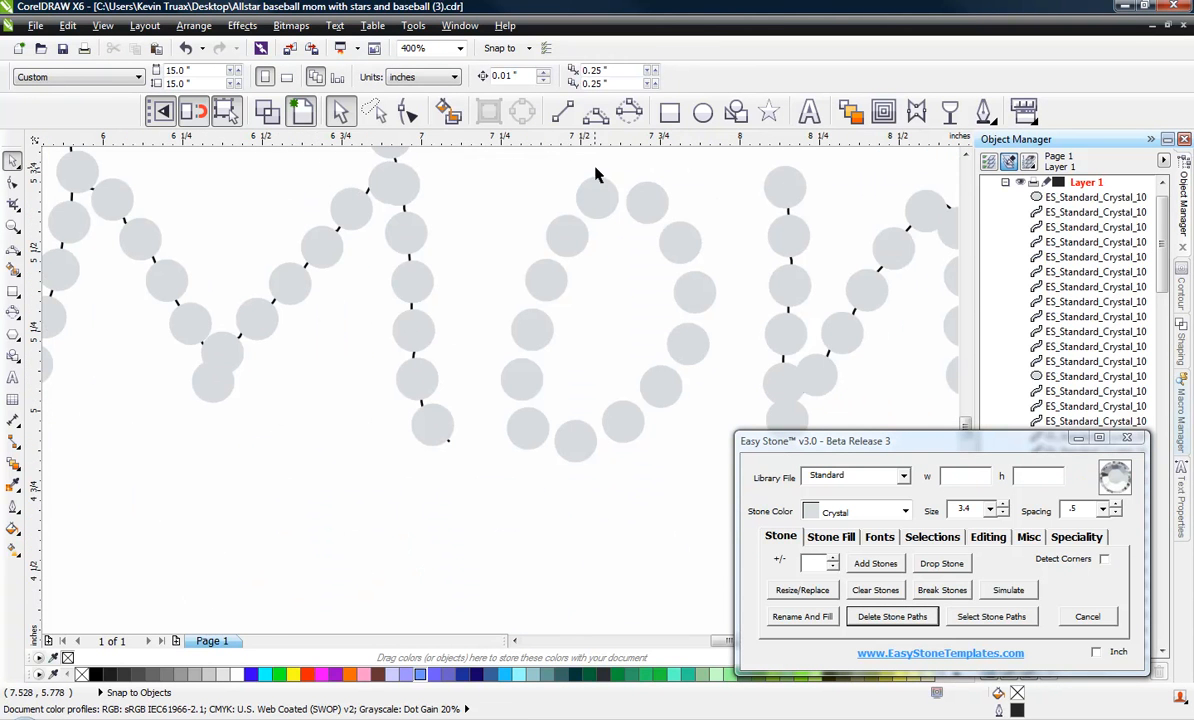
scroll(595, 175, up, 2)
click(600, 232)
click(747, 243)
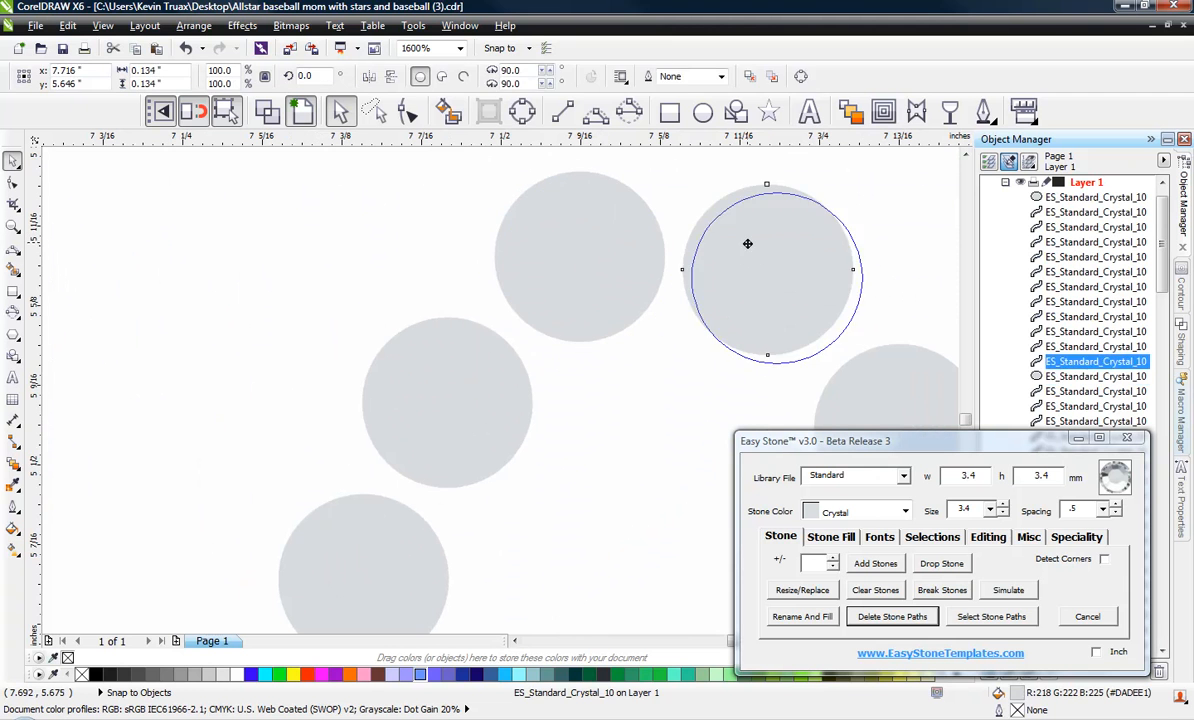
drag(747, 243, 747, 244)
drag(630, 238, 634, 254)
click(495, 391)
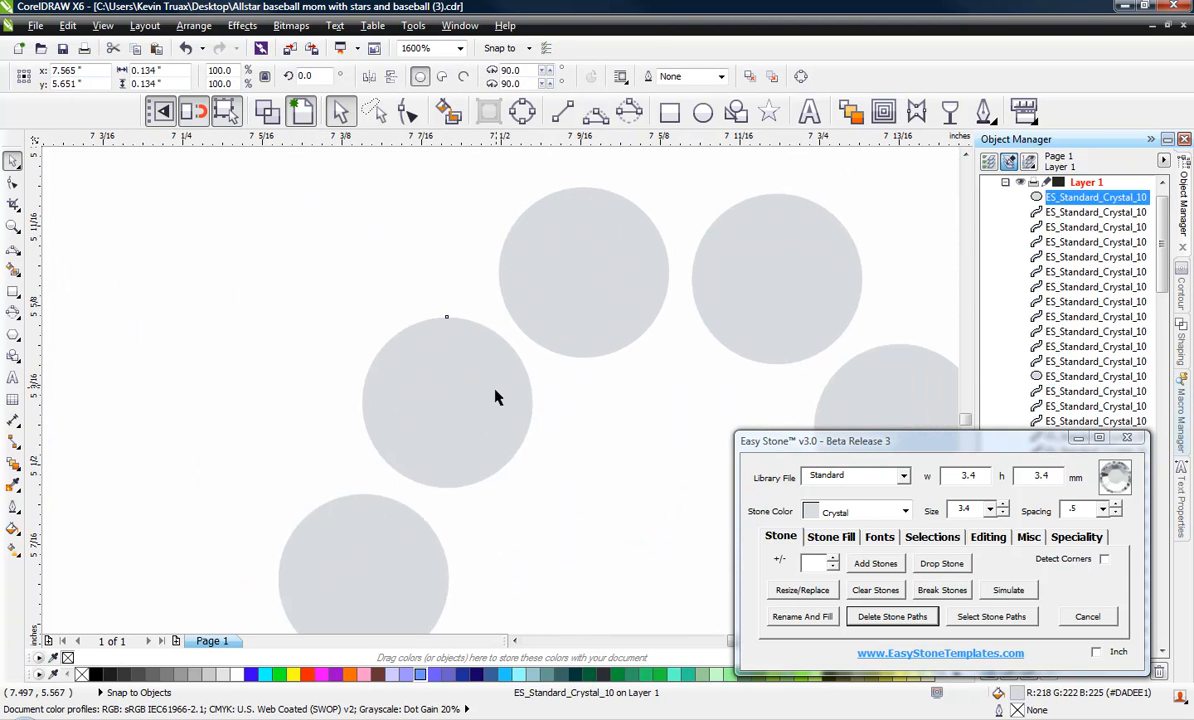
drag(495, 391, 496, 395)
click(616, 443)
scroll(485, 312, down, 3)
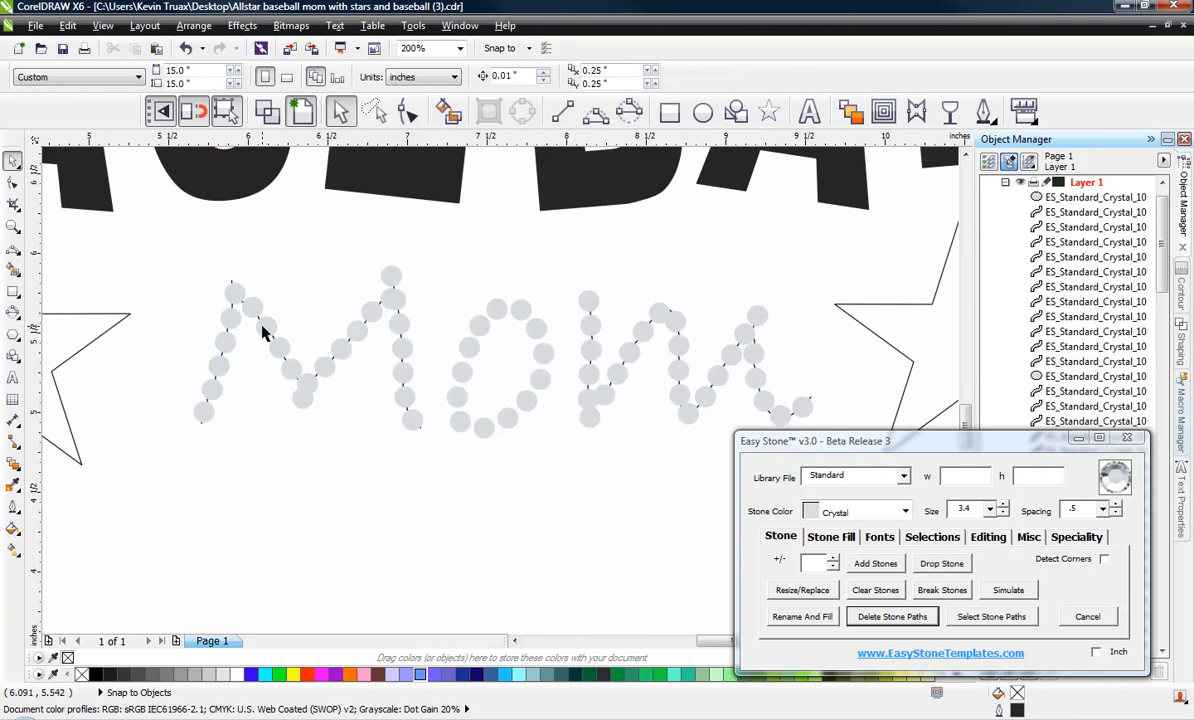
- Delete the stone paths of the M in Mom, keeping its stones
scroll(264, 333, up, 1)
scroll(346, 462, down, 1)
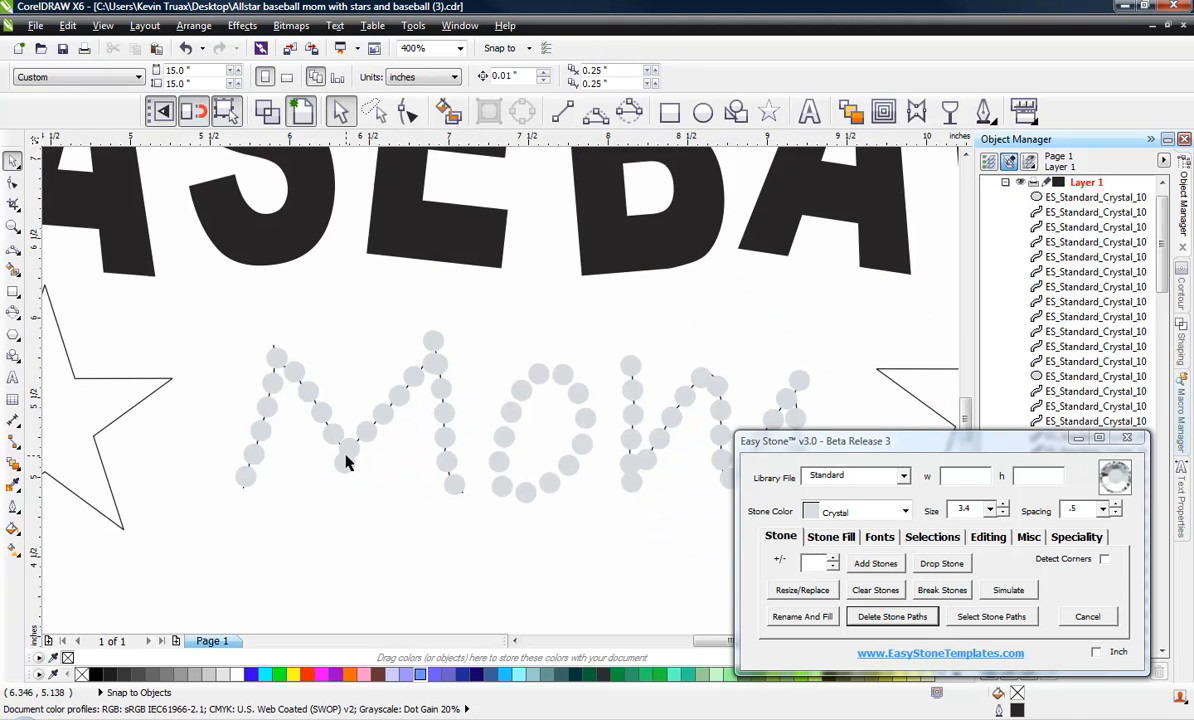
drag(202, 287, 484, 546)
click(857, 620)
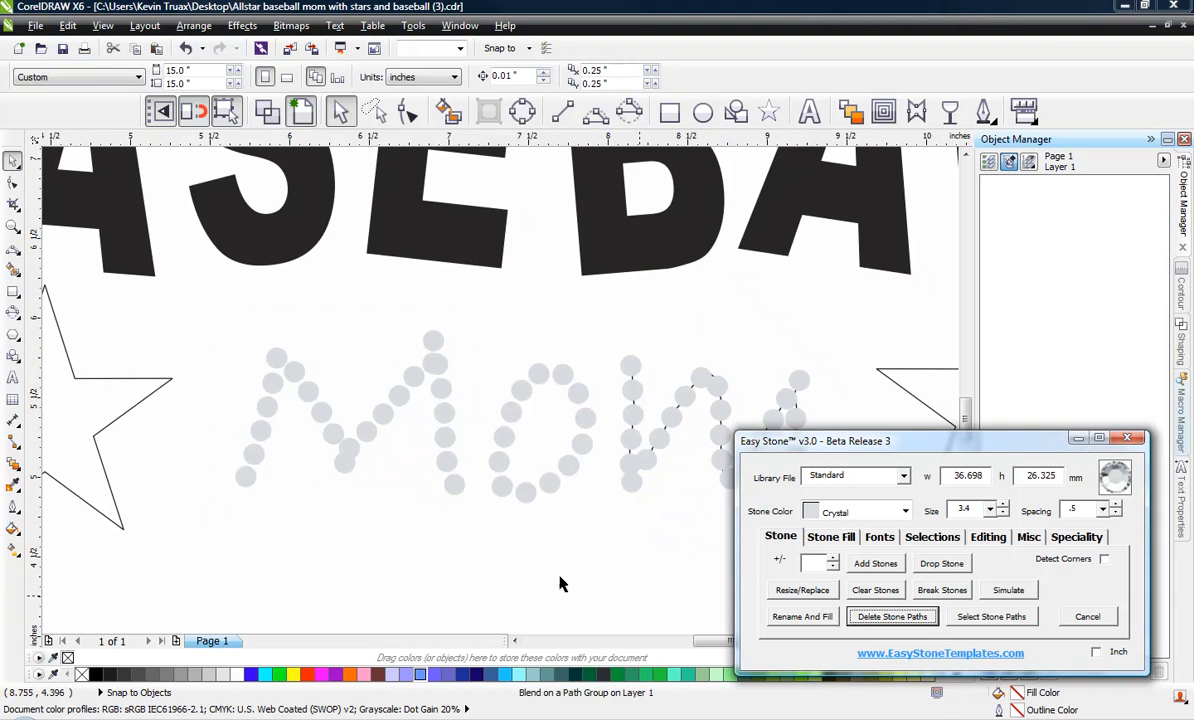
- Center the upper stone at the M's middle vertex slightly lower and delete the extra stone it overlaps
scroll(380, 465, up, 3)
drag(391, 385, 410, 409)
click(338, 506)
key(Delete)
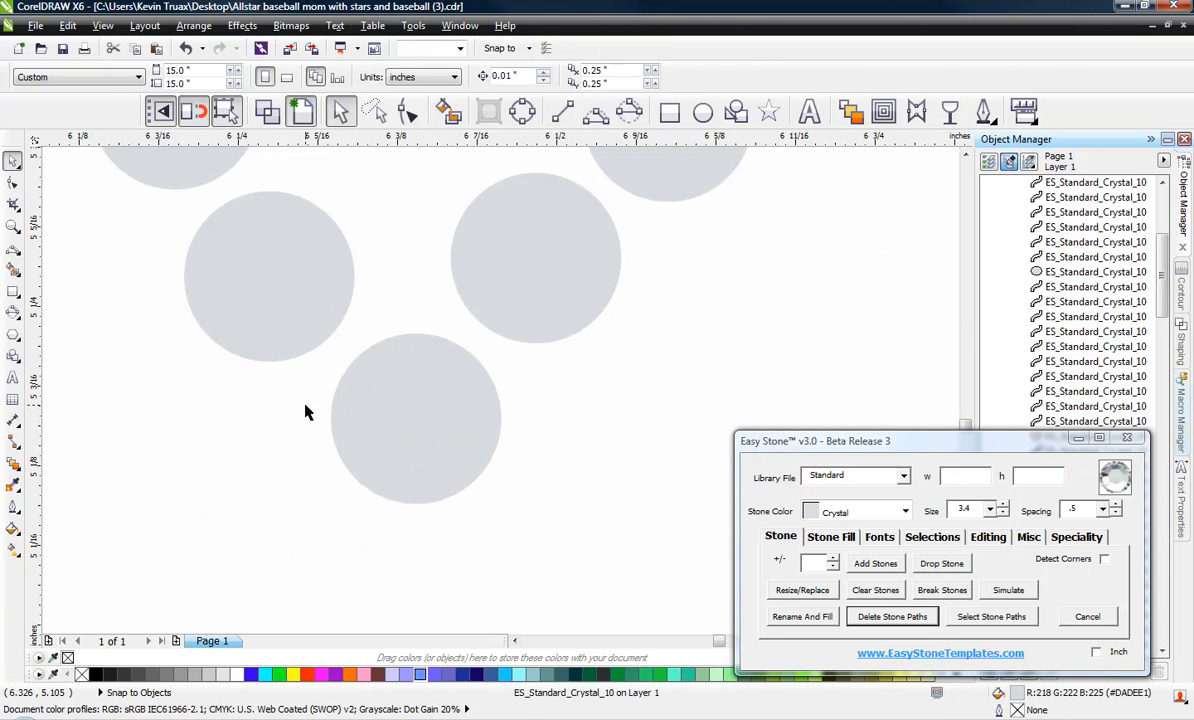
- Spread out the overlapping stones at the M's second peak so the diagonal, top stone and outer leg separate evenly
scroll(304, 411, down, 2)
scroll(531, 232, up, 1)
scroll(499, 286, up, 1)
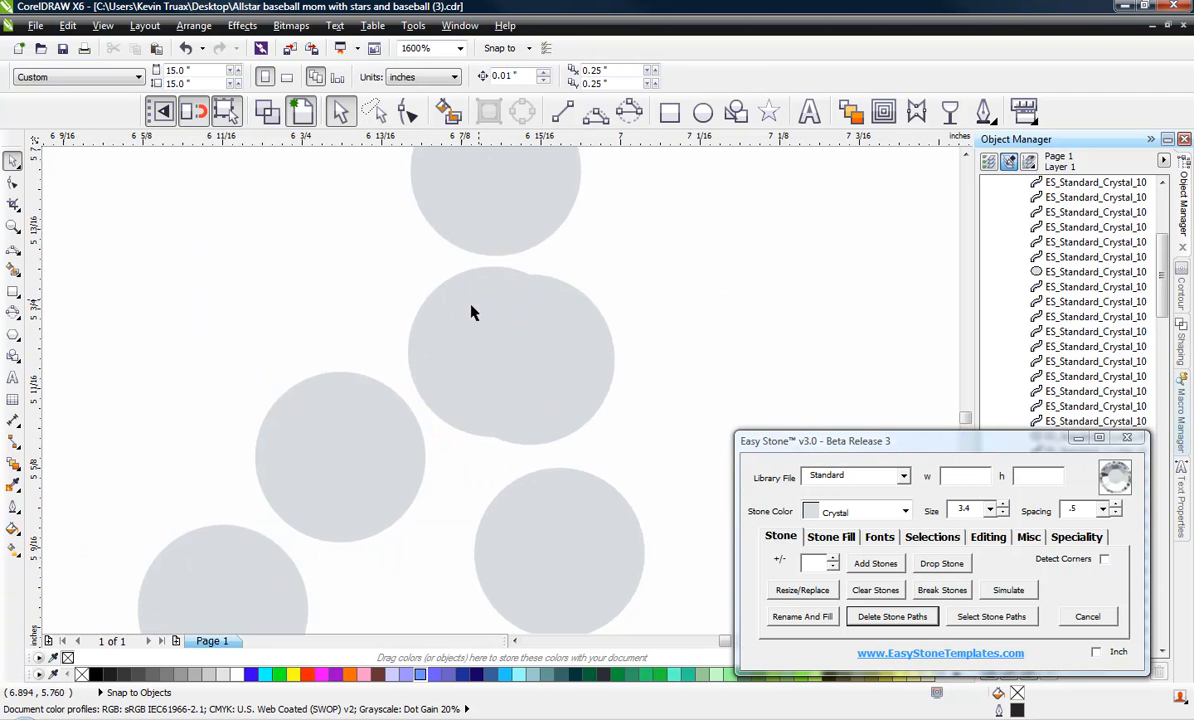
drag(434, 301, 372, 246)
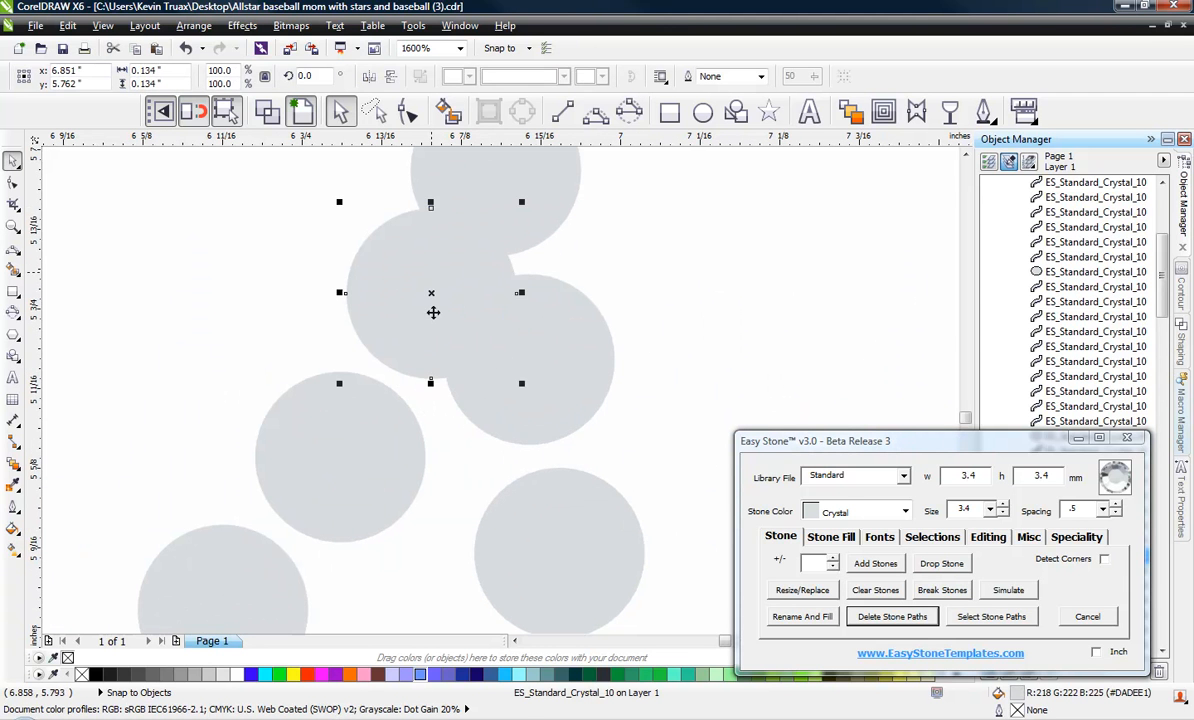
drag(505, 314, 540, 319)
drag(394, 305, 357, 294)
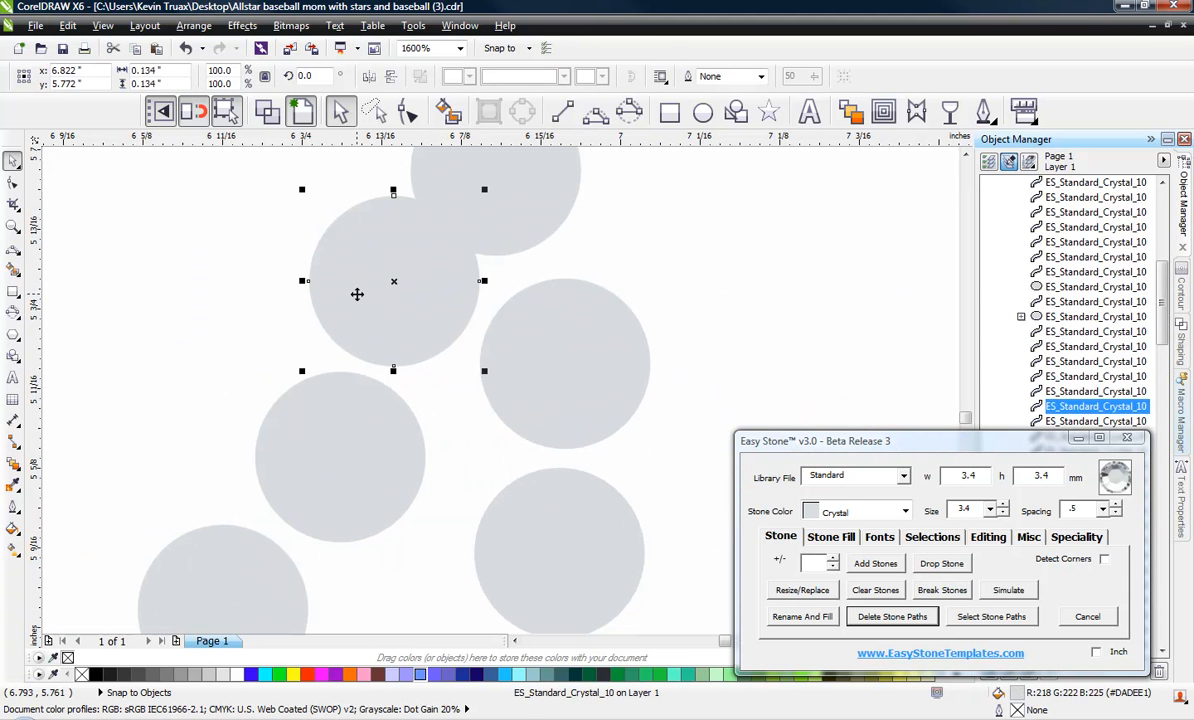
drag(476, 200, 581, 245)
click(738, 283)
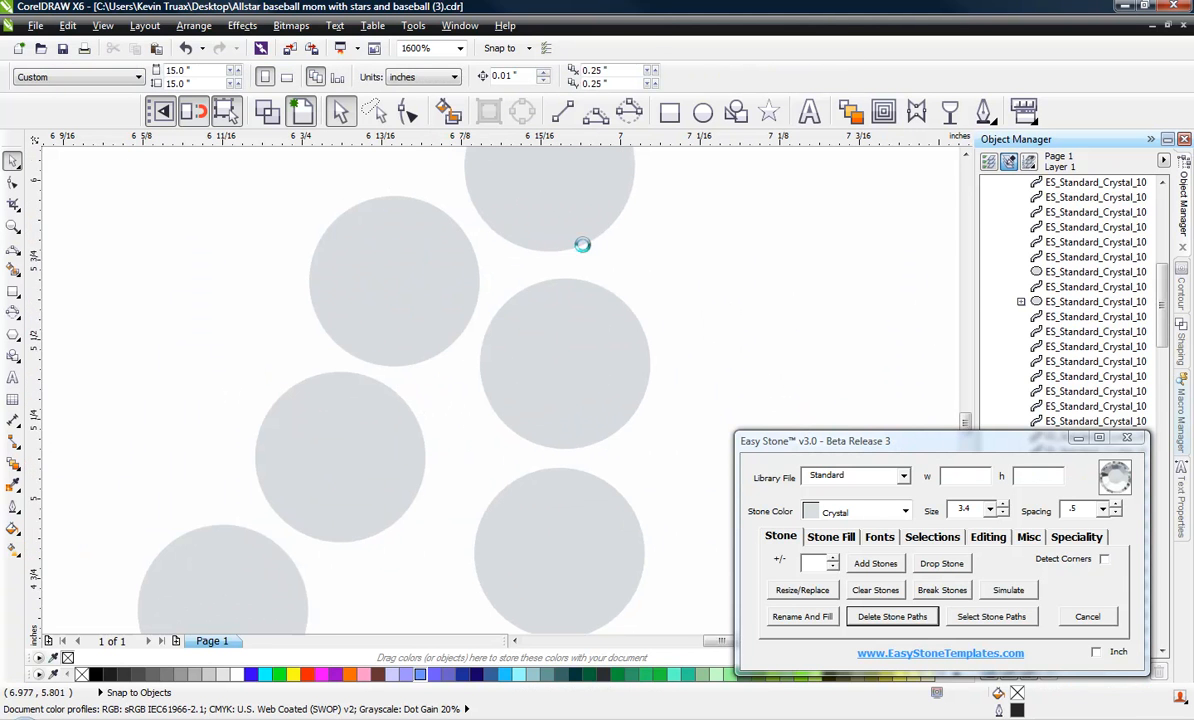
- Move the top stone of the M's first peak slightly away from the diagonal stone beside it
scroll(568, 289, down, 3)
scroll(425, 267, up, 3)
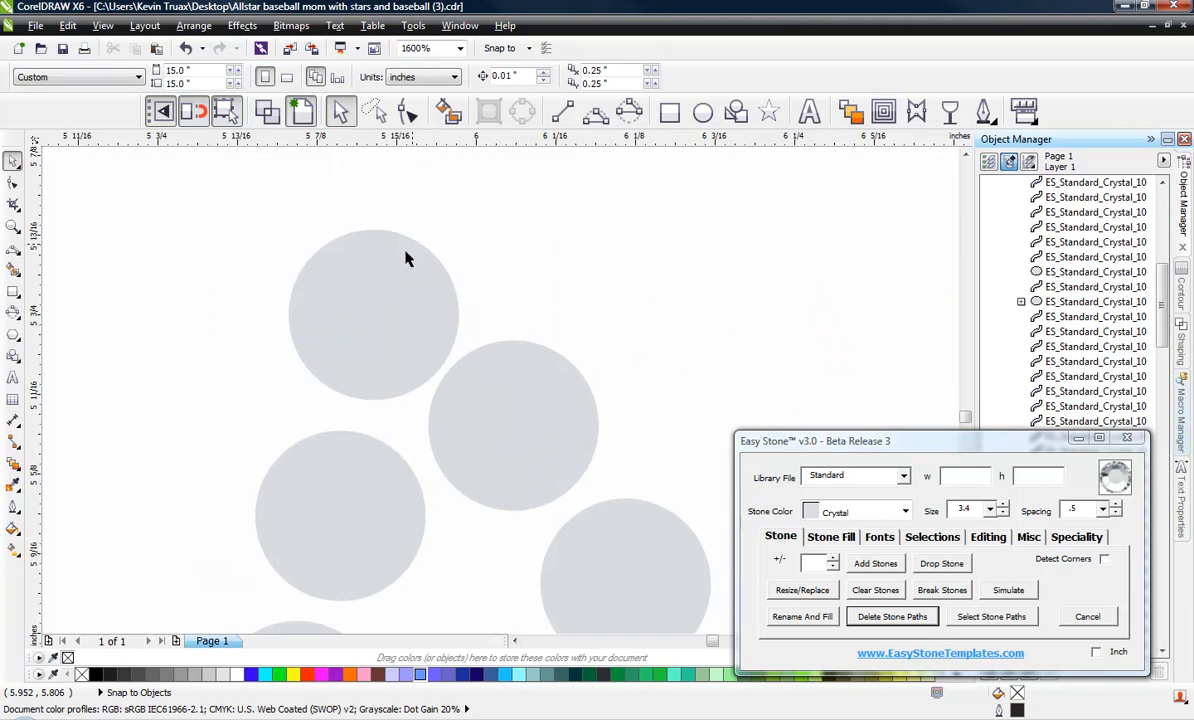
click(365, 275)
click(520, 248)
scroll(250, 255, down, 2)
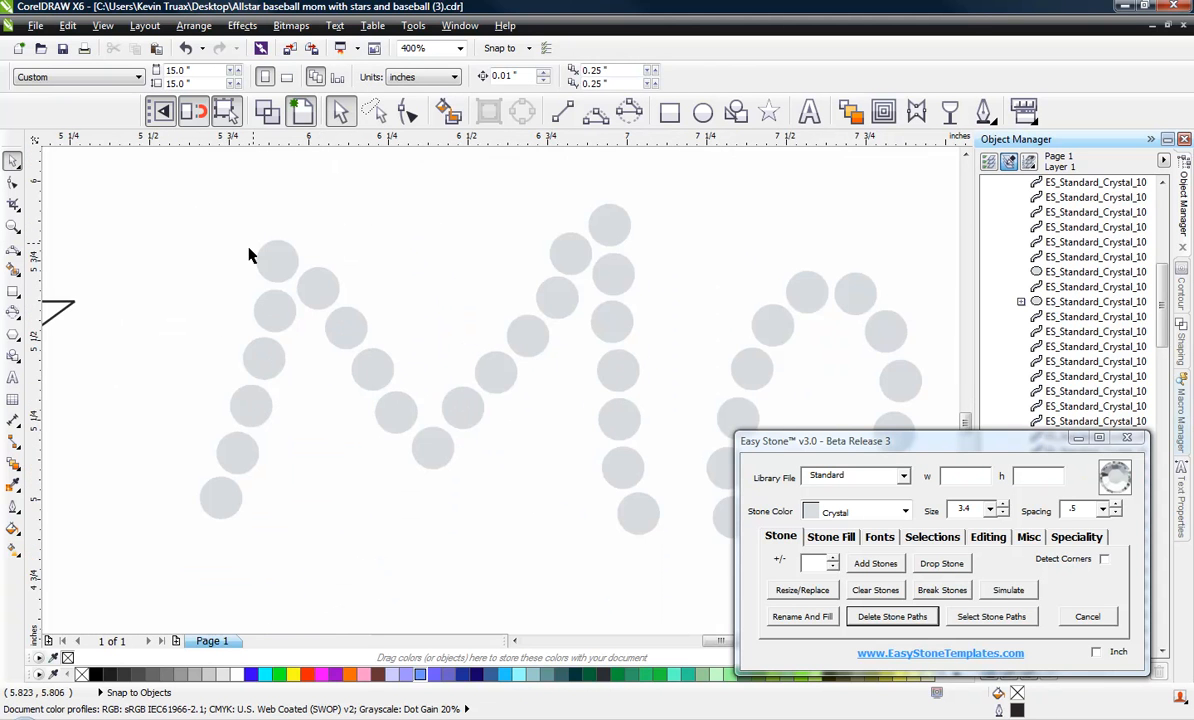
- Adjust the upper stones of the M's second diagonal individually to even out their spacing
scroll(218, 321, down, 1)
scroll(449, 293, up, 2)
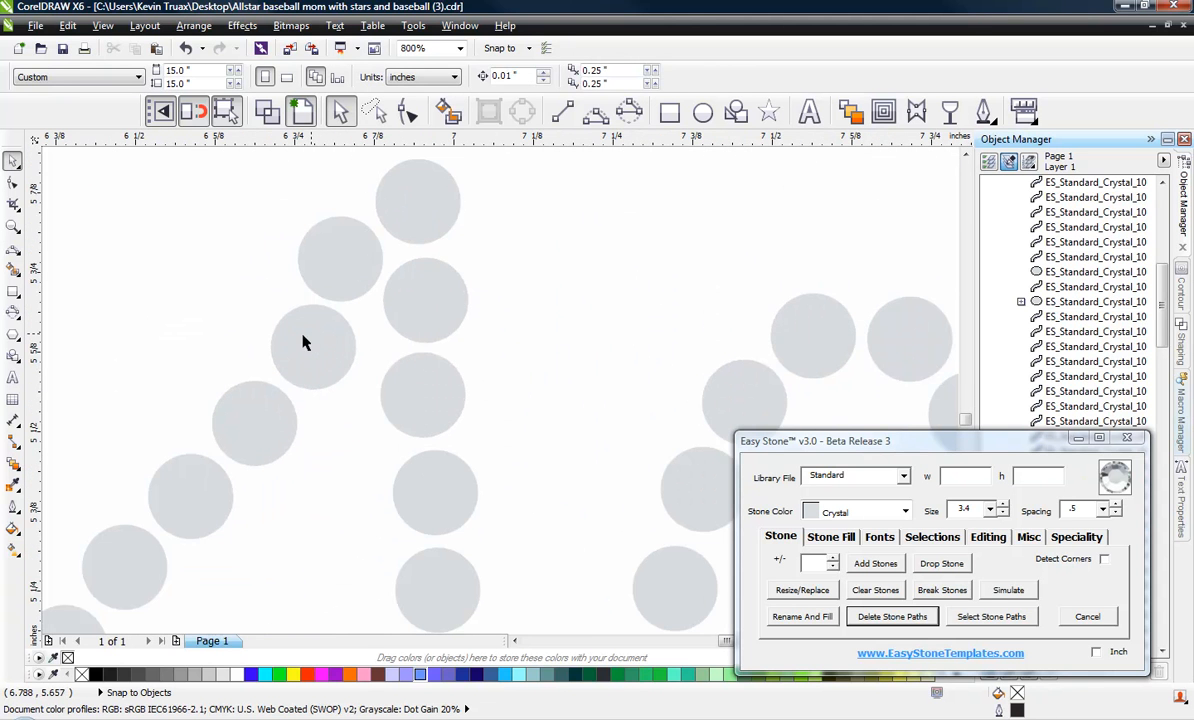
click(280, 336)
click(256, 413)
scroll(252, 409, up, 1)
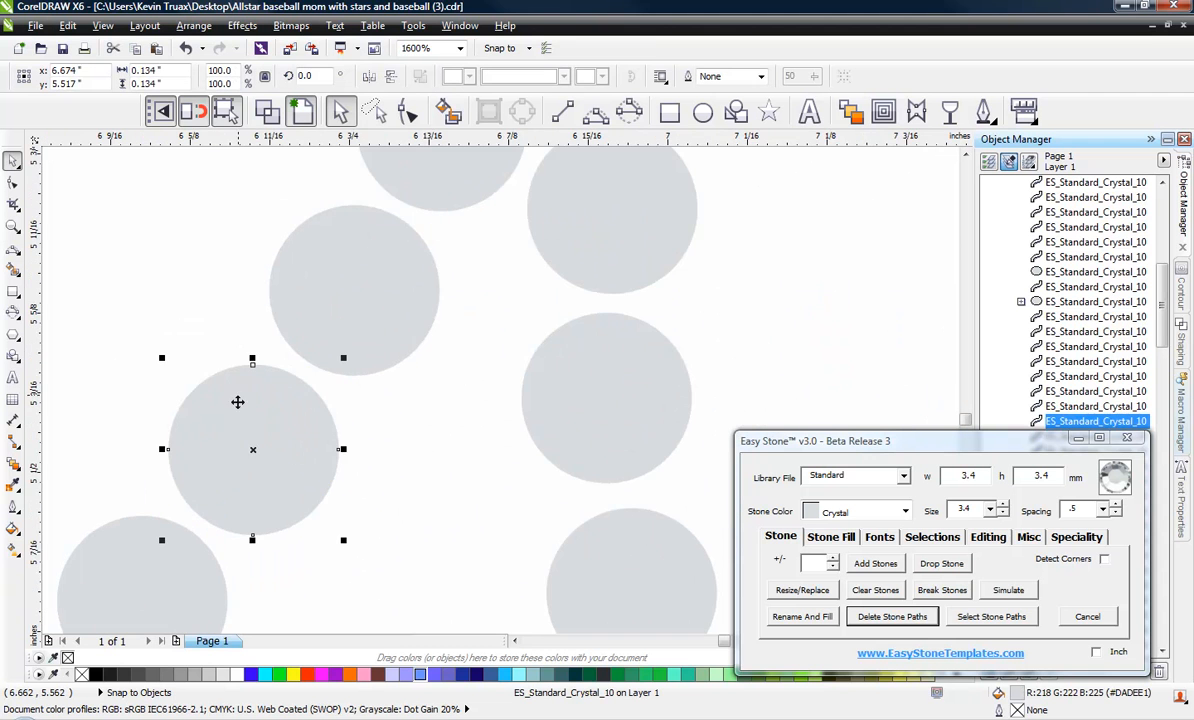
scroll(387, 410, down, 1)
click(387, 421)
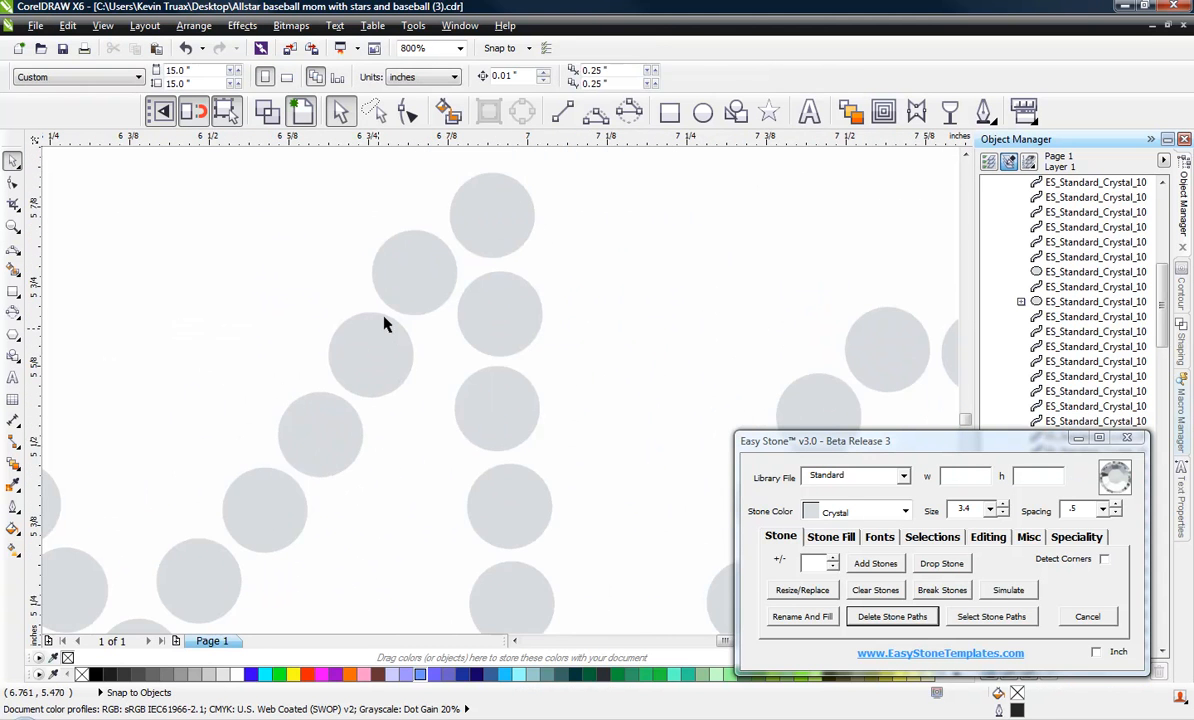
- Delete the stone paths of the final m in Mom, keeping its stones
scroll(387, 323, down, 1)
scroll(330, 312, down, 1)
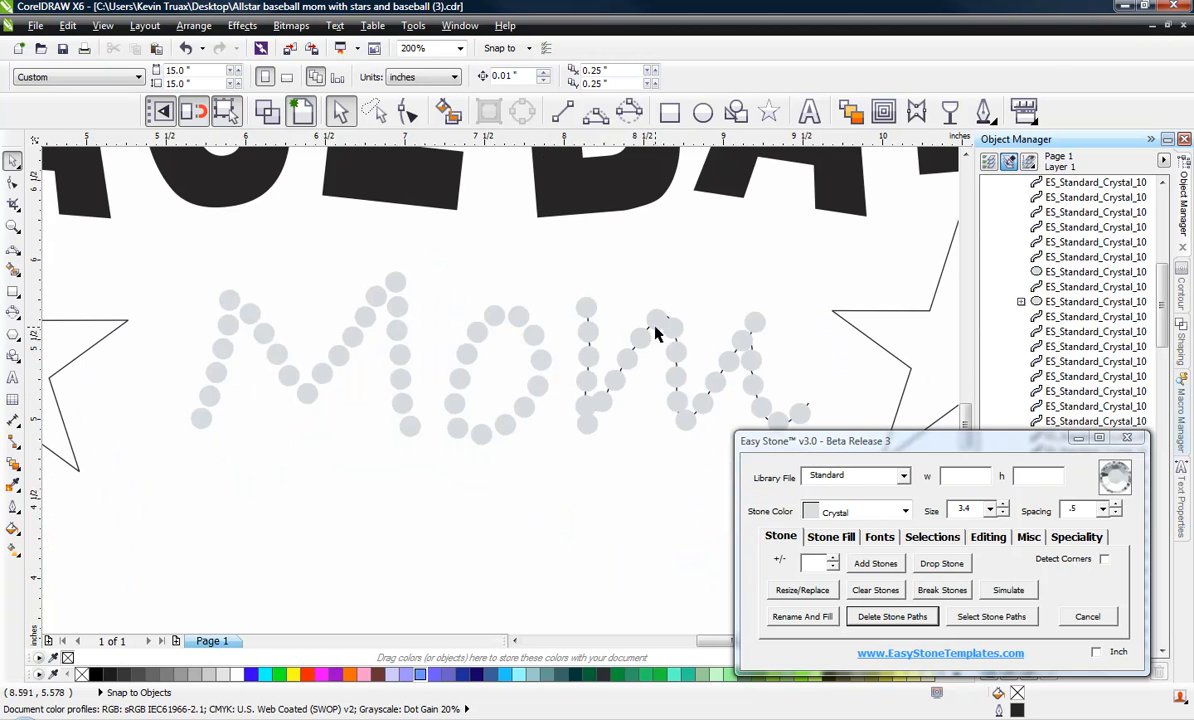
scroll(757, 322, down, 1)
scroll(755, 330, up, 1)
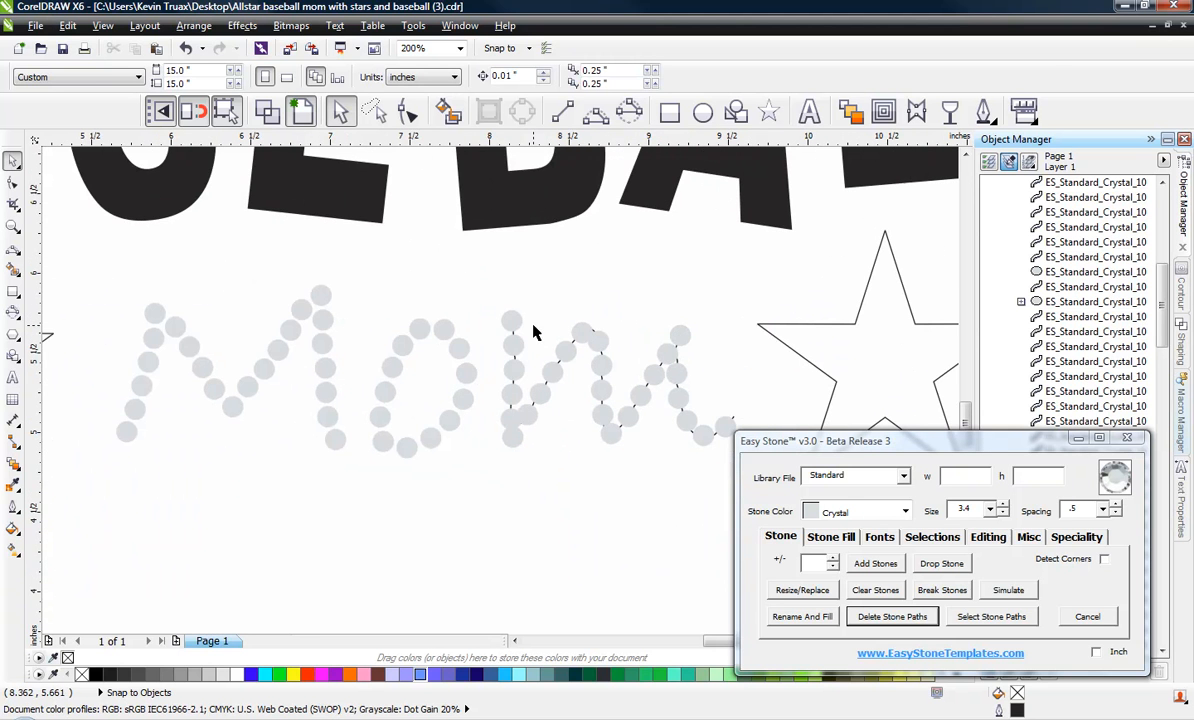
scroll(606, 317, down, 1)
scroll(683, 335, up, 1)
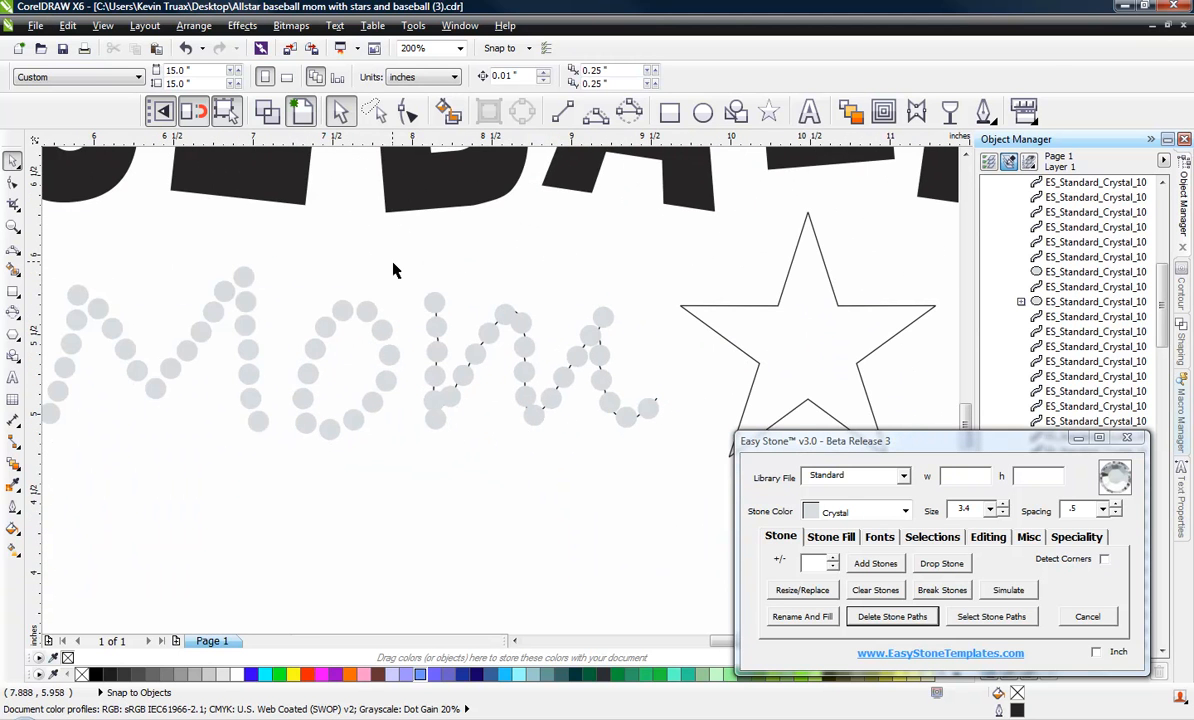
drag(393, 270, 661, 460)
click(892, 616)
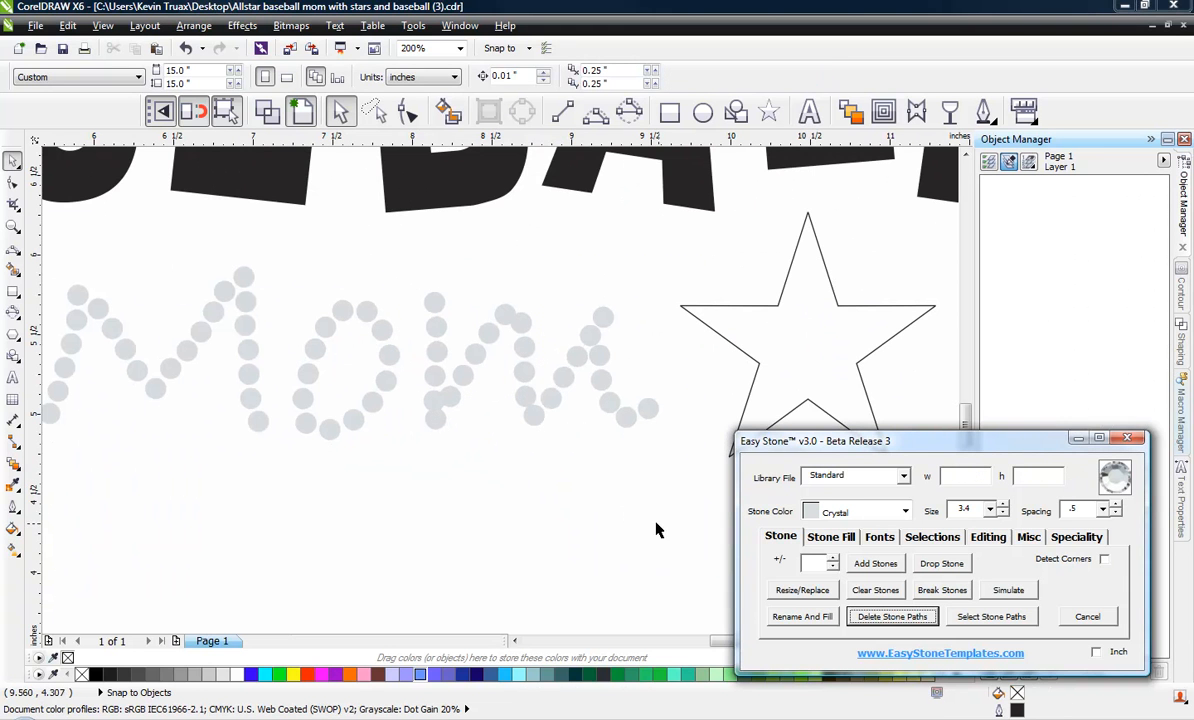
- Shift the final m's 20 stones beyond the stem about 0.05 inch right, away from the stem
drag(702, 256, 437, 474)
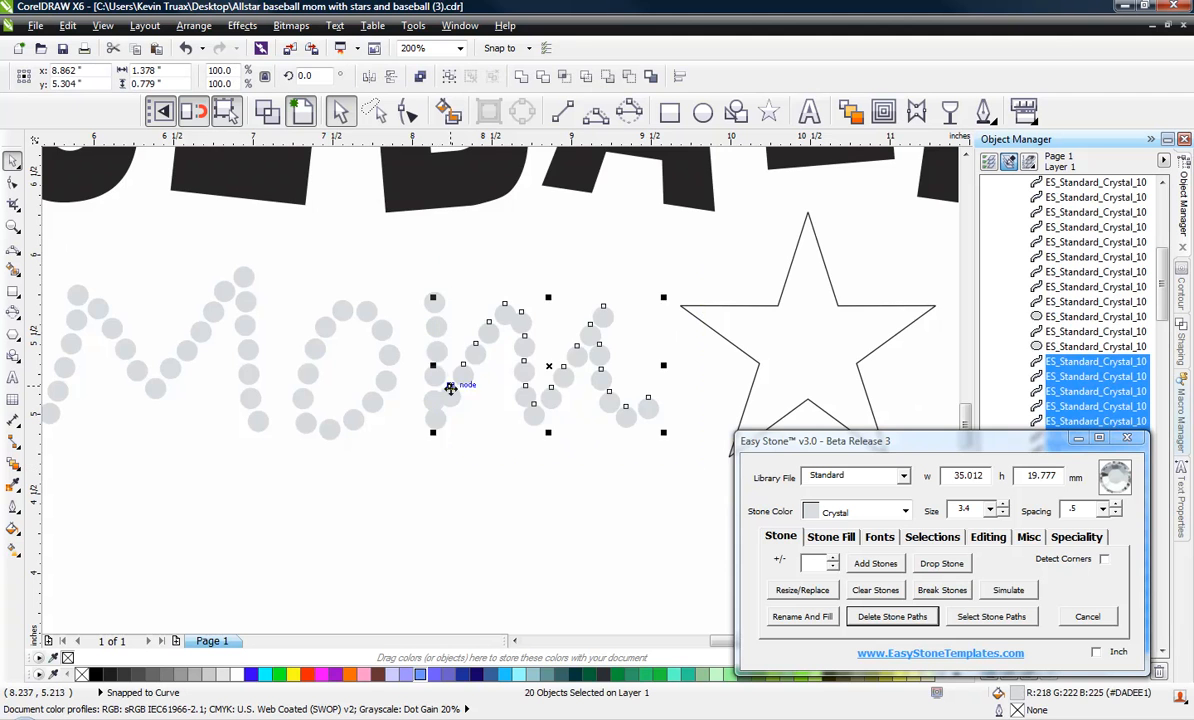
scroll(445, 390, up, 4)
click(405, 392)
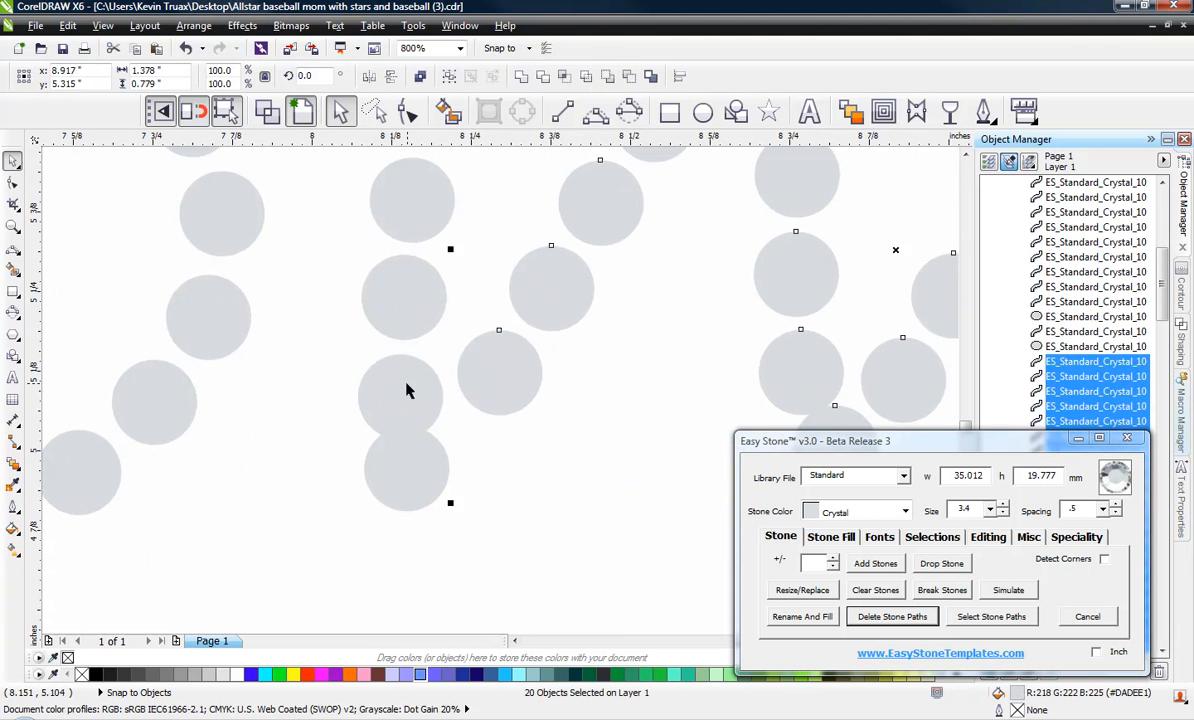
- Separate the two overlapping stones at the bottom of the final m's stem, aligning them with the stem
scroll(411, 386, up, 2)
drag(419, 377, 421, 377)
mouse_move(413, 541)
mouse_down()
mouse_move(413, 572)
mouse_move(410, 562)
mouse_up()
scroll(277, 456, down, 1)
scroll(277, 456, down, 1)
click(397, 469)
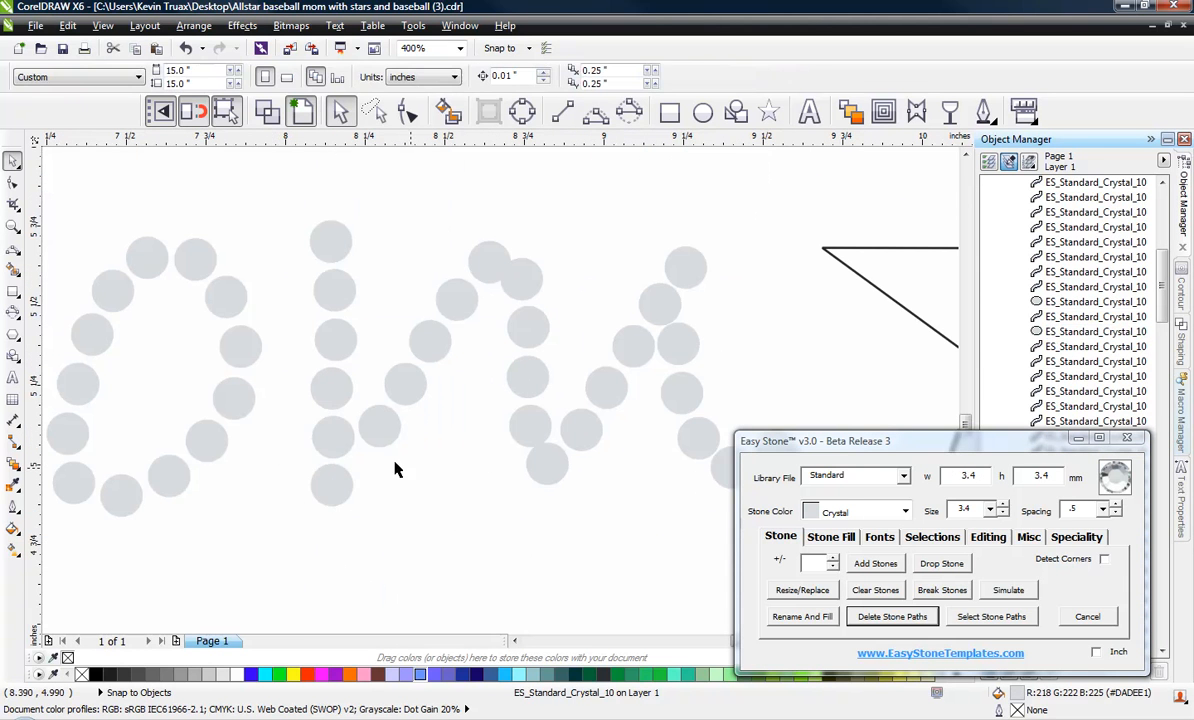
- Move the final m's 15 stones following the first peak slightly right and down to clear the overlap at the peak
scroll(378, 337, down, 1)
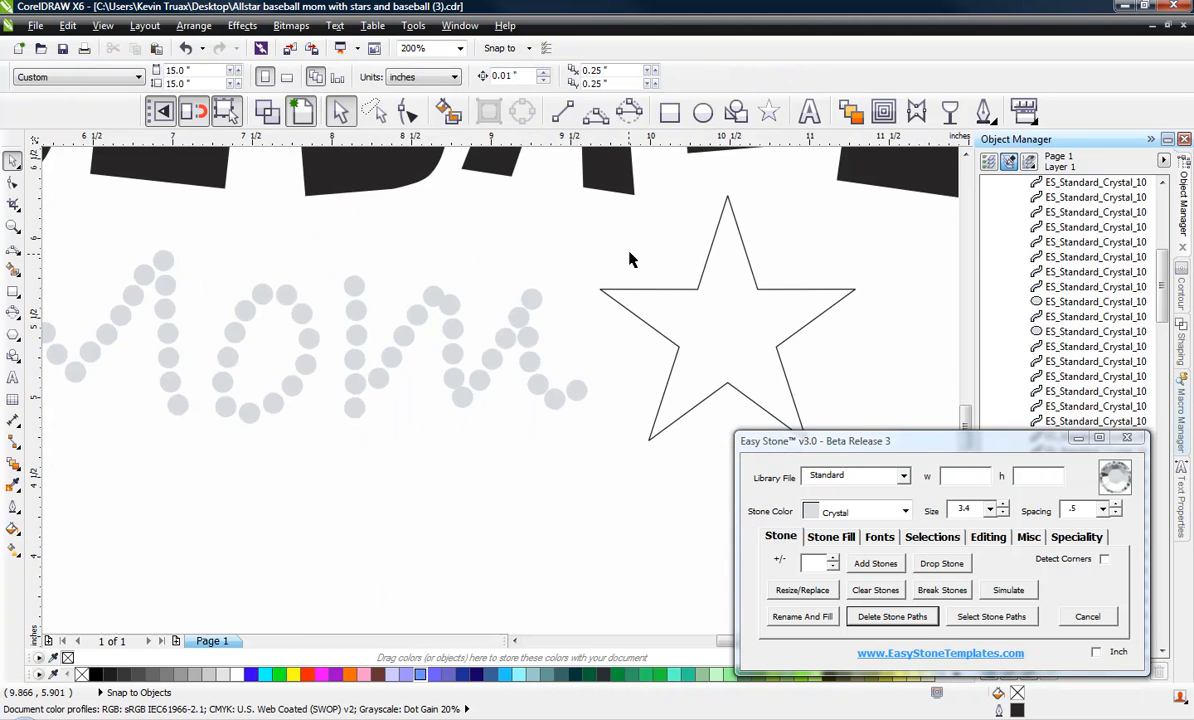
drag(580, 245, 440, 402)
scroll(445, 394, up, 3)
drag(337, 388, 372, 400)
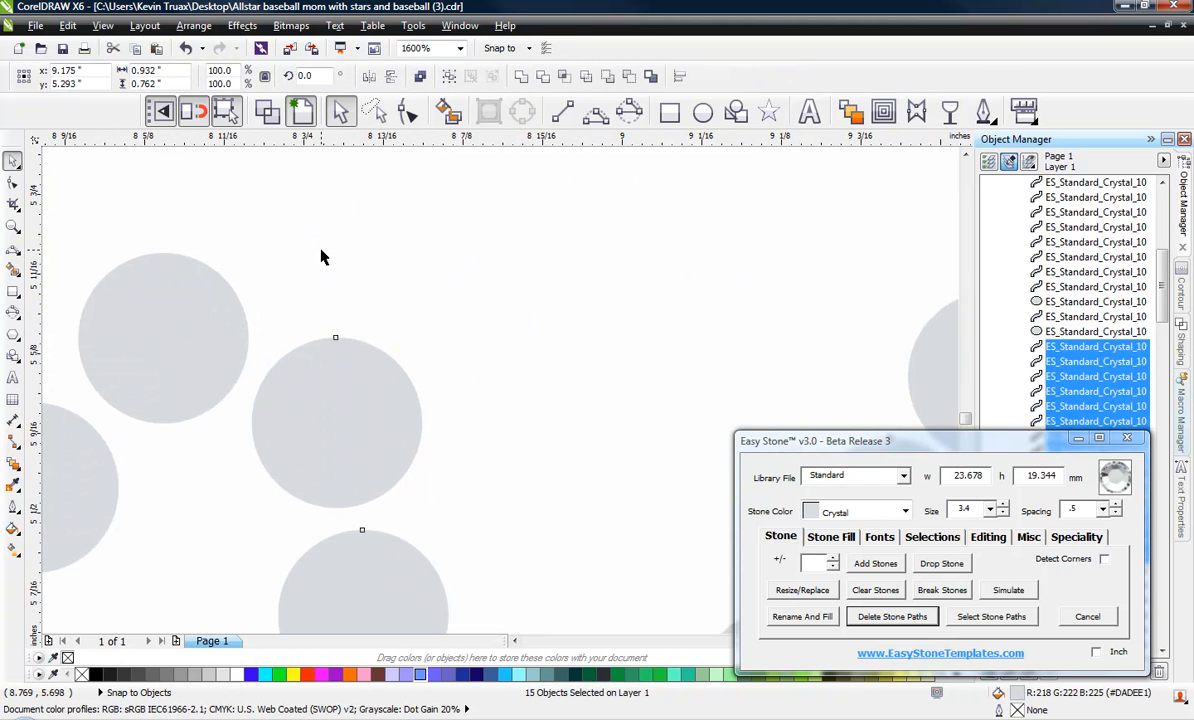
scroll(394, 320, down, 3)
click(394, 320)
- Lower the stone at the bottom of the final m's middle valley, centering it between its two neighbors
scroll(352, 487, up, 3)
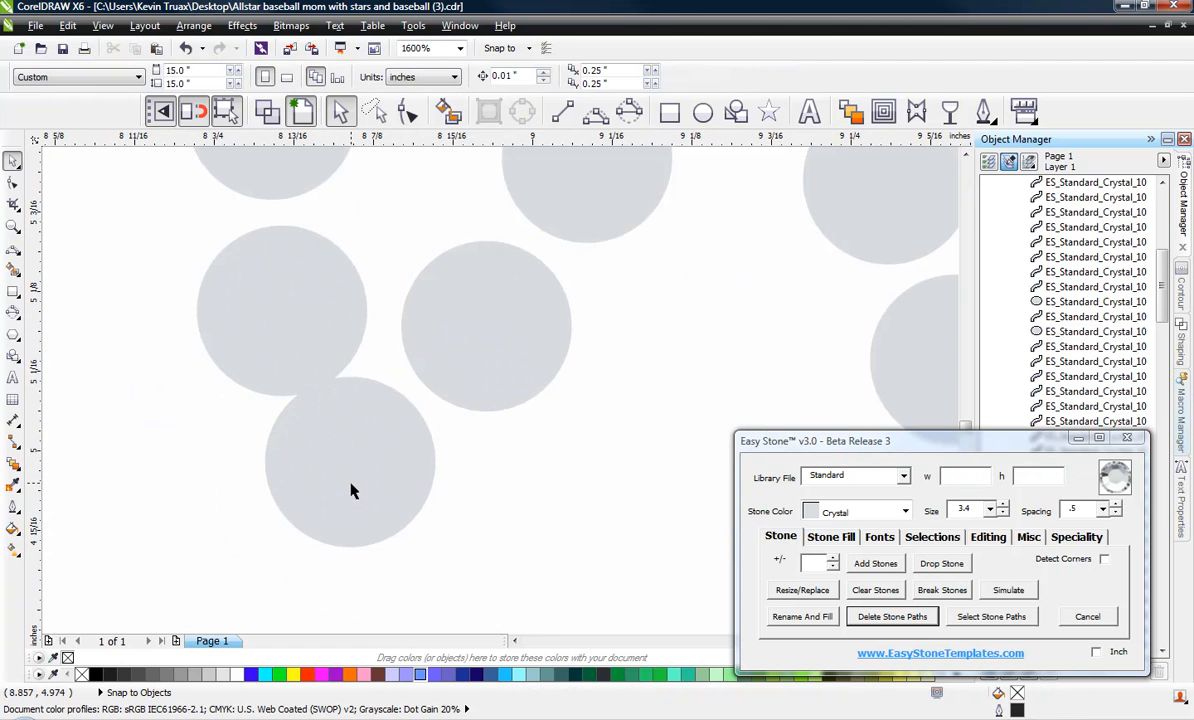
drag(352, 490, 363, 510)
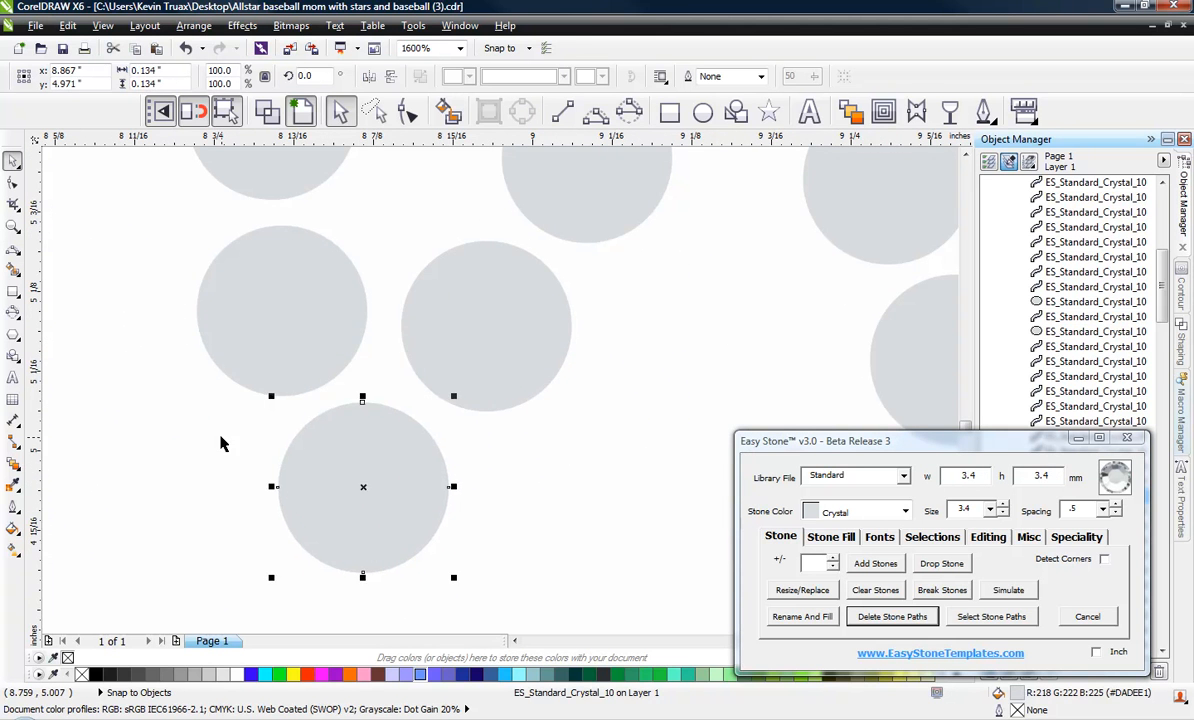
scroll(370, 453, down, 2)
click(363, 454)
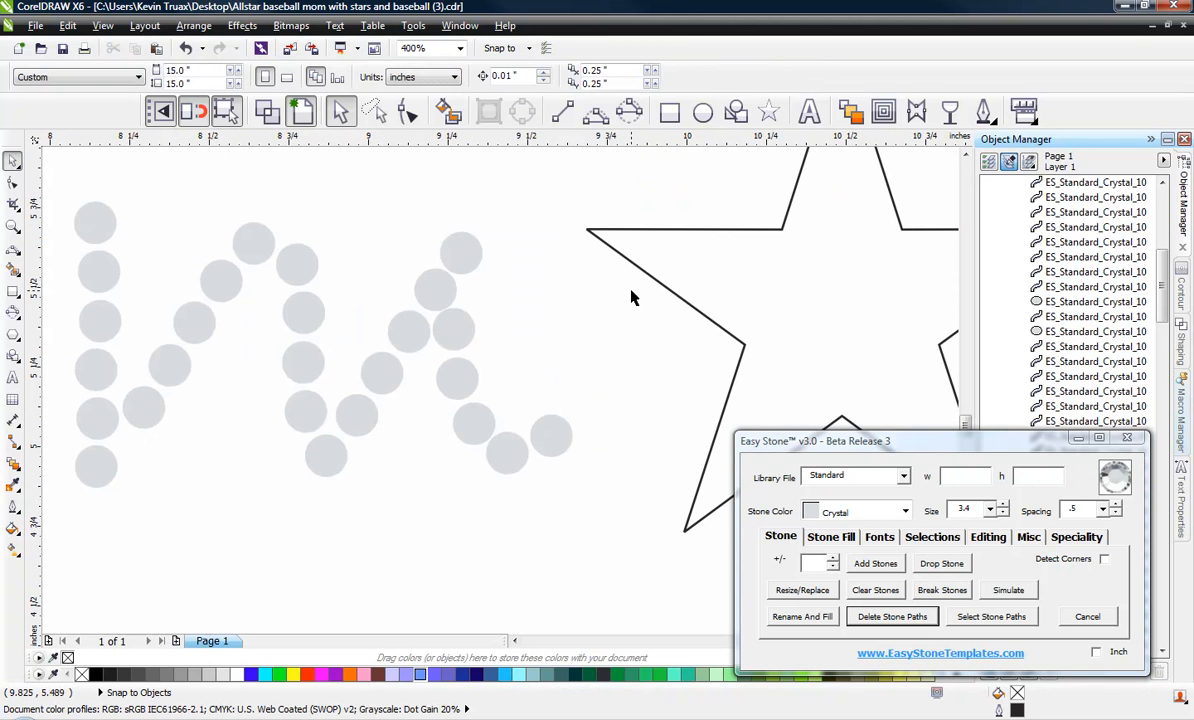
- Shift the five stones of the final m's last leg about 0.03 inch right, away from the diagonal
drag(631, 297, 426, 496)
scroll(424, 313, up, 2)
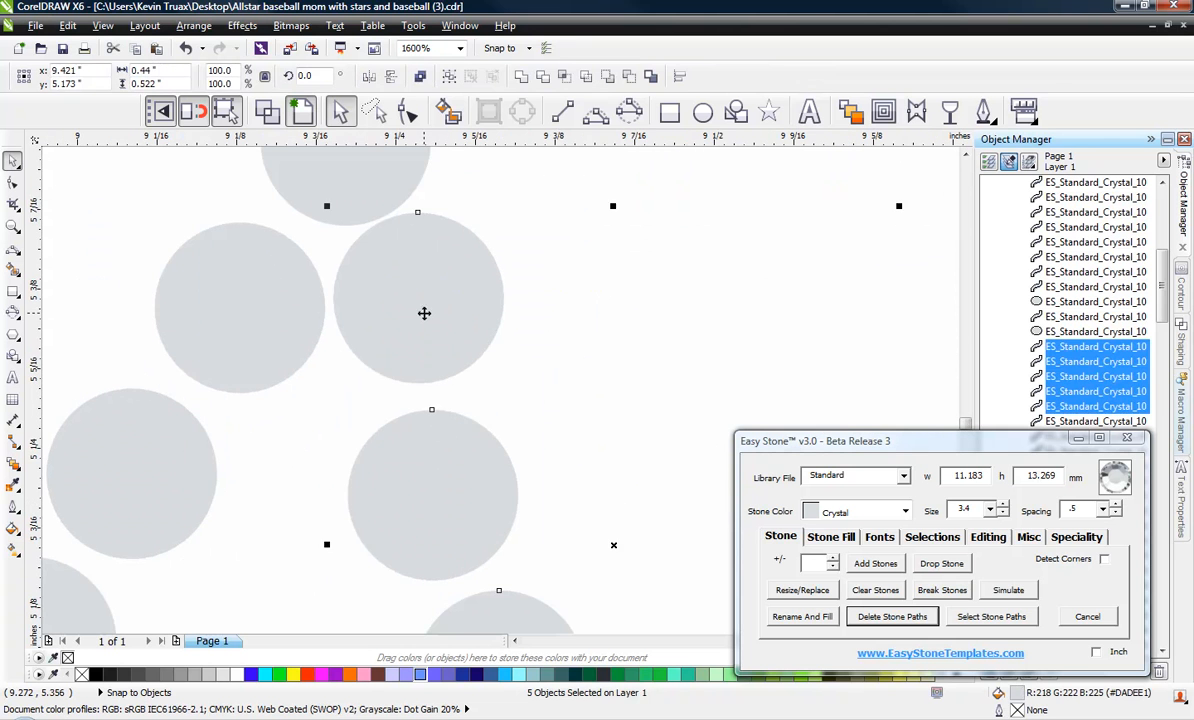
drag(405, 331, 442, 331)
scroll(352, 269, down, 1)
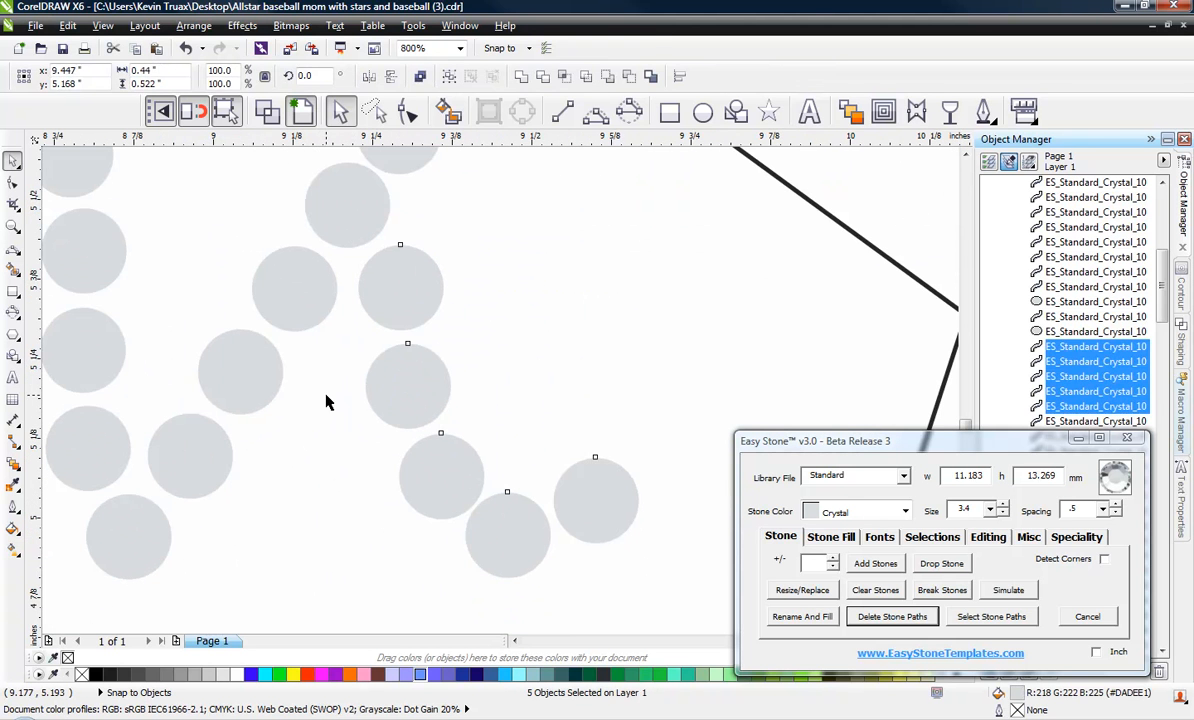
click(326, 402)
- Adjust the lowest stone and the end stone of the final m's tail to even out their gaps
scroll(541, 525, up, 1)
click(541, 525)
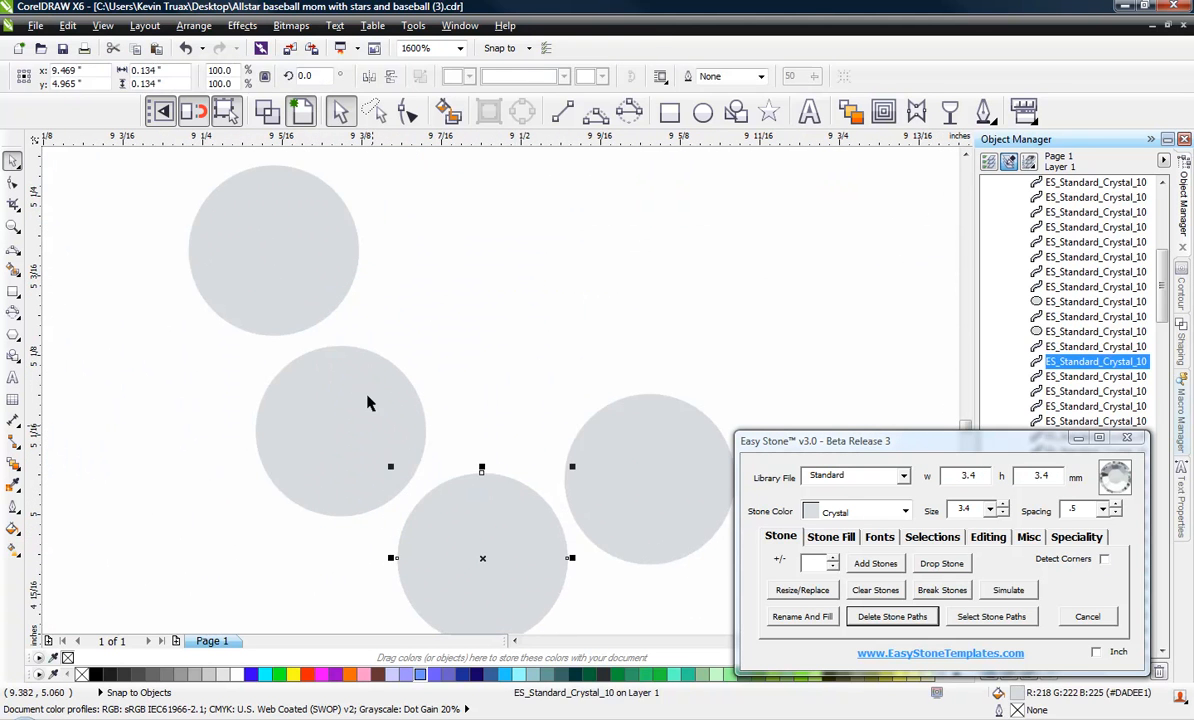
drag(643, 484, 659, 485)
click(458, 394)
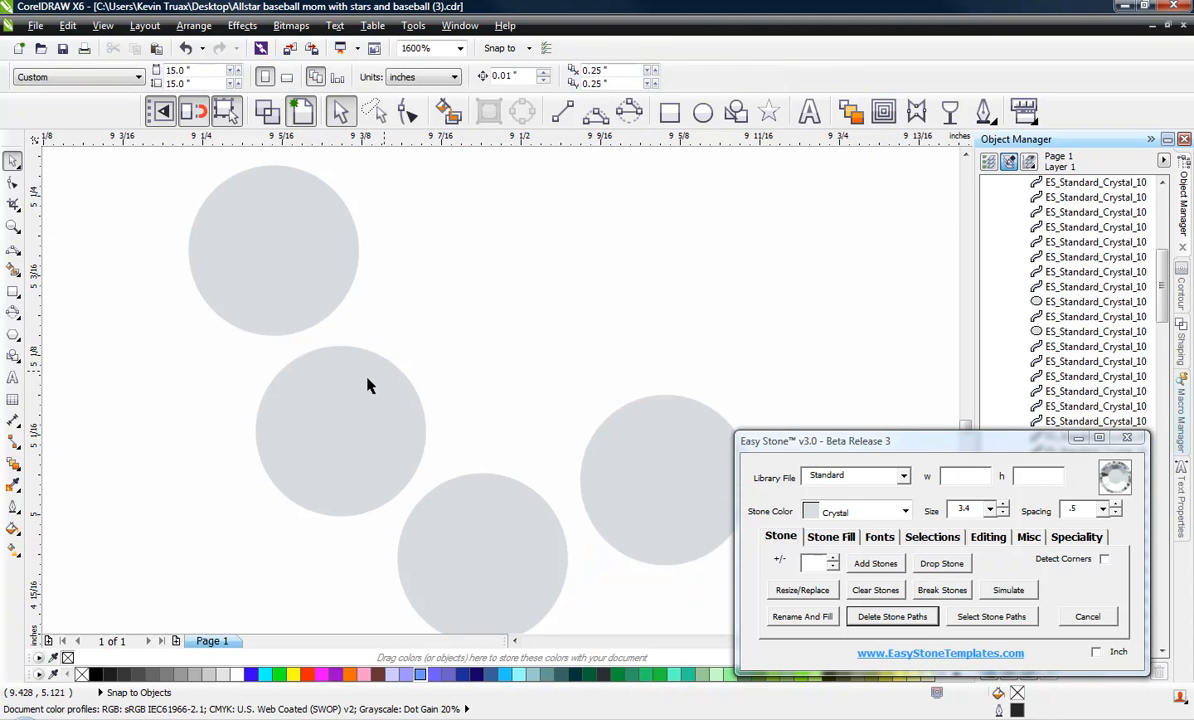
- Fine-tune the stone just below the final m's last peak so it sits evenly between the adjoining stones
scroll(367, 379, down, 1)
scroll(433, 389, down, 1)
scroll(340, 235, up, 1)
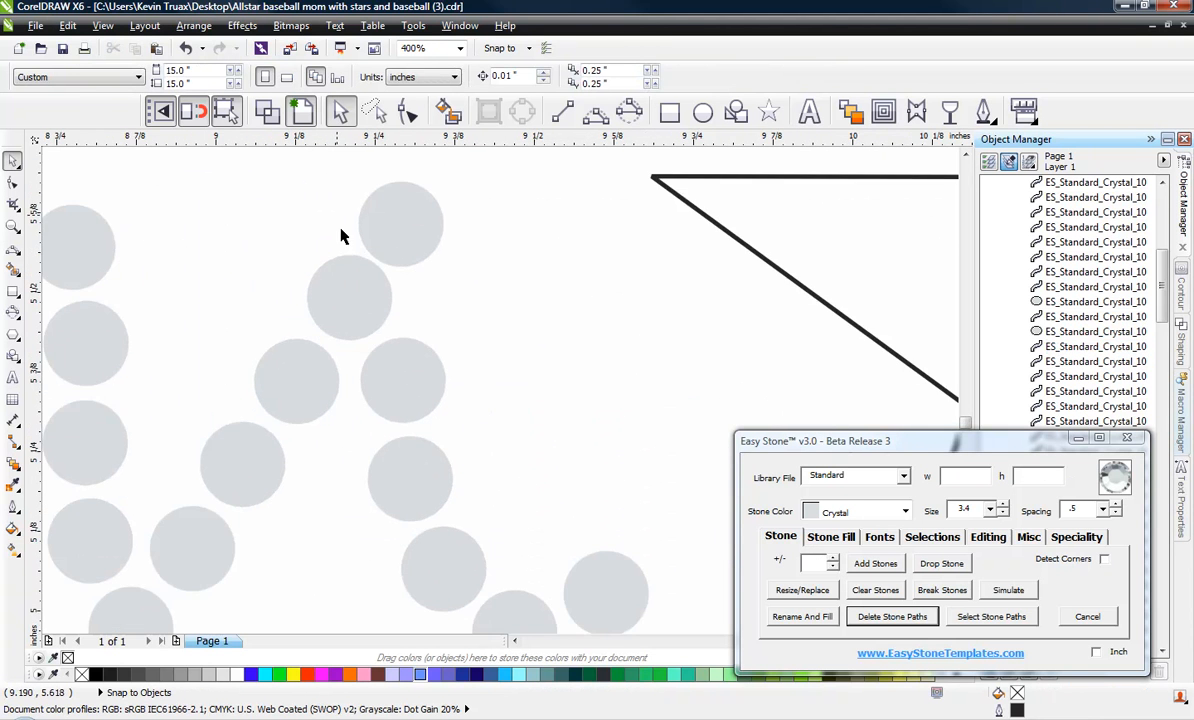
scroll(346, 281, up, 1)
click(338, 304)
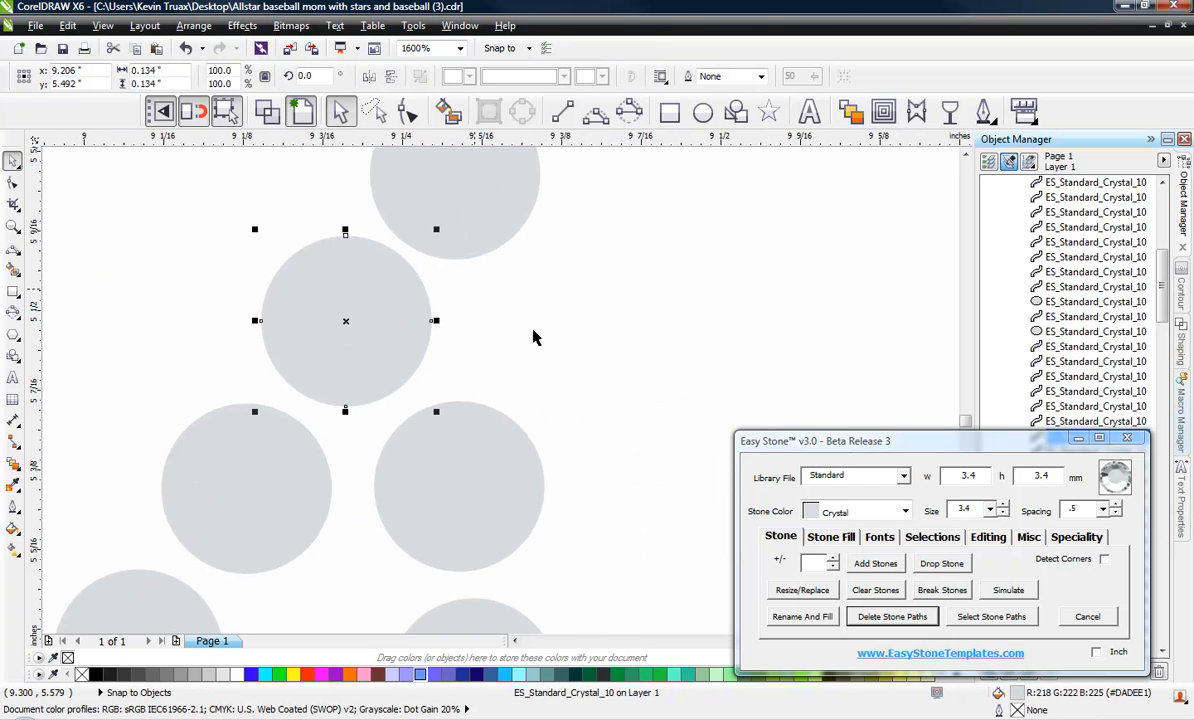
scroll(533, 338, down, 1)
click(525, 269)
scroll(525, 269, down, 2)
scroll(517, 250, up, 1)
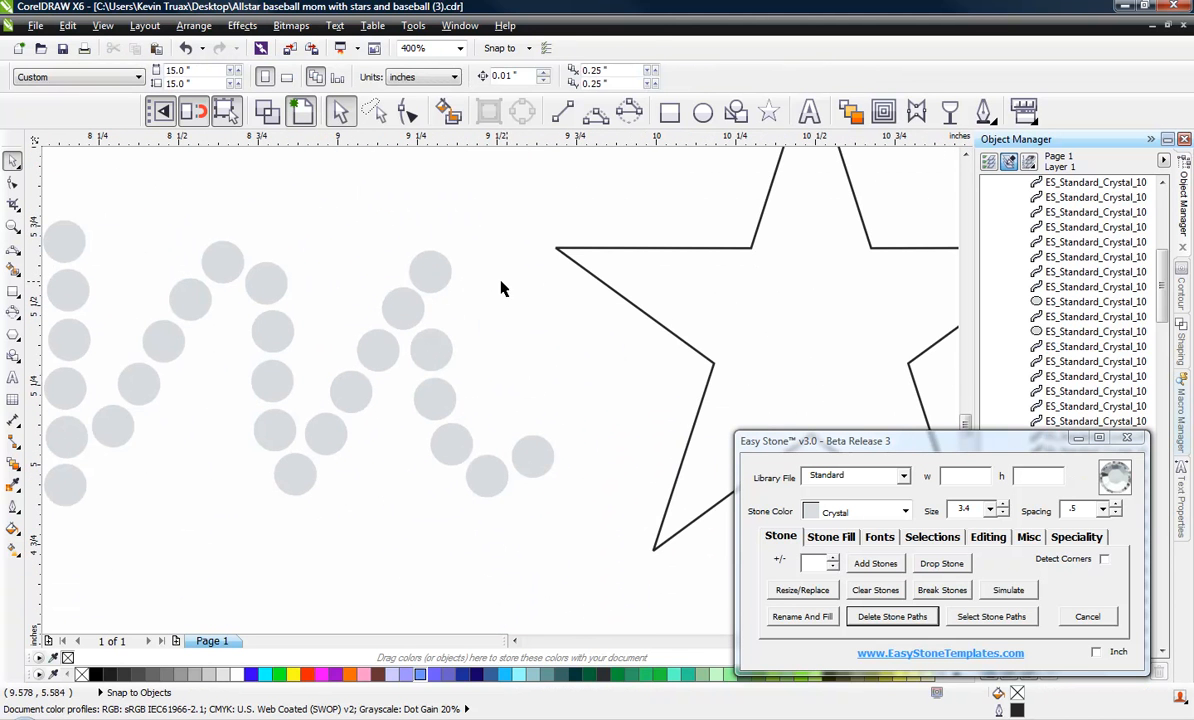
- Shift the final m's five last-leg stones about 0.06 inch right and 0.02 inch up
drag(572, 305, 455, 503)
scroll(440, 480, up, 1)
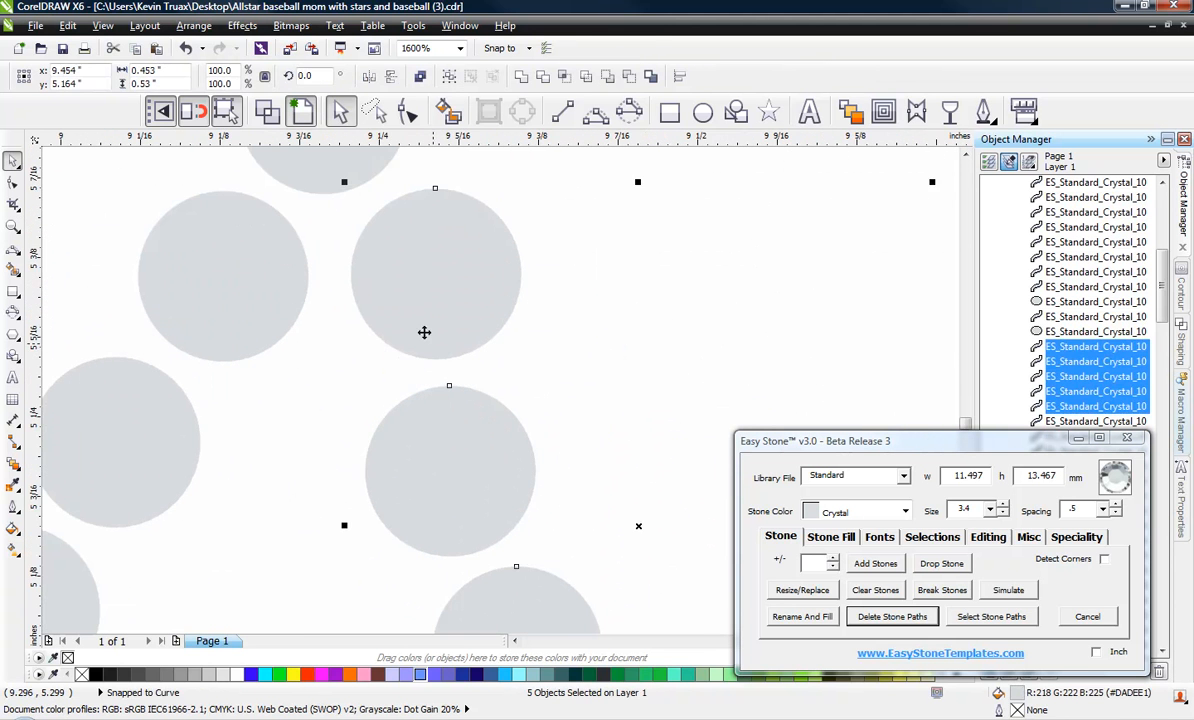
scroll(421, 333, up, 1)
drag(413, 312, 484, 287)
scroll(346, 349, down, 1)
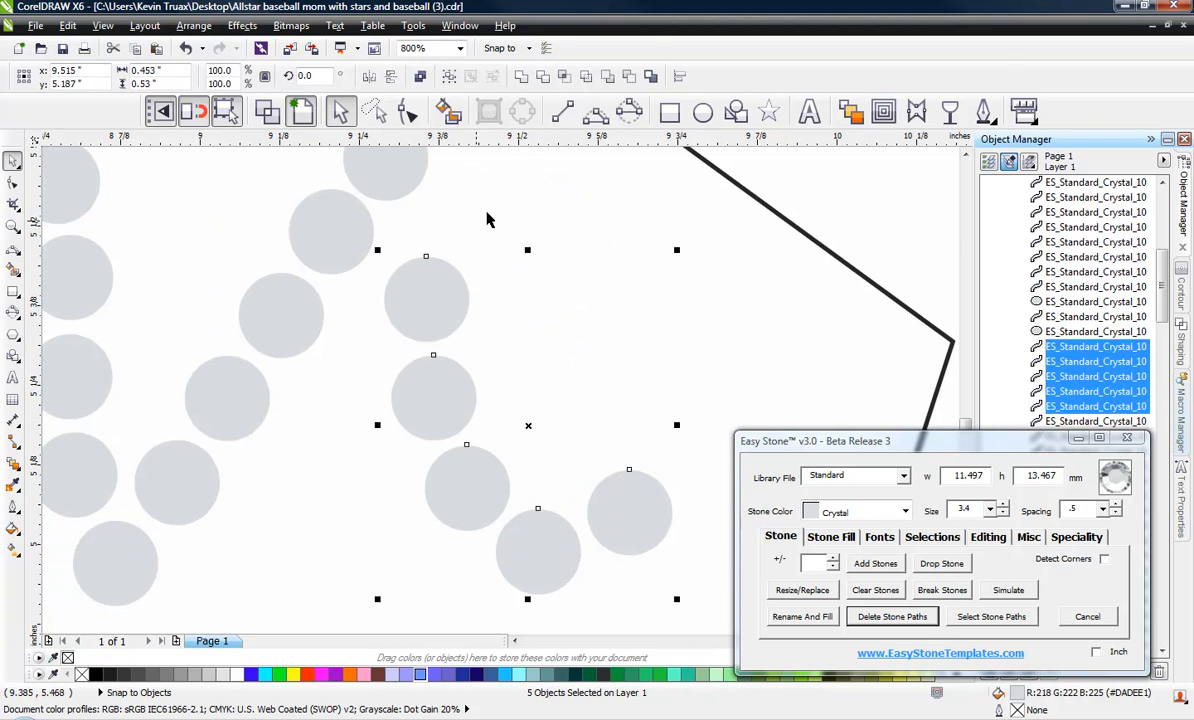
- Lower the top stone of the final m's last peak to round the arch above the last leg
click(393, 203)
drag(390, 183, 434, 244)
click(635, 295)
- Move the final m's five last-leg stones about 0.05 inch down to clear the lowered peak stone
drag(737, 256, 356, 606)
scroll(440, 320, up, 1)
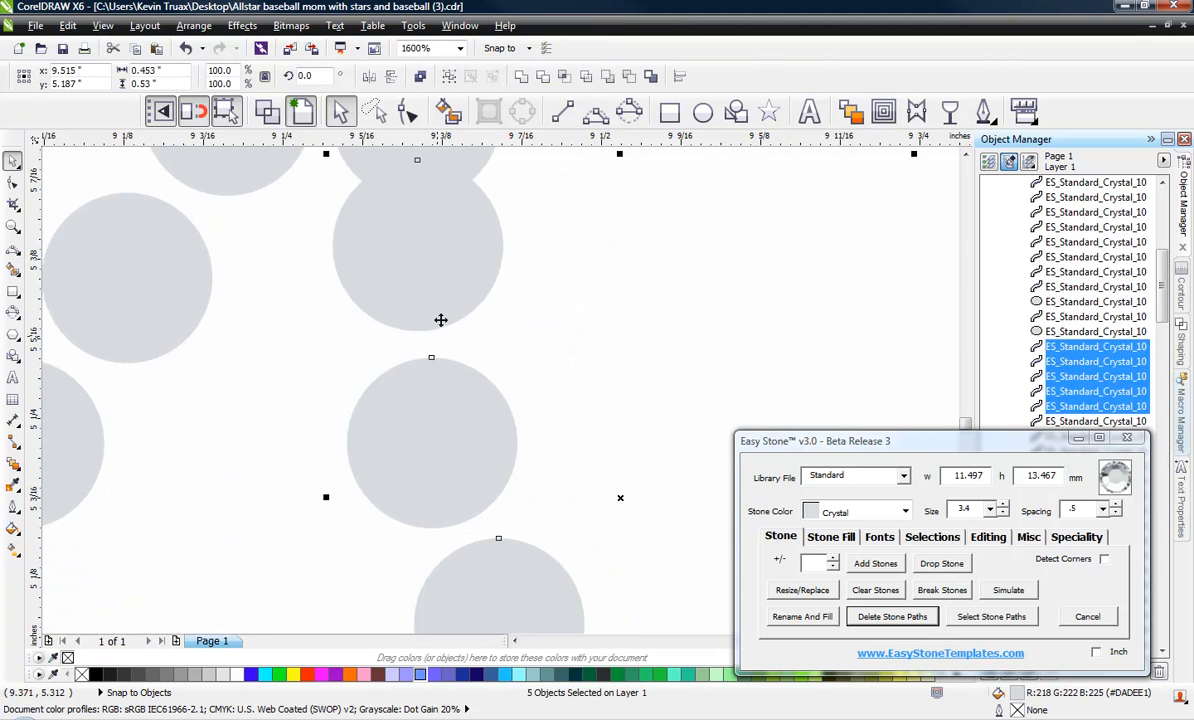
drag(446, 281, 453, 317)
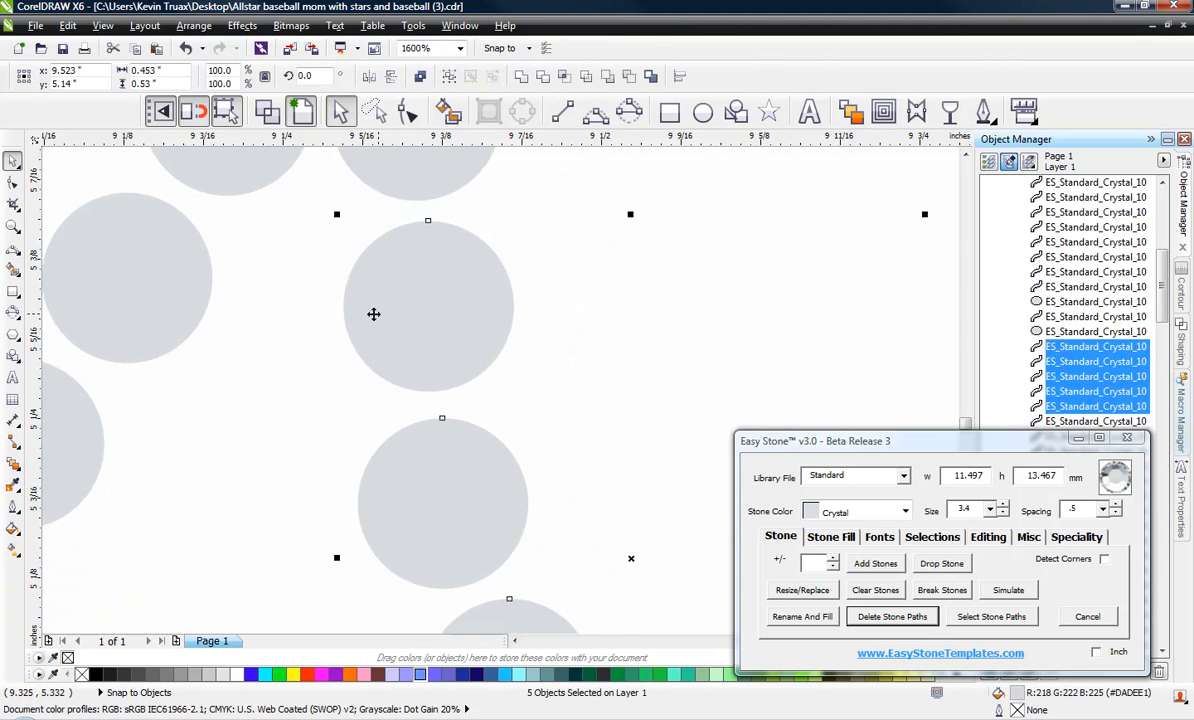
click(335, 352)
scroll(320, 335, down, 4)
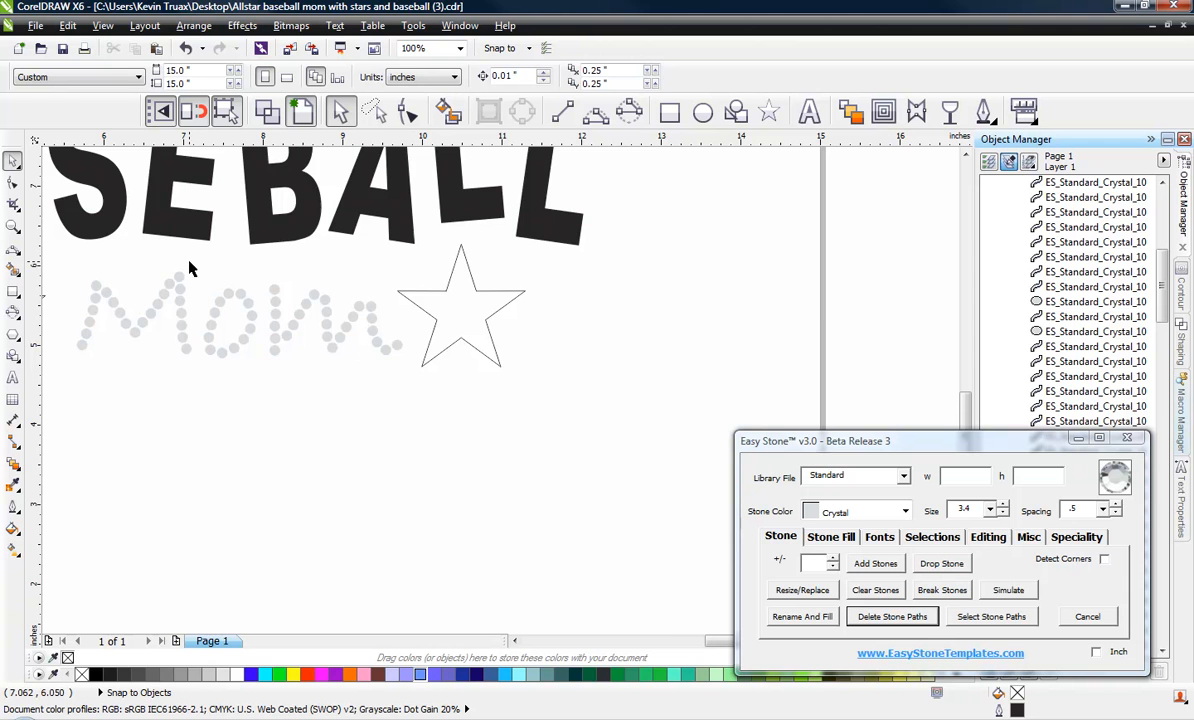
scroll(197, 274, up, 1)
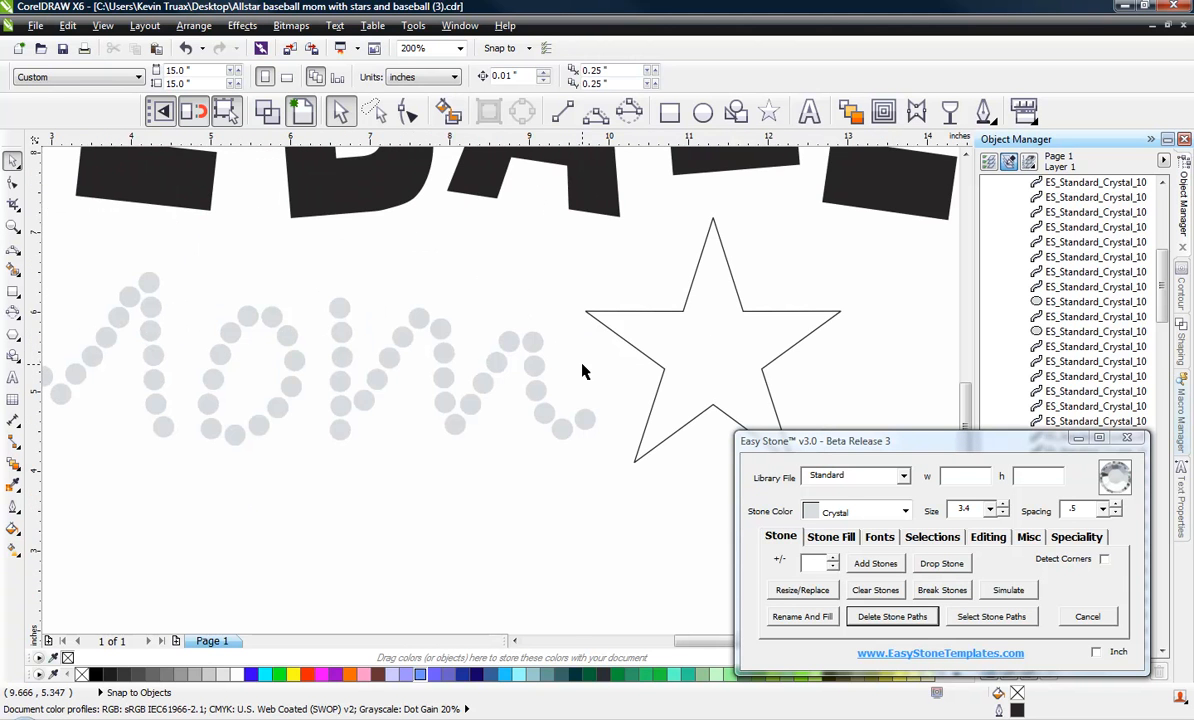
- Duplicate a stone from the left leg of the A in Allstar and place it outside the leg, extending the crossbar
scroll(583, 370, down, 1)
scroll(478, 453, down, 1)
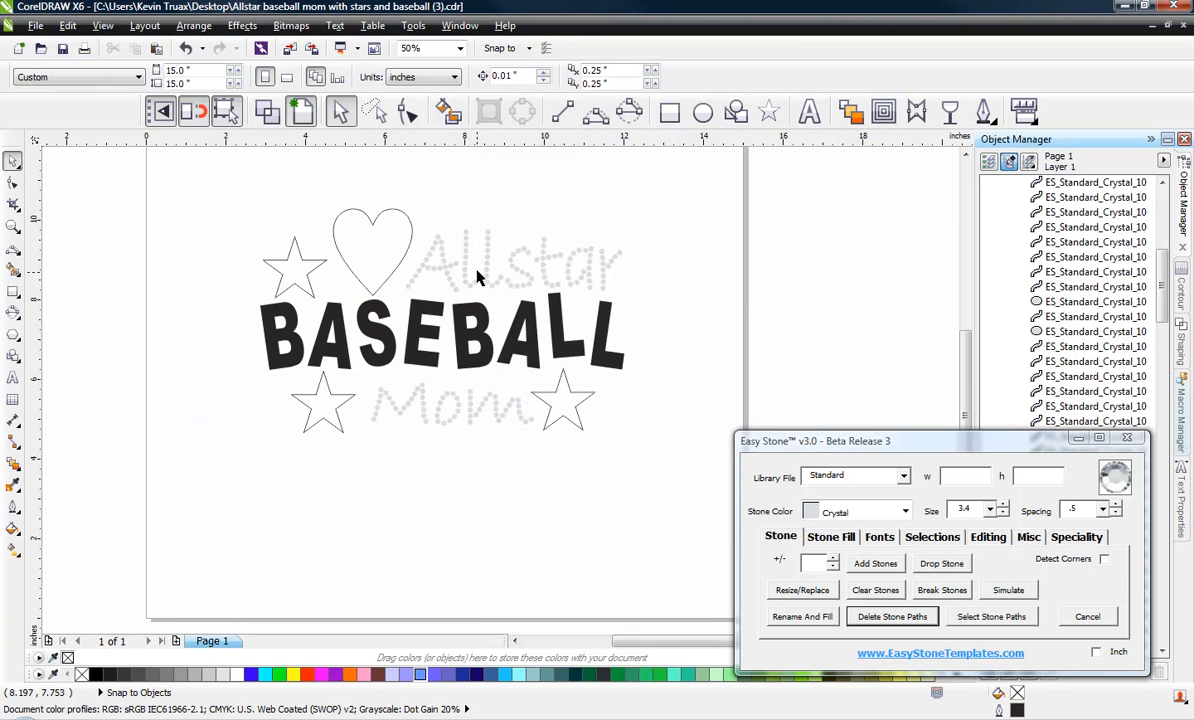
scroll(440, 290, up, 1)
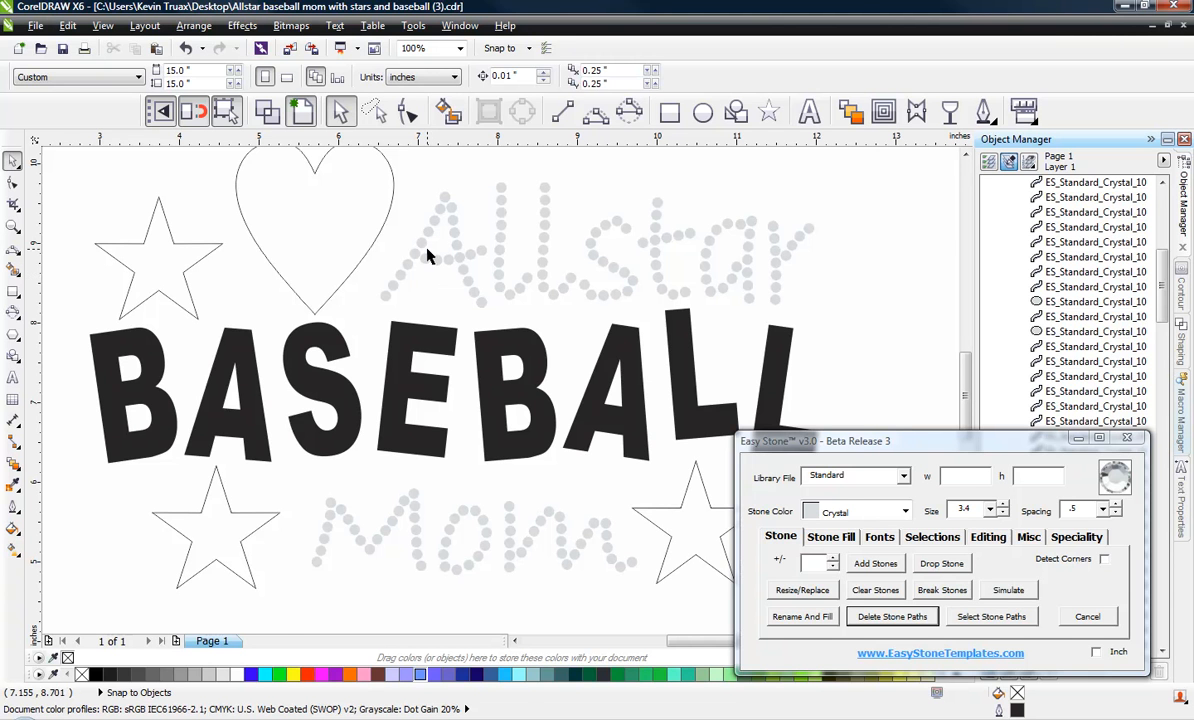
scroll(427, 257, up, 3)
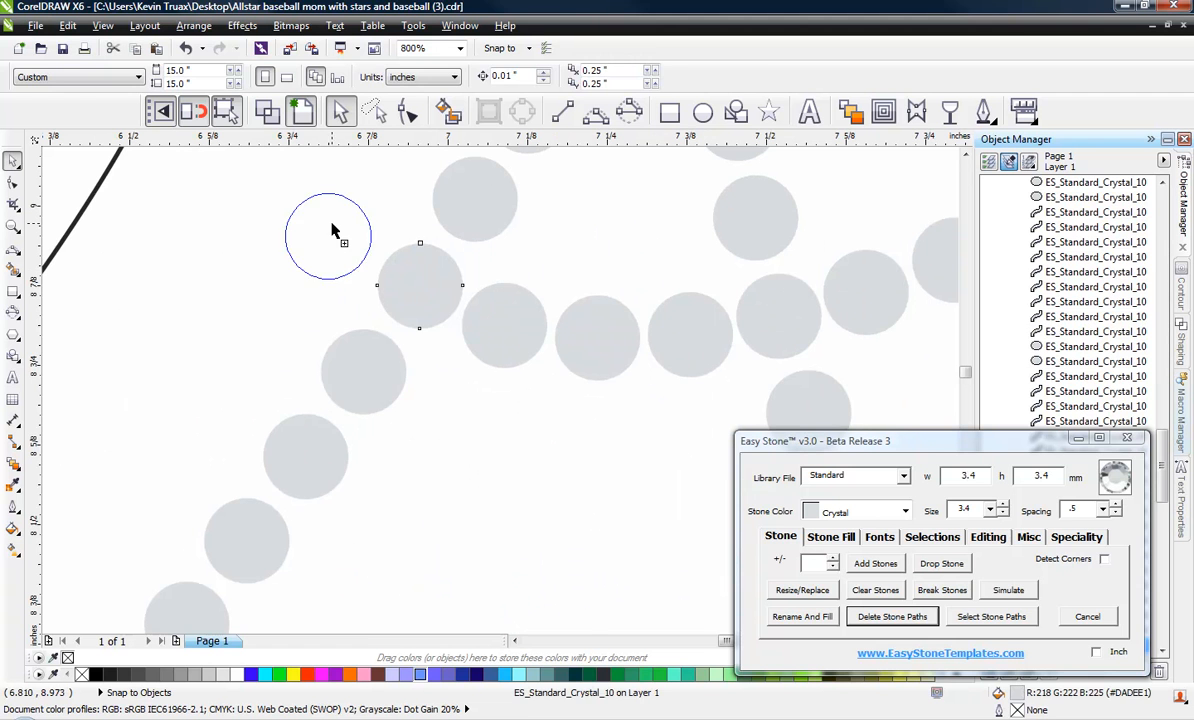
click(338, 235)
click(277, 335)
scroll(298, 320, down, 3)
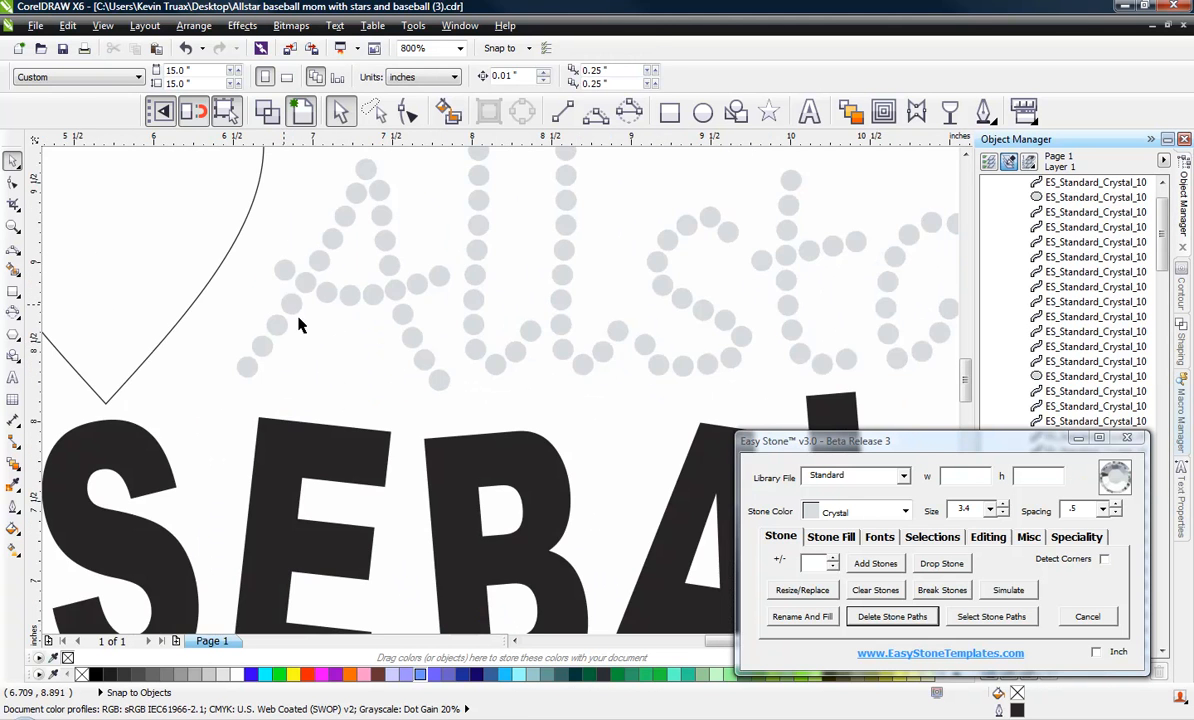
scroll(320, 305, down, 2)
scroll(346, 312, up, 2)
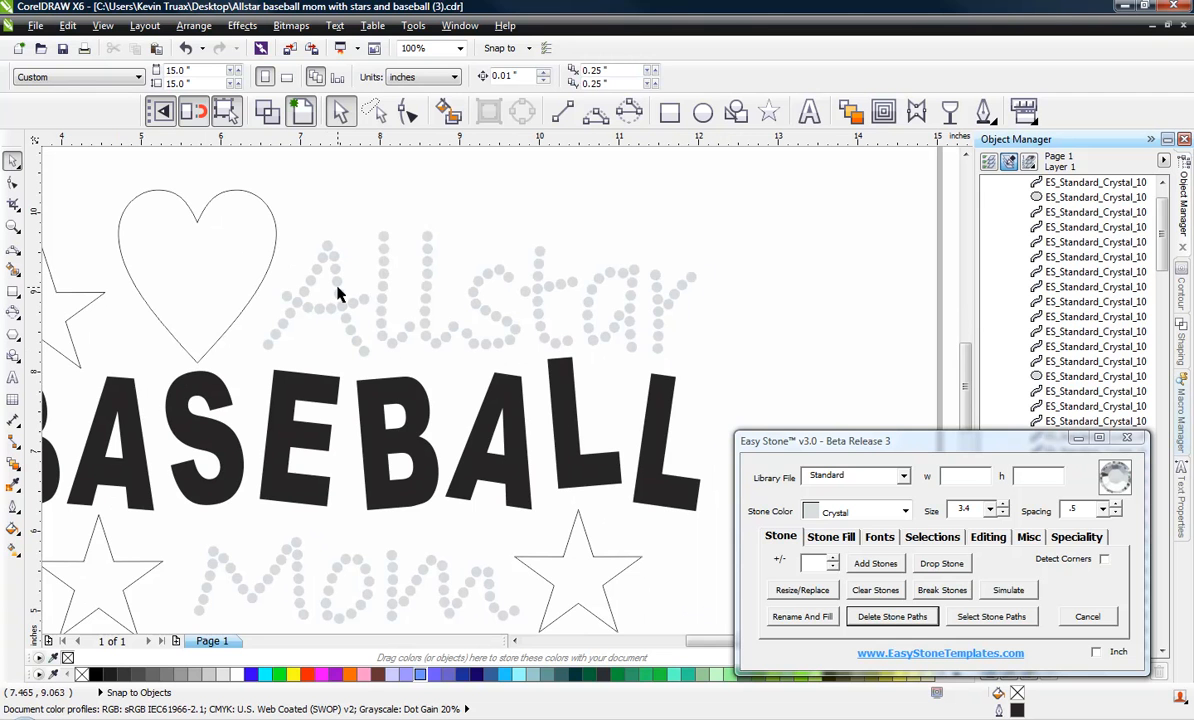
scroll(350, 248, down, 2)
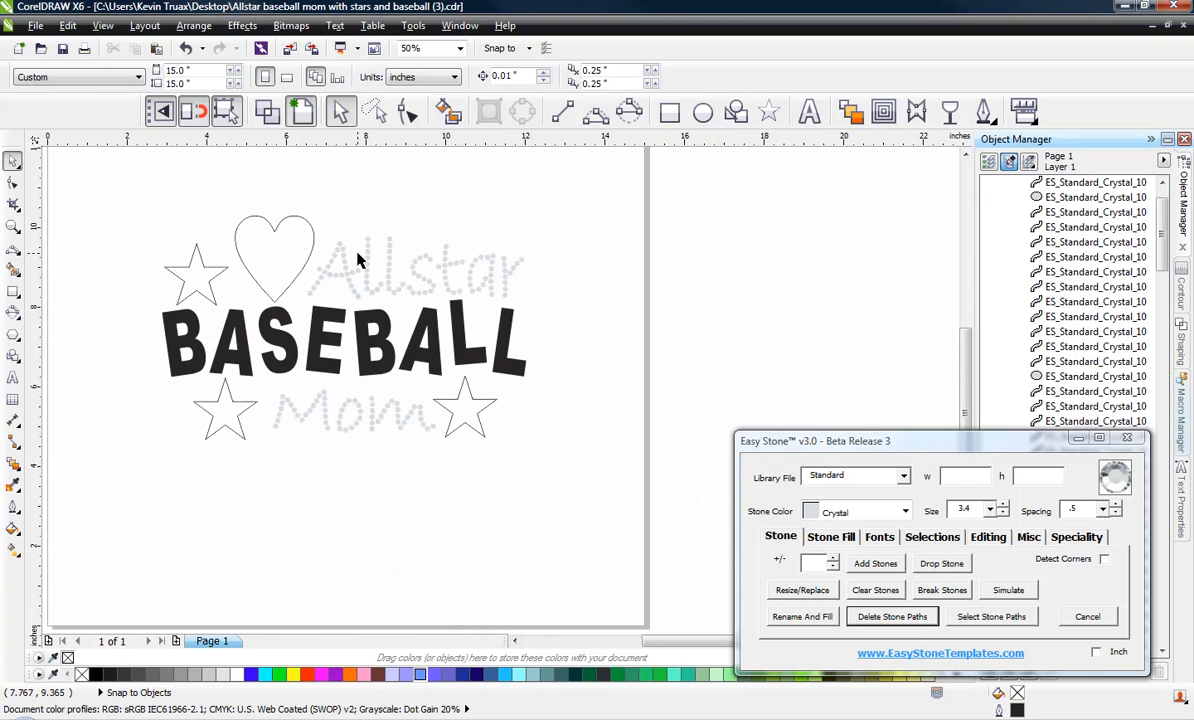